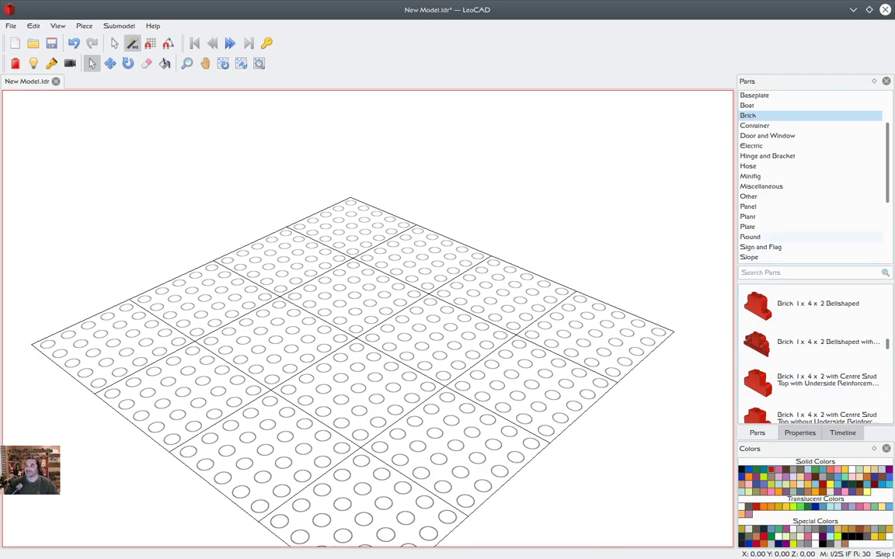
# Find the Plate 4 x 10 by filtering the Plate category with "4 x" and place it near the middle of the grid
pyautogui.click(750, 227)
pyautogui.click(790, 272)
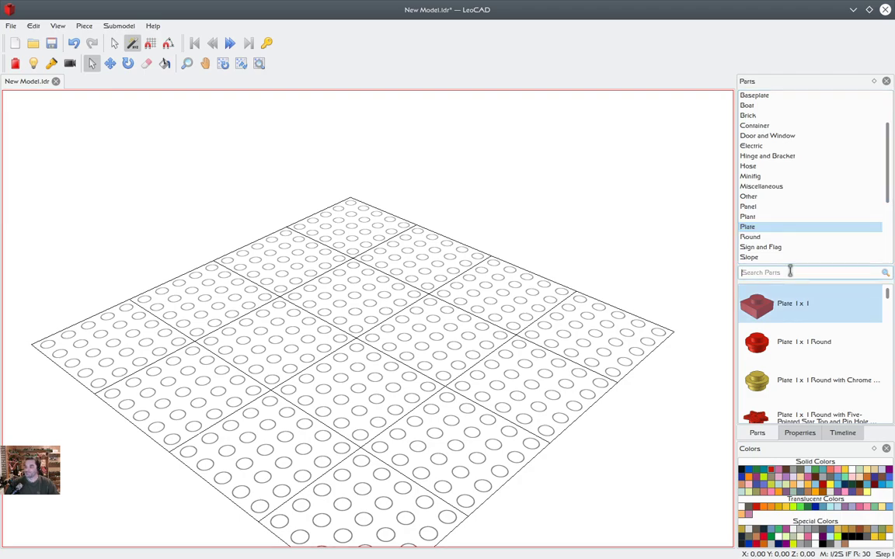
pyautogui.write('4 x')
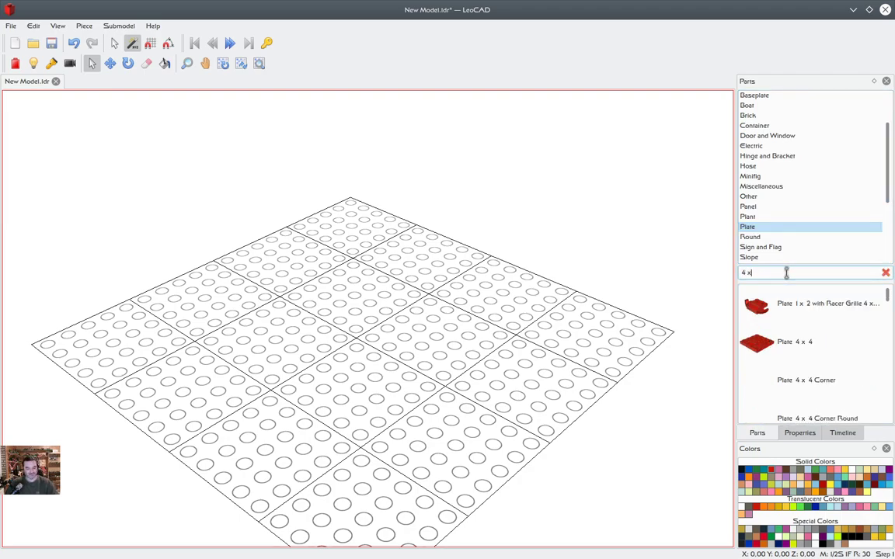
pyautogui.scroll(-5, 811, 358)
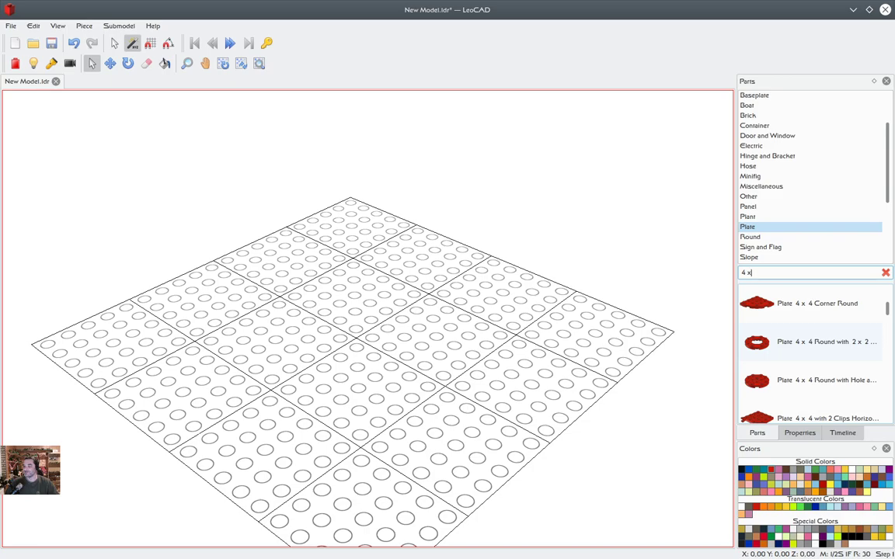
pyautogui.scroll(-3, 811, 358)
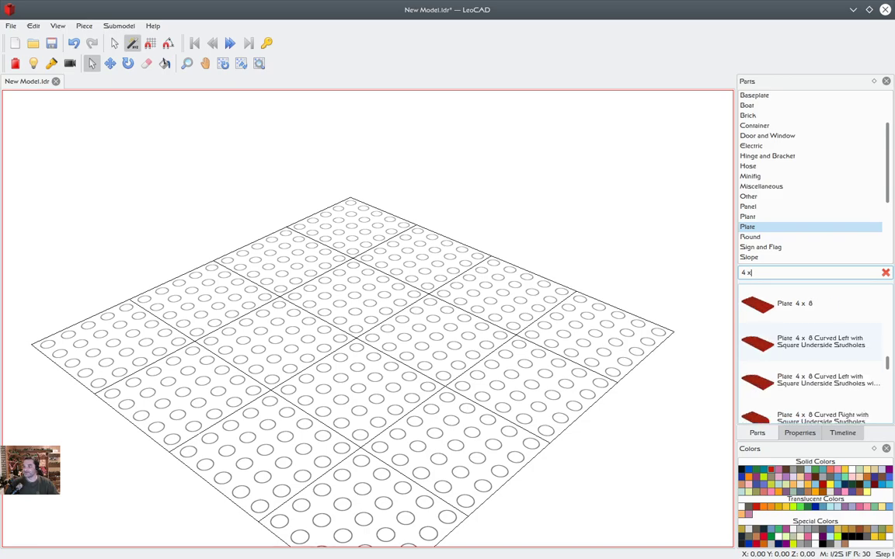
pyautogui.scroll(-3, 811, 346)
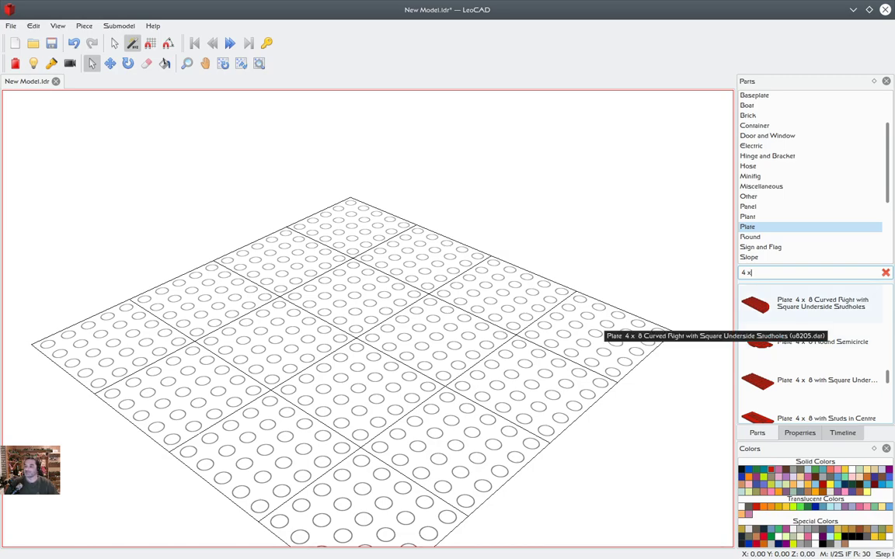
pyautogui.scroll(-3, 812, 346)
pyautogui.moveTo(808, 380); pyautogui.dragTo(410, 349)
pyautogui.moveTo(342, 363); pyautogui.dragTo(407, 369, button='middle')
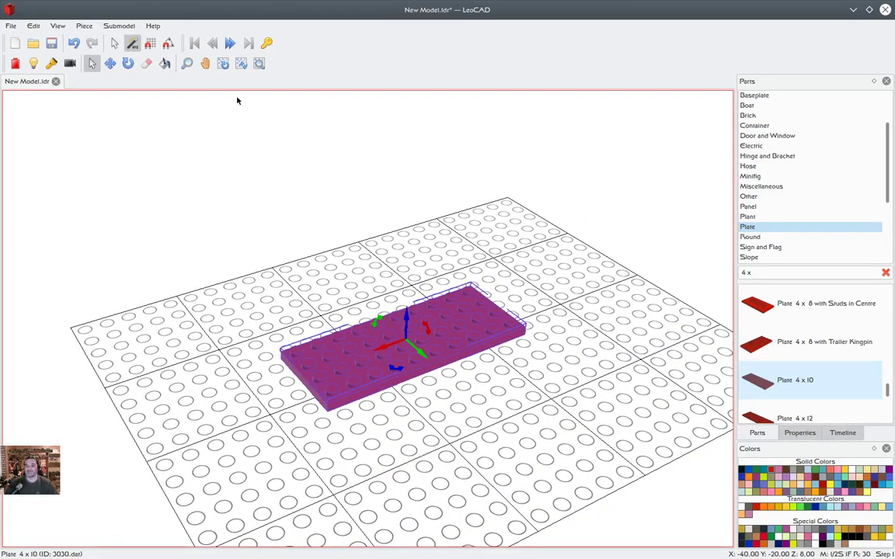
# Examine the placed red plate on the grid from several angles
pyautogui.click(205, 62)
pyautogui.moveTo(432, 357); pyautogui.dragTo(439, 328)
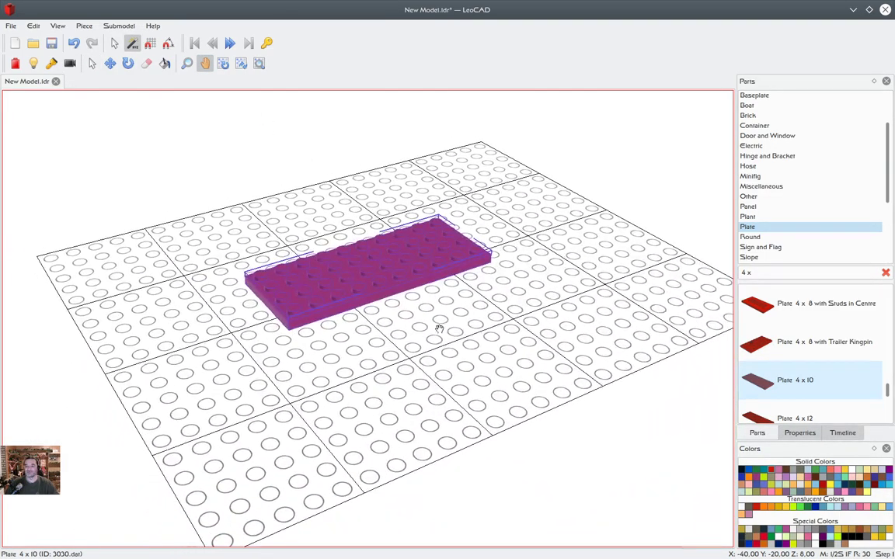
pyautogui.click(92, 63)
pyautogui.moveTo(400, 338)
pyautogui.mouseDown(button='right')
pyautogui.moveTo(406, 350)
pyautogui.moveTo(395, 338)
pyautogui.mouseUp(button='right')
pyautogui.click(404, 344)
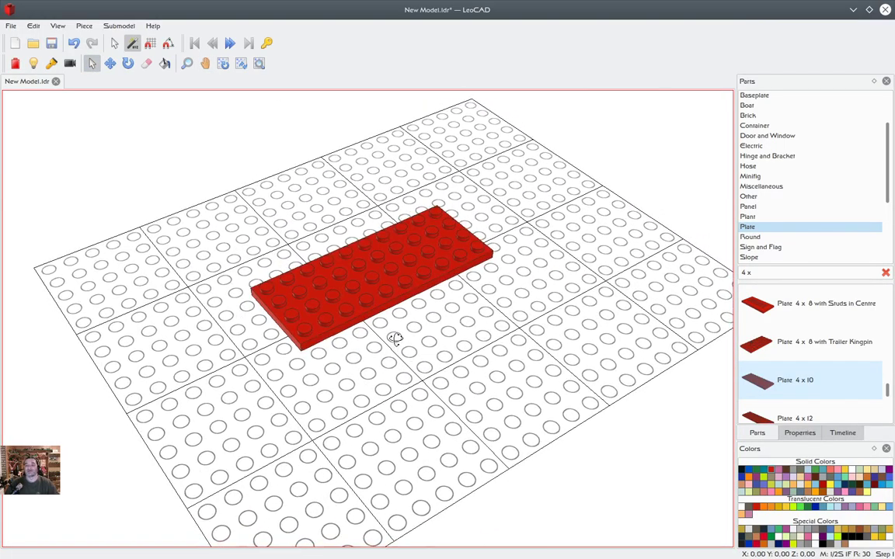
pyautogui.click(377, 281)
pyautogui.moveTo(391, 282); pyautogui.dragTo(407, 300)
pyautogui.click(478, 361)
pyautogui.moveTo(478, 361); pyautogui.dragTo(451, 354, button='right')
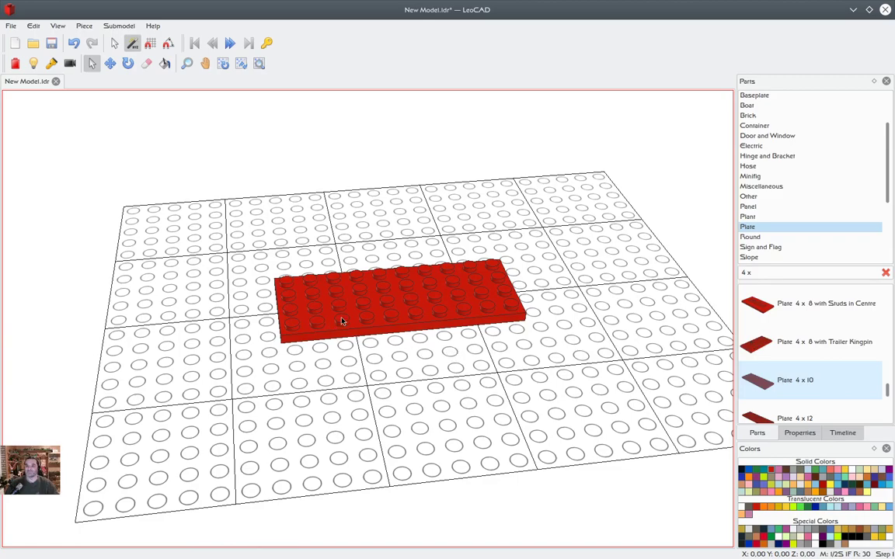
pyautogui.moveTo(342, 321); pyautogui.dragTo(386, 359, button='right')
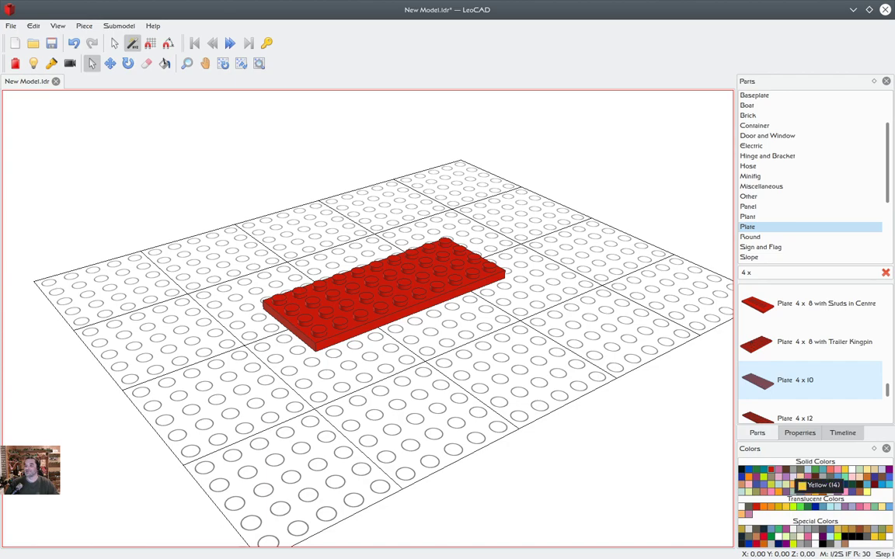
# Paint the 4 x 10 plate Yellow (14)
pyautogui.click(800, 478)
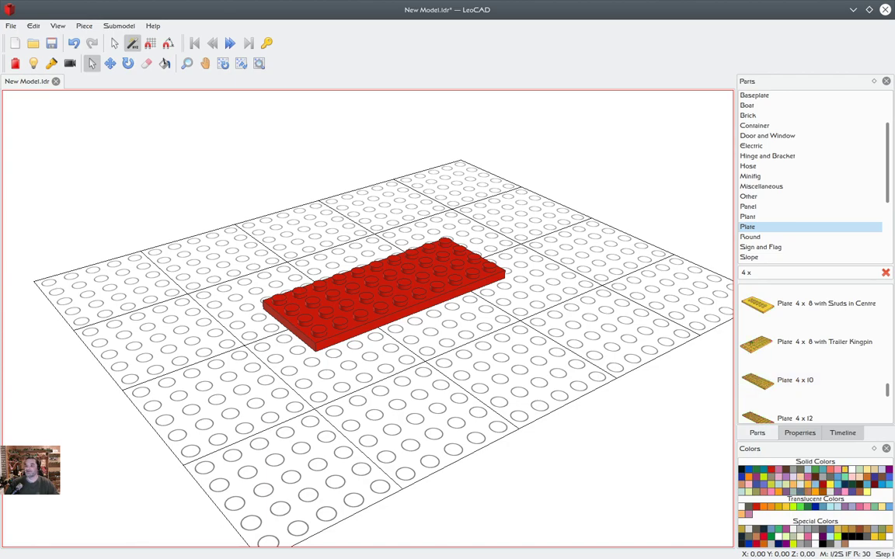
pyautogui.click(164, 63)
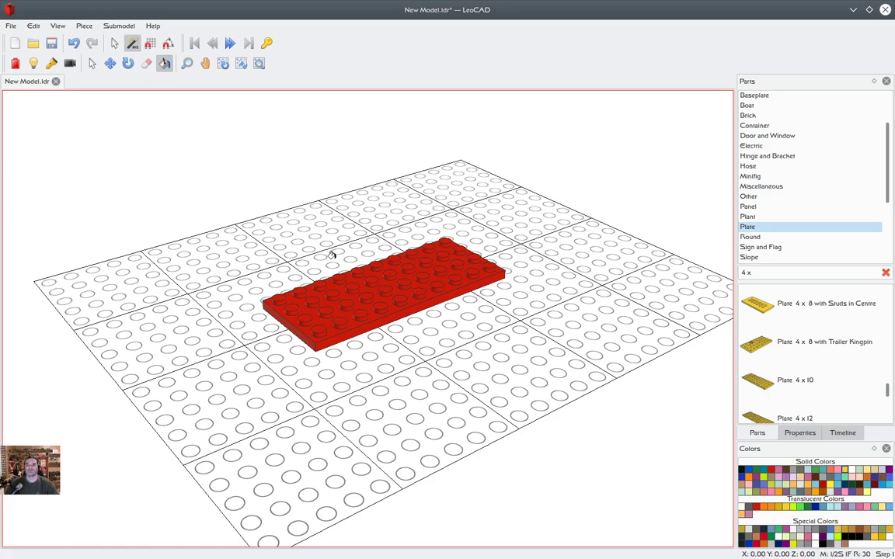
pyautogui.click(335, 267)
pyautogui.click(91, 63)
pyautogui.moveTo(241, 214); pyautogui.dragTo(248, 220, button='right')
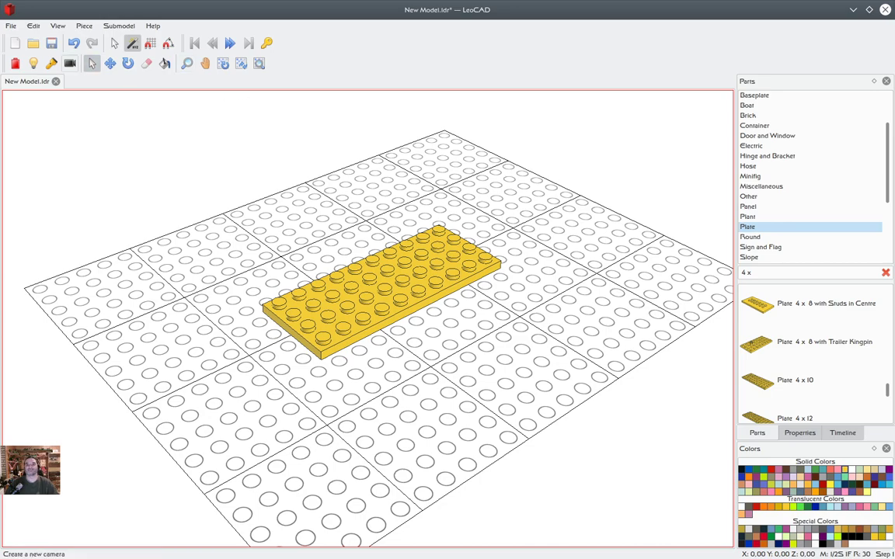
# Start saving the model under a new name and create the folder LeoCAD-Tutorial inside LEGO Creations
pyautogui.click(11, 26)
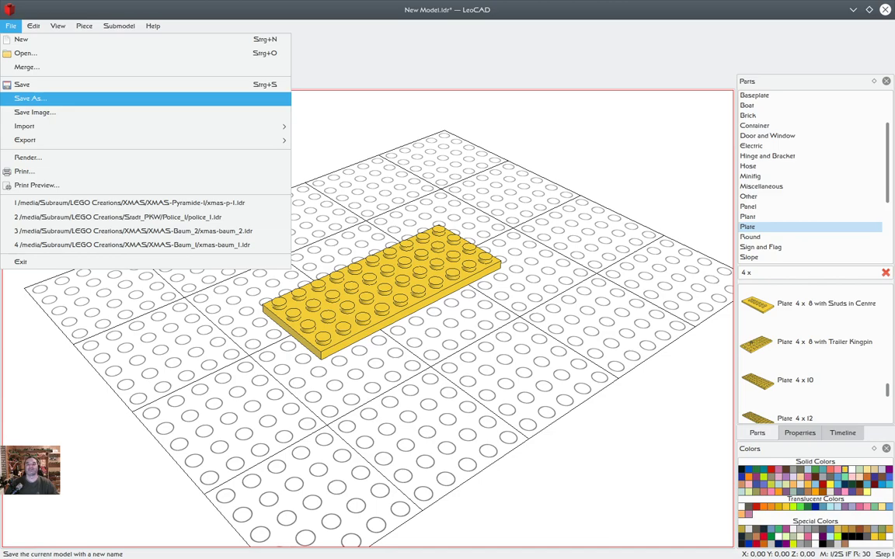
pyautogui.click(48, 98)
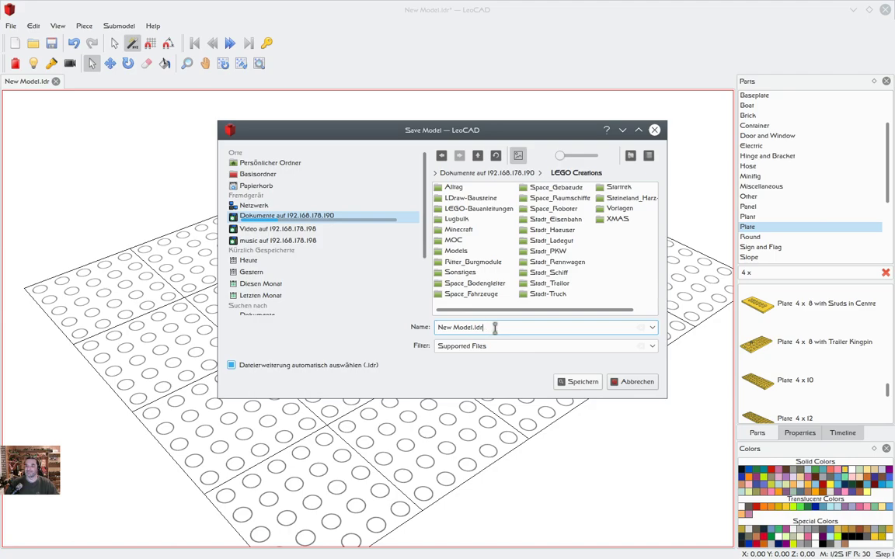
pyautogui.click(630, 155)
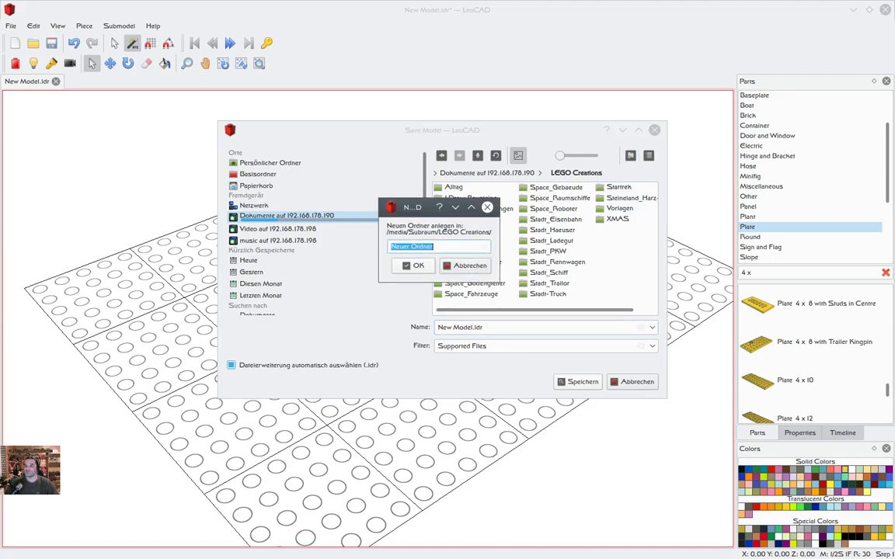
pyautogui.write('LeoCAd')
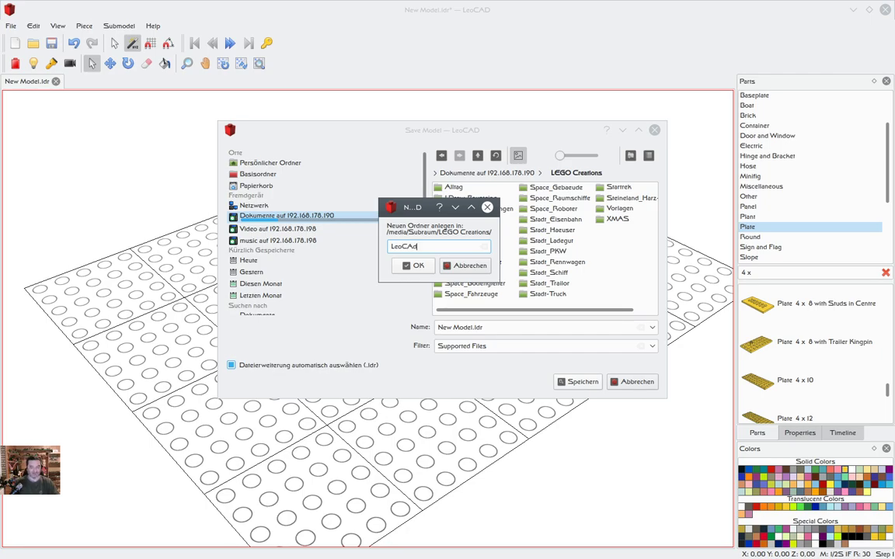
pyautogui.press('BackSpace')
pyautogui.write('D-Tutorial')
pyautogui.press('Return')
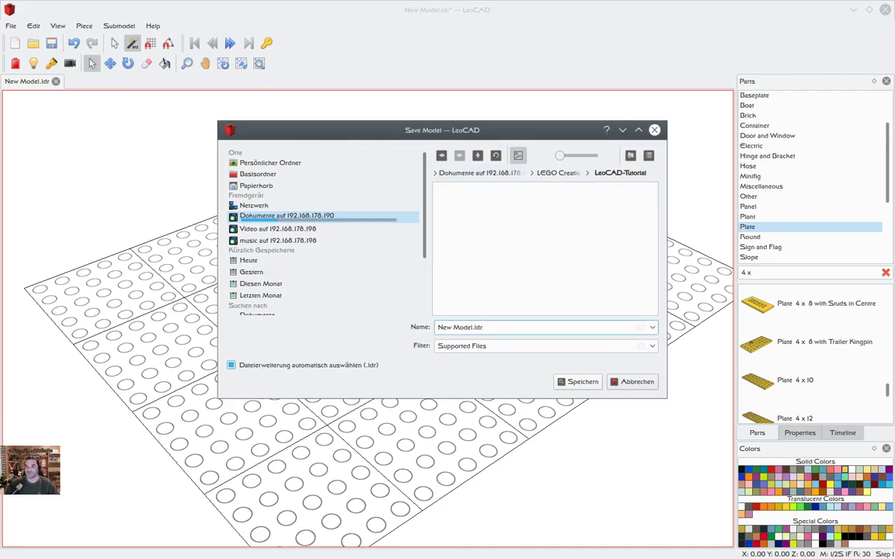
# Replace the default file name with auto.ldr
pyautogui.press('BackSpace')
pyautogui.press('BackSpace')
pyautogui.press('BackSpace')
pyautogui.press('BackSpace')
pyautogui.press('BackSpace')
pyautogui.press('BackSpace')
pyautogui.press('BackSpace')
pyautogui.press('BackSpace')
pyautogui.press('BackSpace')
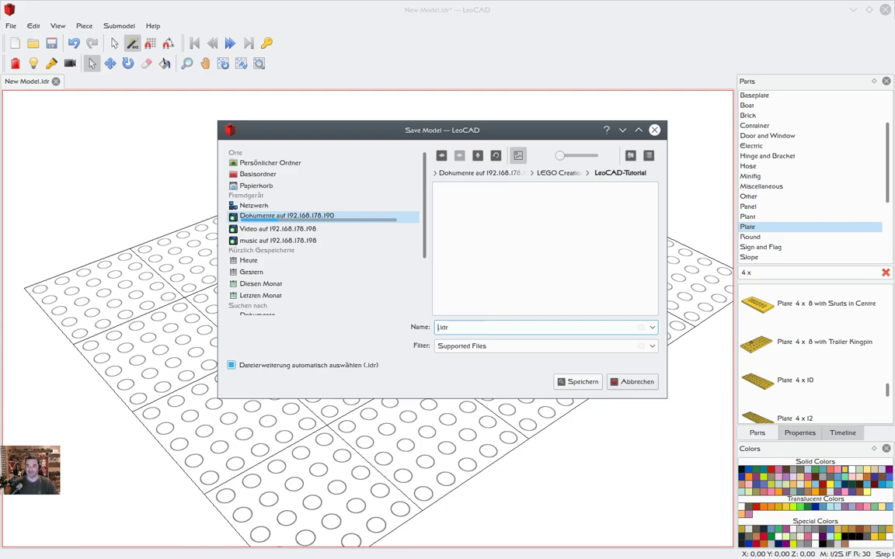
pyautogui.write('auto')
# Create a subfolder named Auto inside LeoCAD-Tutorial and save the model file there
pyautogui.click(631, 155)
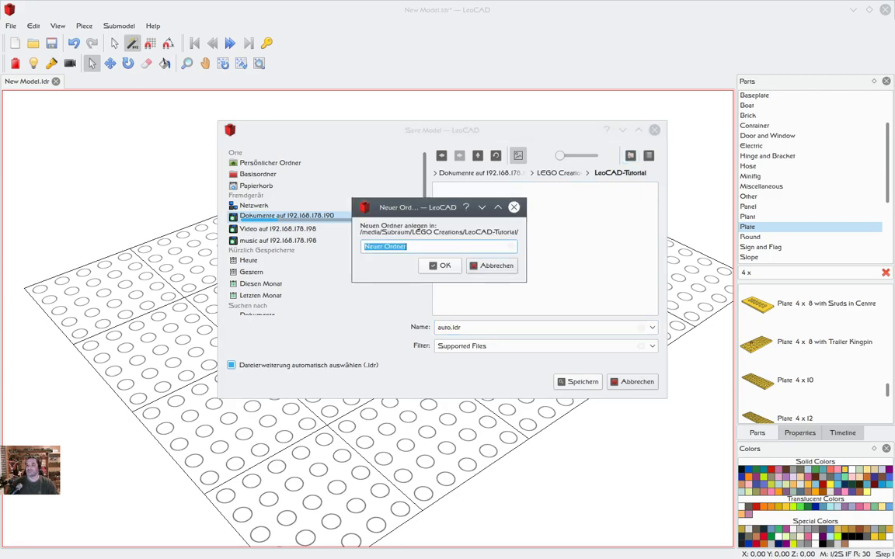
pyautogui.write('Auto')
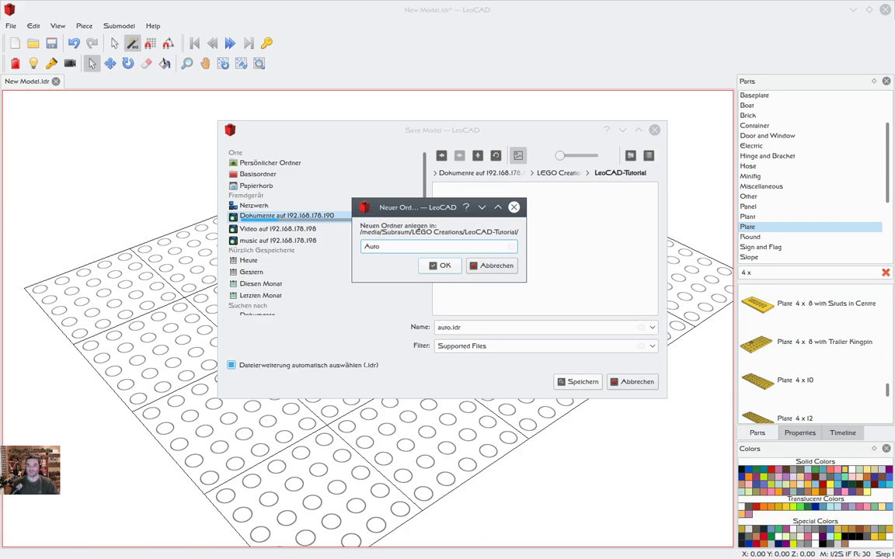
pyautogui.press('Return')
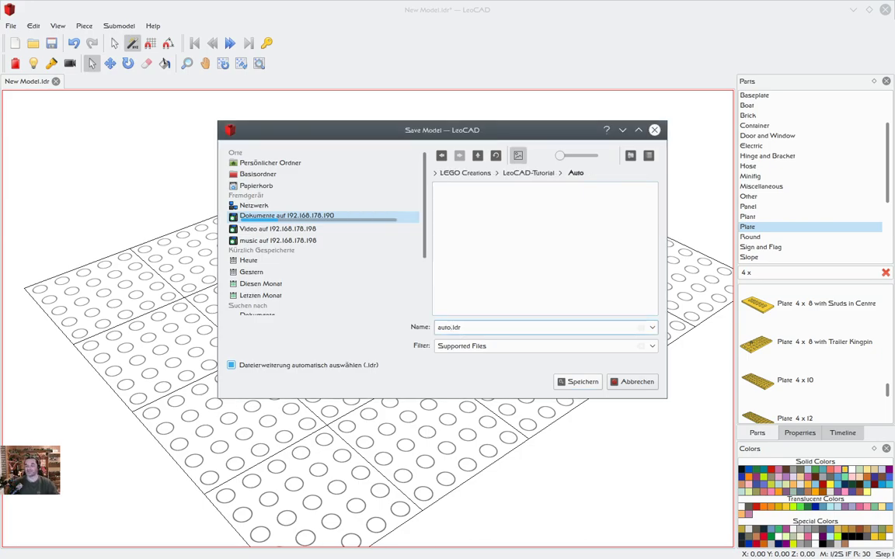
pyautogui.click(579, 382)
pyautogui.moveTo(529, 354)
pyautogui.mouseDown(button='right')
pyautogui.moveTo(499, 356)
pyautogui.moveTo(520, 343)
pyautogui.moveTo(515, 354)
pyautogui.mouseUp(button='right')
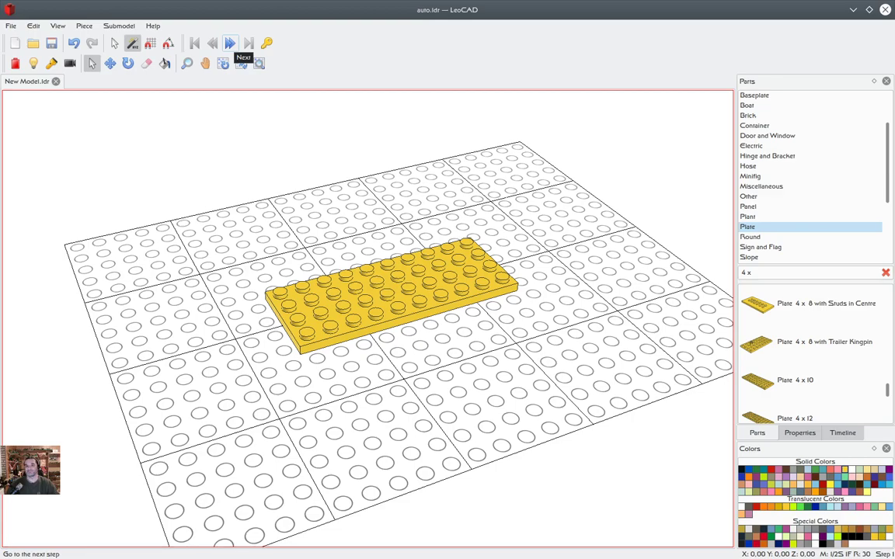
# Advance the model to step 2 and search the Windscreen category for "2 x" parts
pyautogui.click(230, 43)
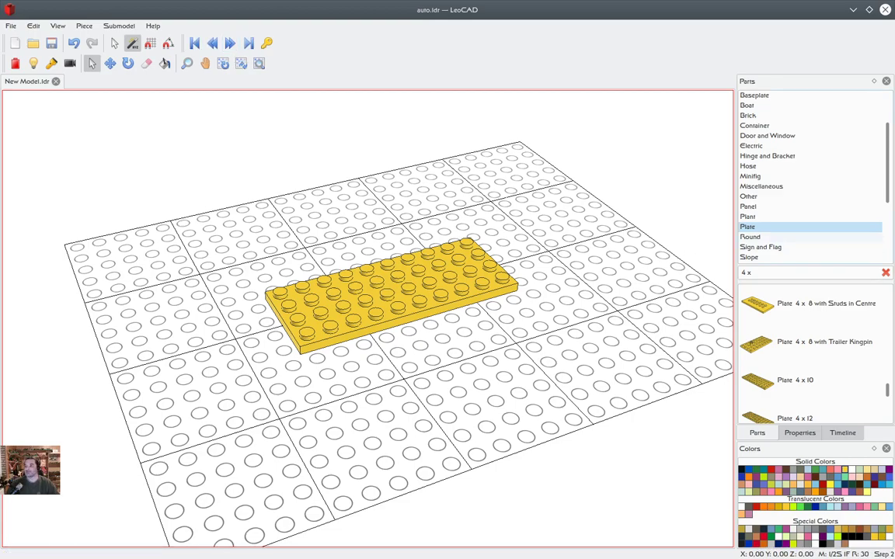
pyautogui.scroll(-4, 777, 236)
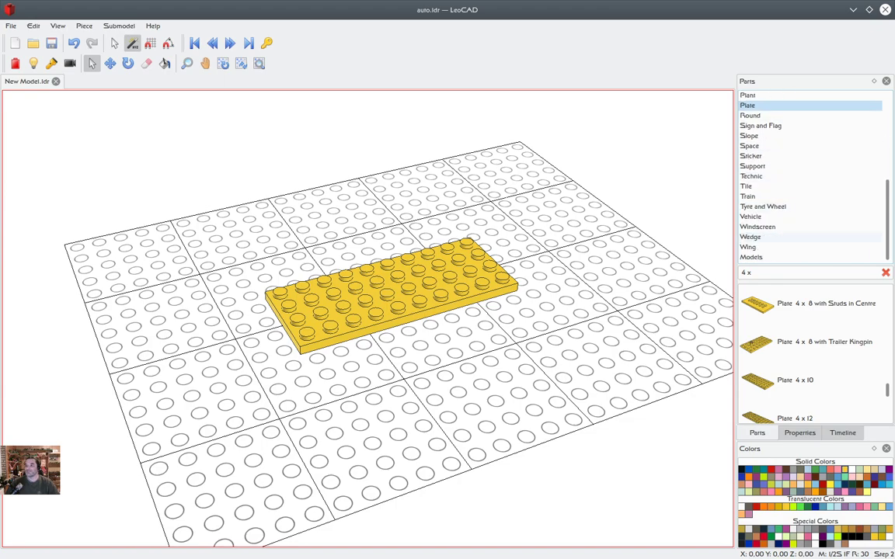
pyautogui.click(758, 226)
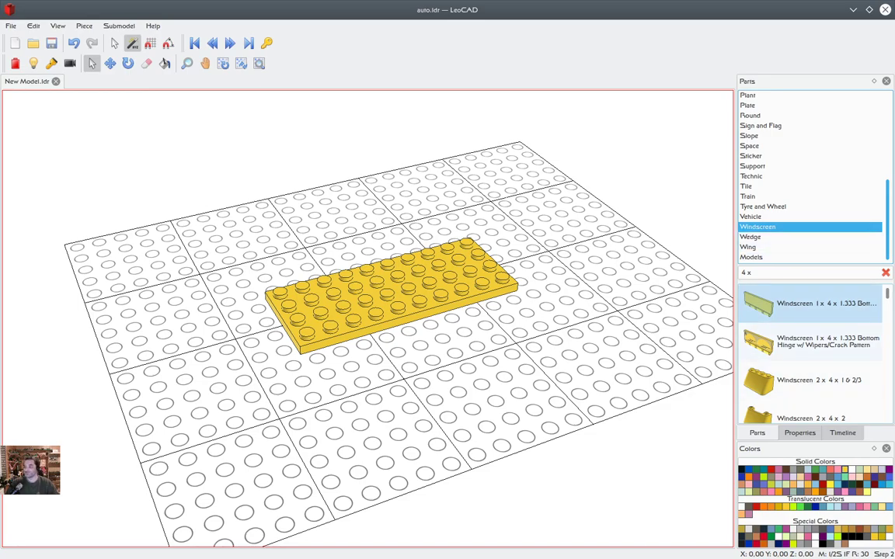
pyautogui.scroll(-1, 811, 342)
pyautogui.moveTo(763, 274); pyautogui.dragTo(719, 273)
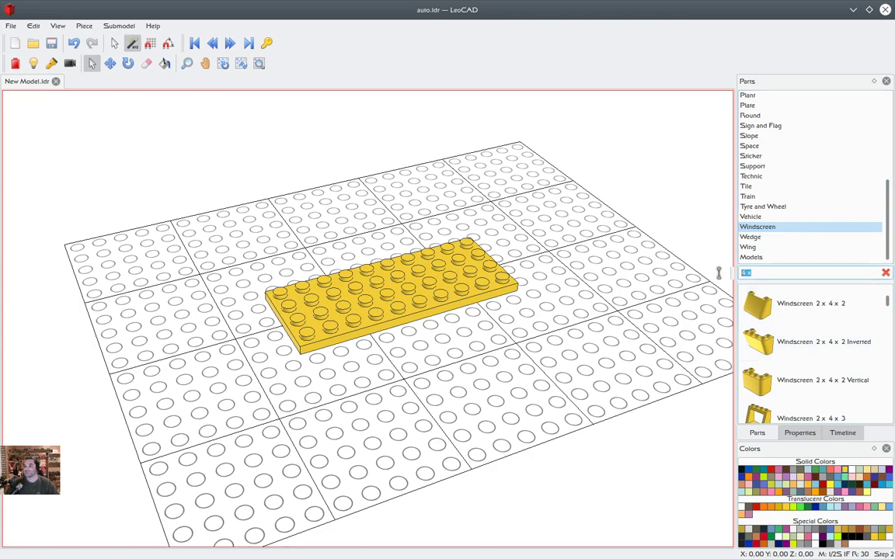
pyautogui.write('2 x')
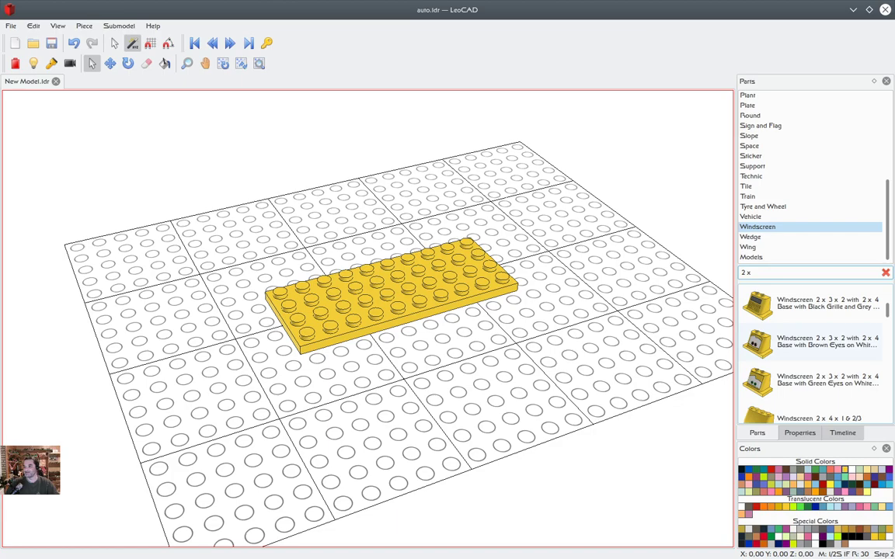
pyautogui.scroll(-1, 812, 342)
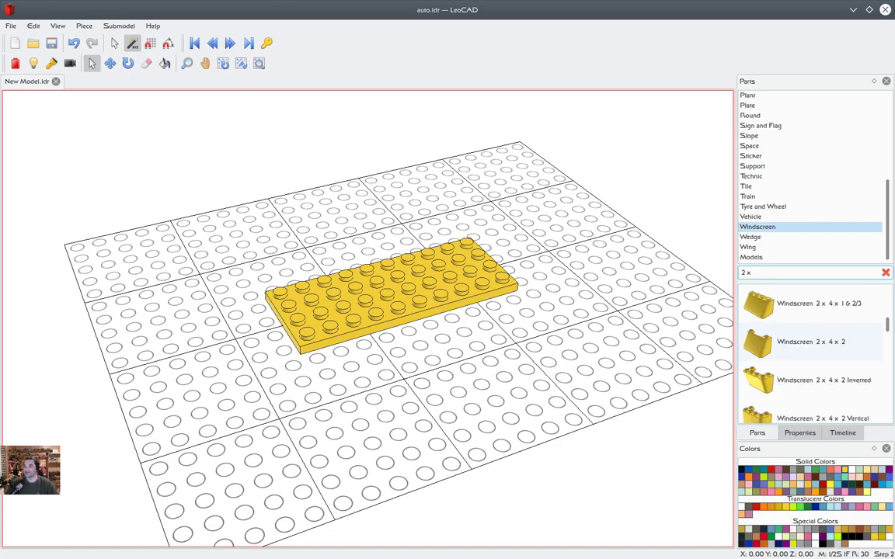
pyautogui.scroll(-2, 811, 349)
pyautogui.scroll(-1, 811, 357)
pyautogui.scroll(-3, 812, 357)
# Clear the part search and look through the Windscreen category for a part that fits the car
pyautogui.moveTo(758, 275); pyautogui.dragTo(711, 275)
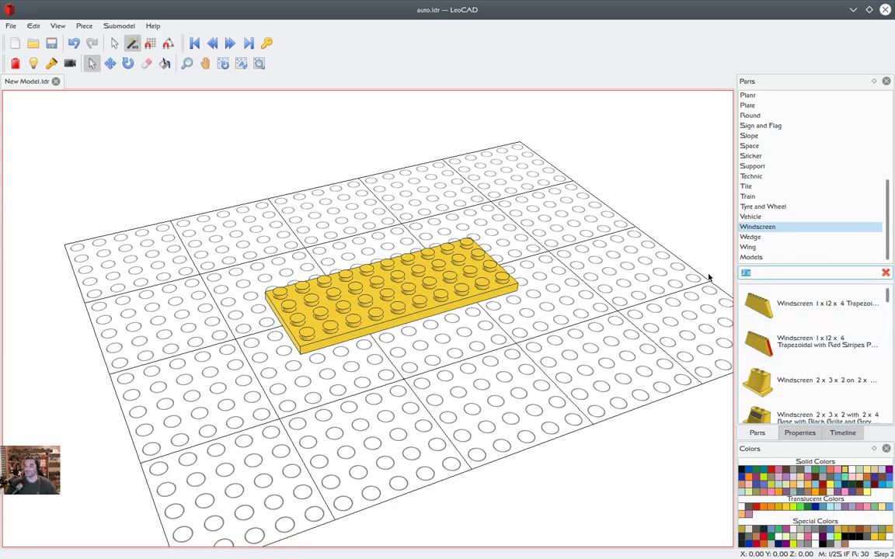
pyautogui.press('BackSpace')
pyautogui.scroll(-5, 812, 357)
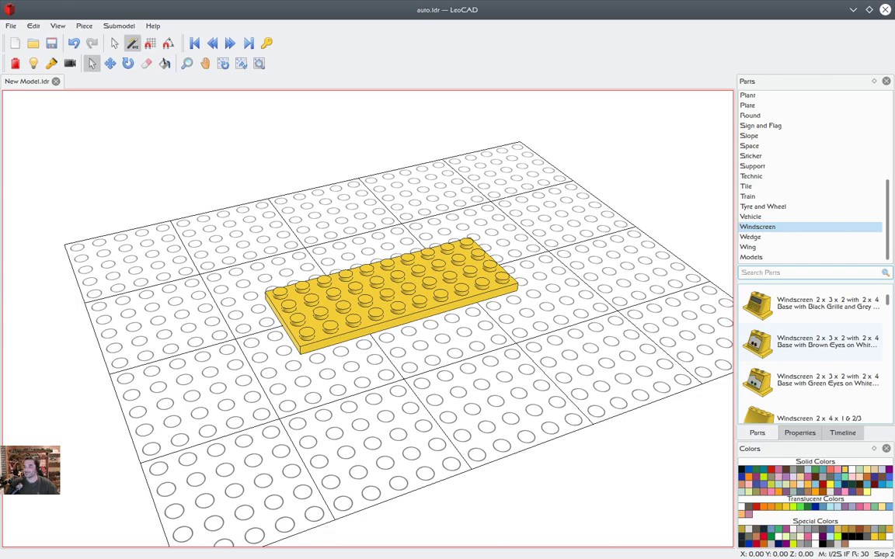
pyautogui.scroll(-5, 812, 357)
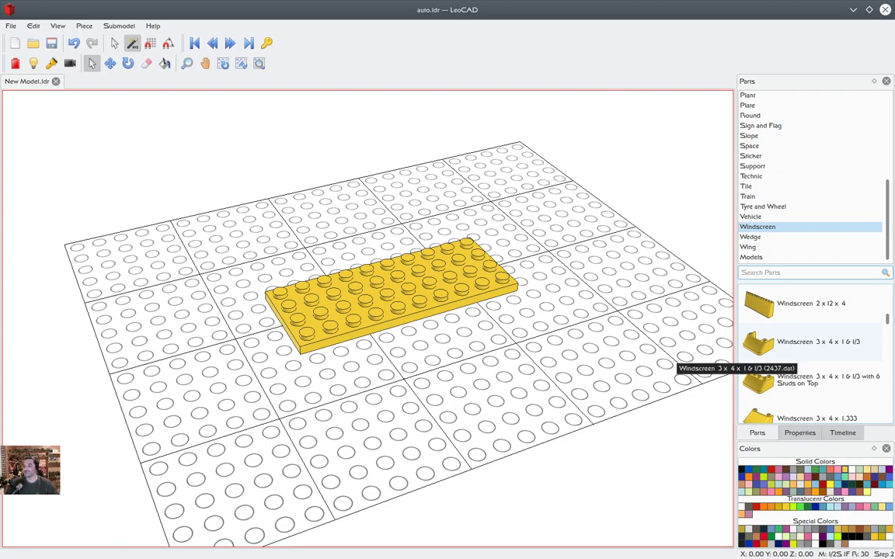
pyautogui.scroll(-1, 799, 350)
pyautogui.scroll(1, 798, 350)
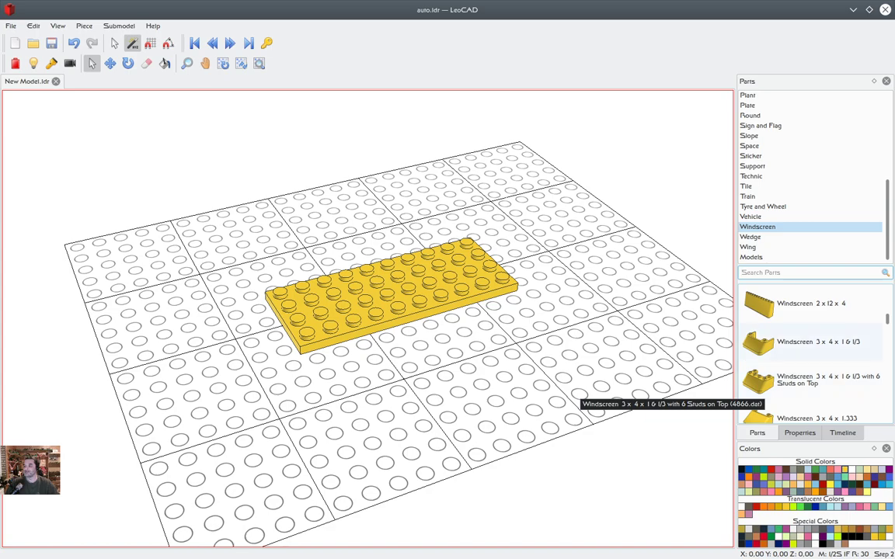
pyautogui.scroll(-1, 816, 380)
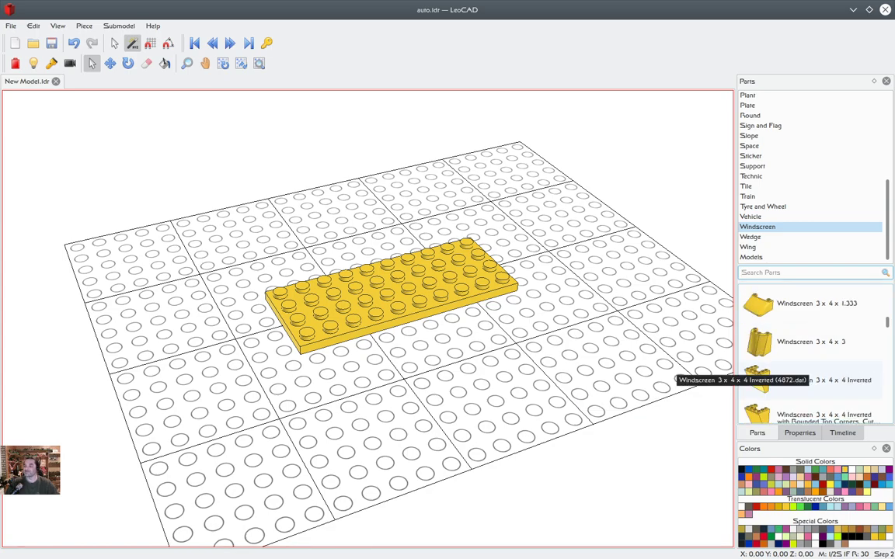
pyautogui.scroll(-1, 816, 379)
pyautogui.scroll(3, 816, 380)
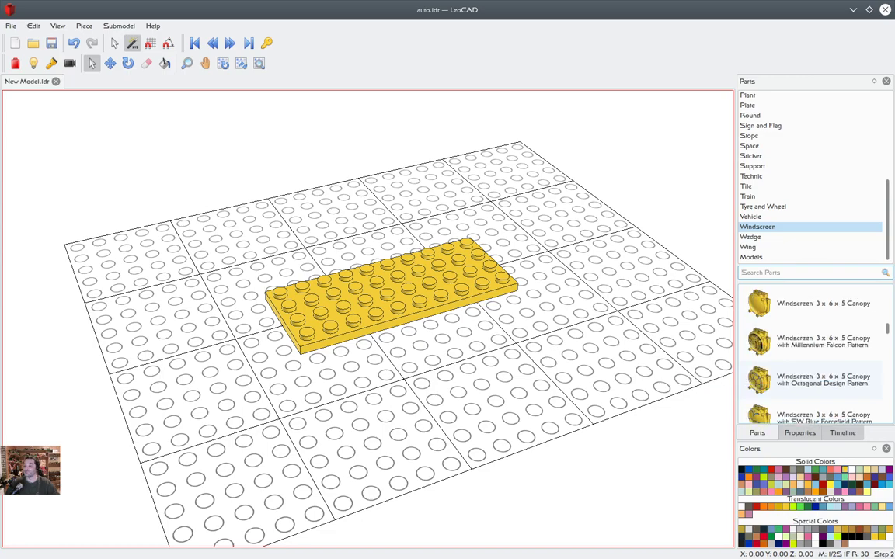
pyautogui.scroll(3, 816, 349)
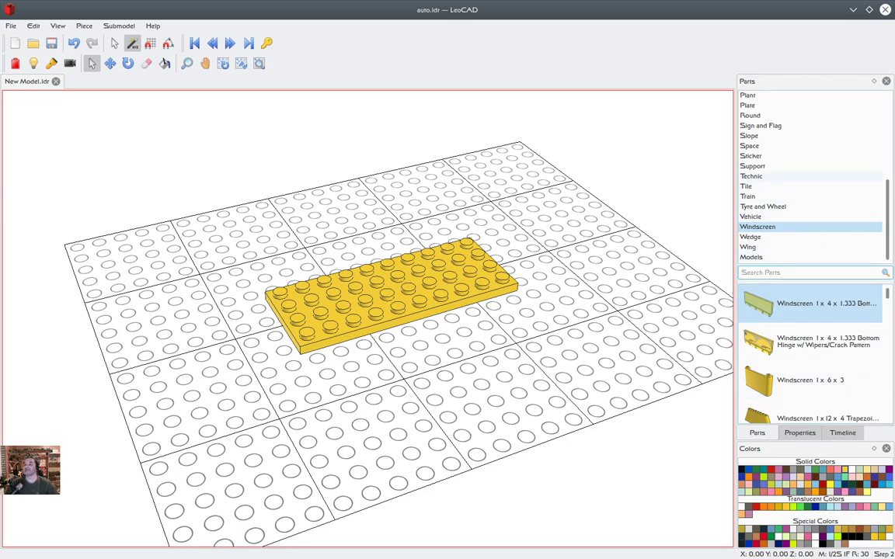
# Search the Slope category for "2 x 4" parts and set the part color to translucent clear
pyautogui.click(748, 135)
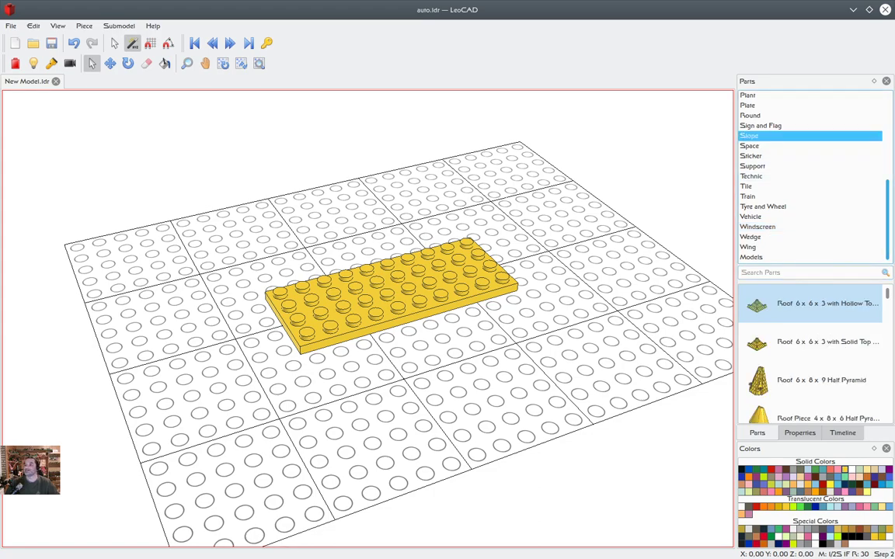
pyautogui.click(780, 271)
pyautogui.write('2 x')
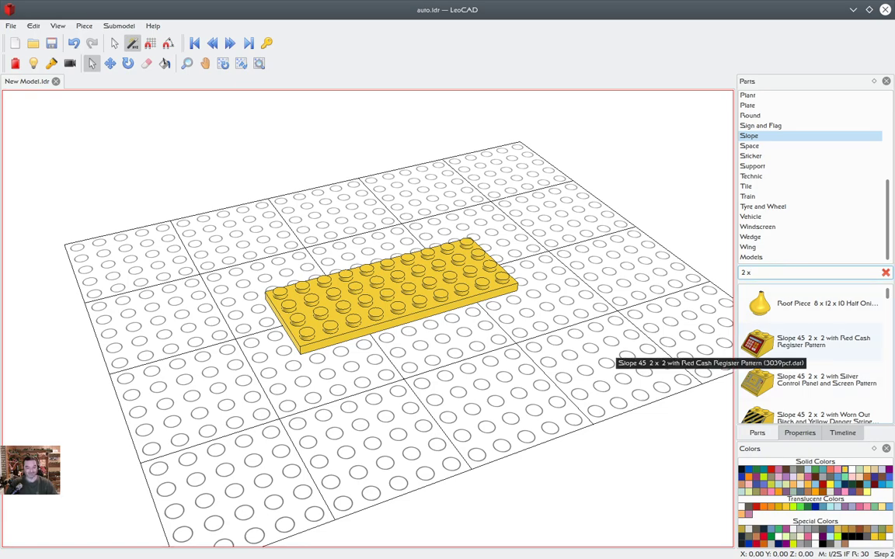
pyautogui.write(' 4')
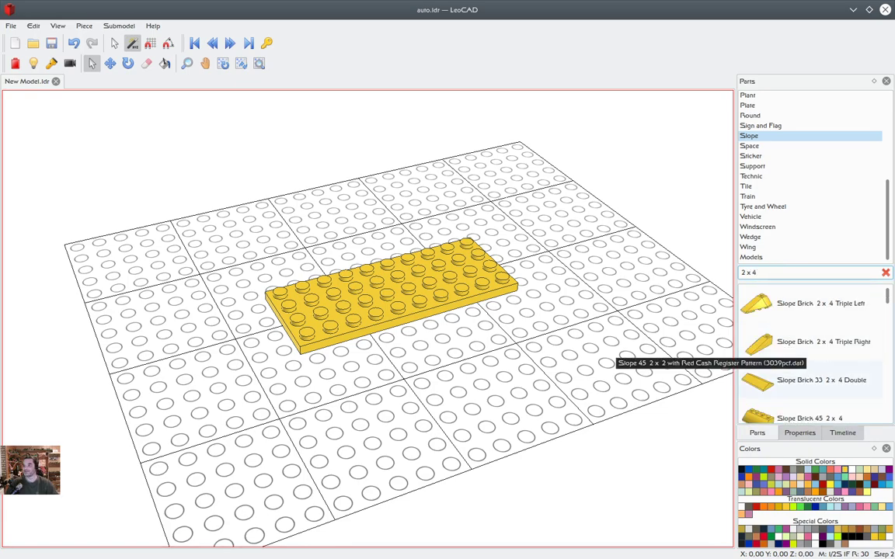
pyautogui.scroll(-3, 812, 341)
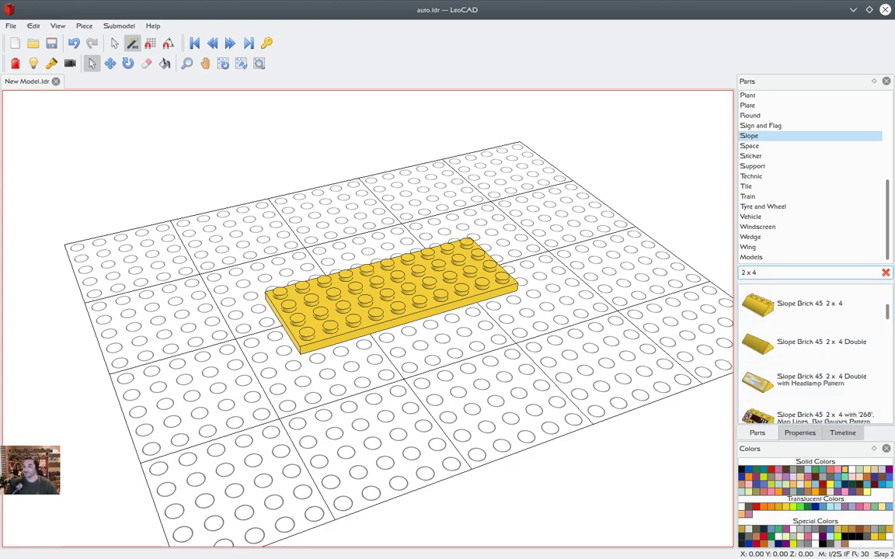
pyautogui.click(742, 507)
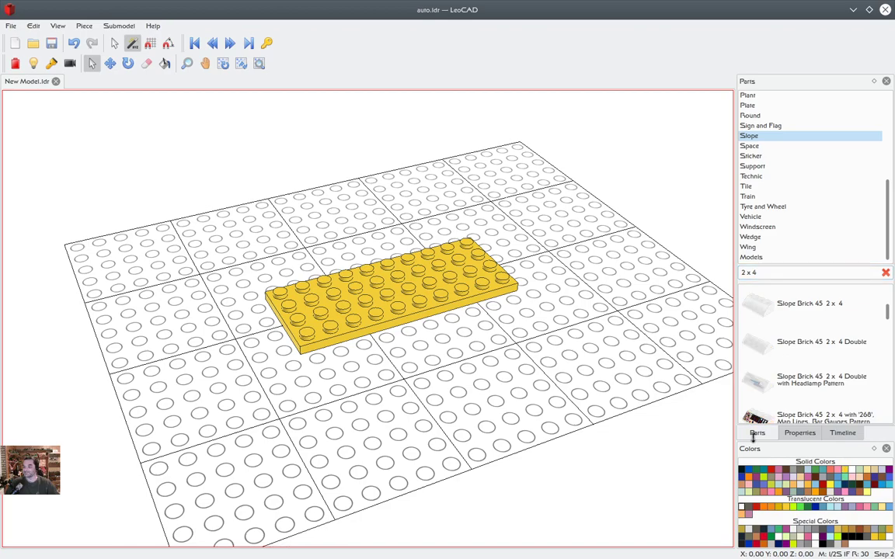
# Place a clear Slope Brick 45 2 x 4 on the yellow plate, turned to span its width, and align it with the studs
pyautogui.moveTo(776, 304); pyautogui.dragTo(390, 273)
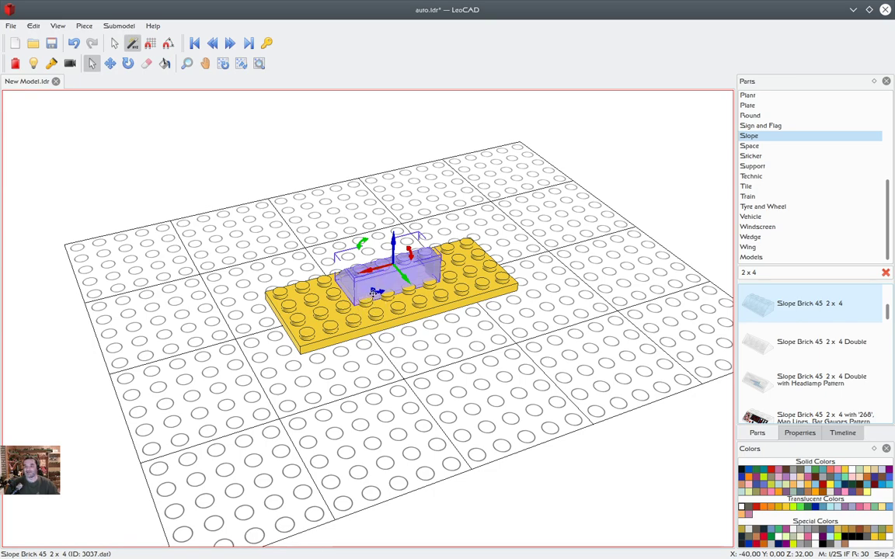
pyautogui.moveTo(373, 294); pyautogui.dragTo(413, 335)
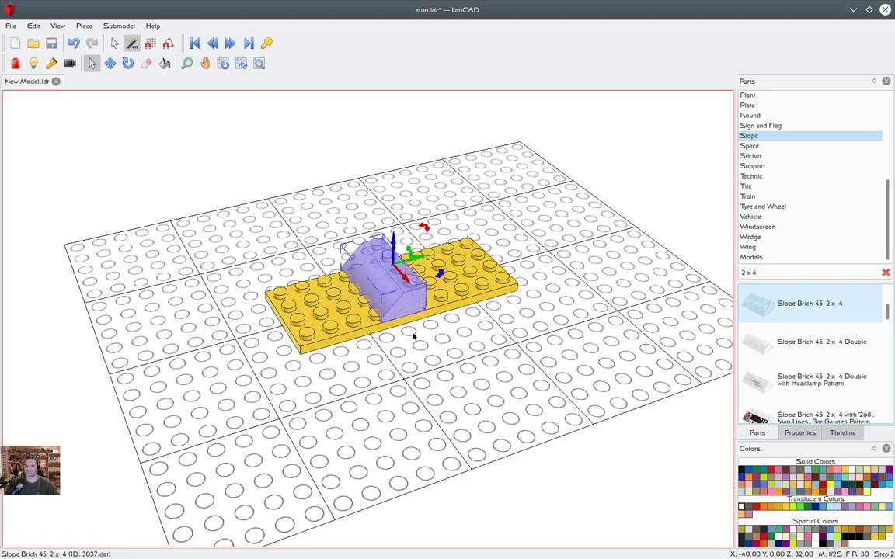
pyautogui.moveTo(421, 256); pyautogui.dragTo(409, 260)
pyautogui.click(445, 366)
pyautogui.moveTo(445, 367); pyautogui.dragTo(387, 365, button='right')
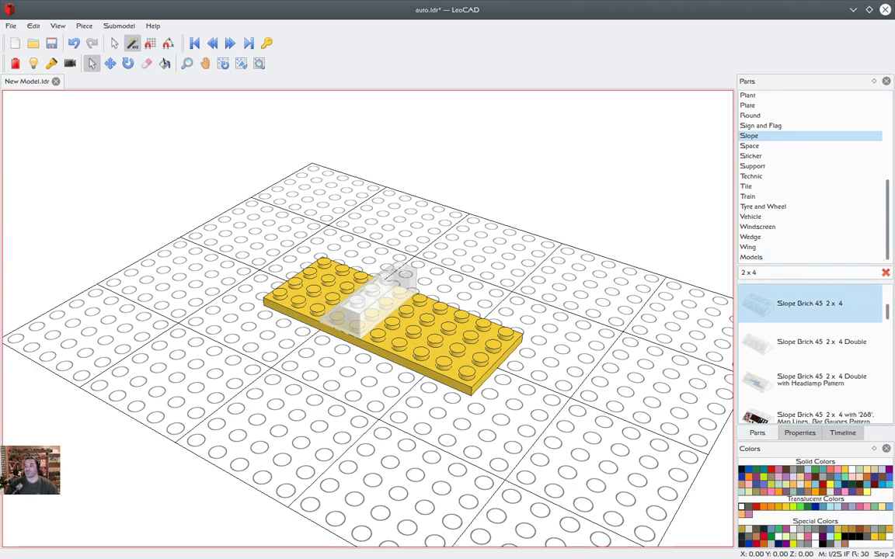
# Clear the search and place a clear Brick 1 x 1 from the Brick category directly behind the windscreen at the plate's far edge
pyautogui.click(886, 272)
pyautogui.scroll(2, 810, 156)
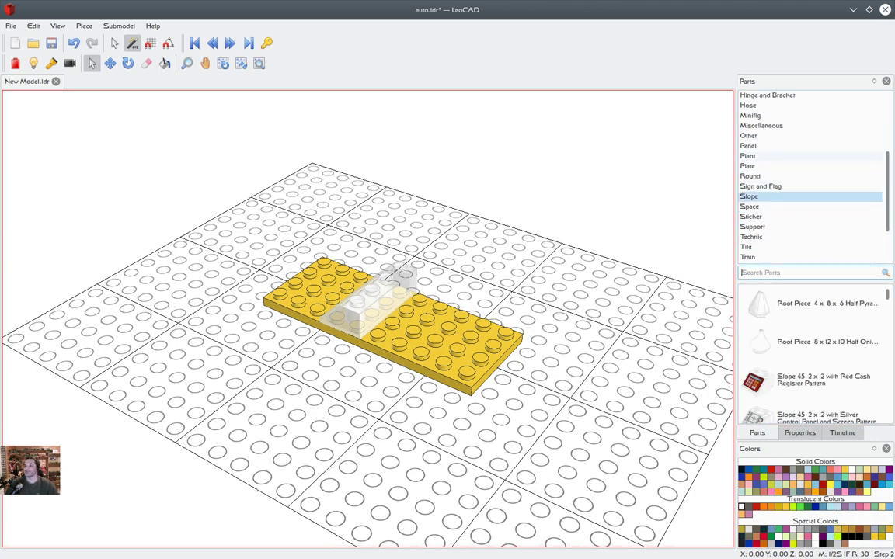
pyautogui.scroll(1, 810, 175)
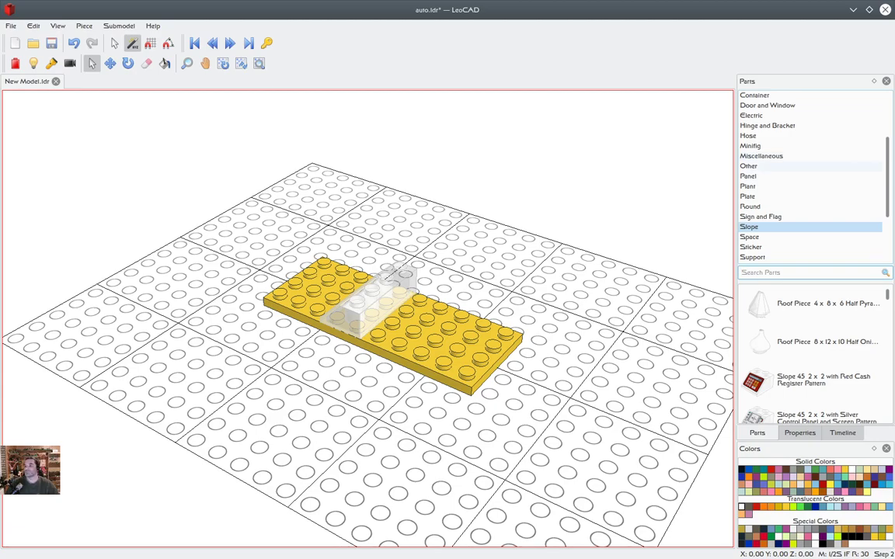
pyautogui.scroll(2, 810, 165)
pyautogui.click(748, 145)
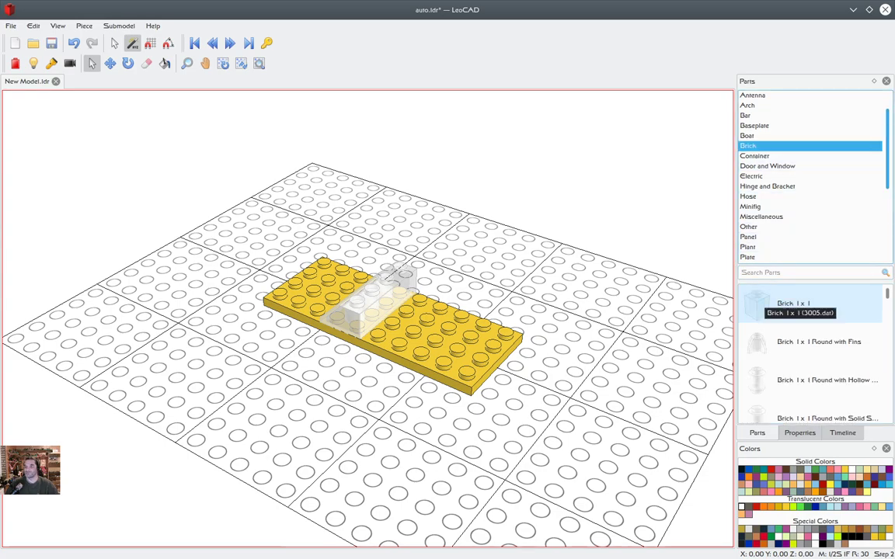
pyautogui.moveTo(789, 304); pyautogui.dragTo(389, 299)
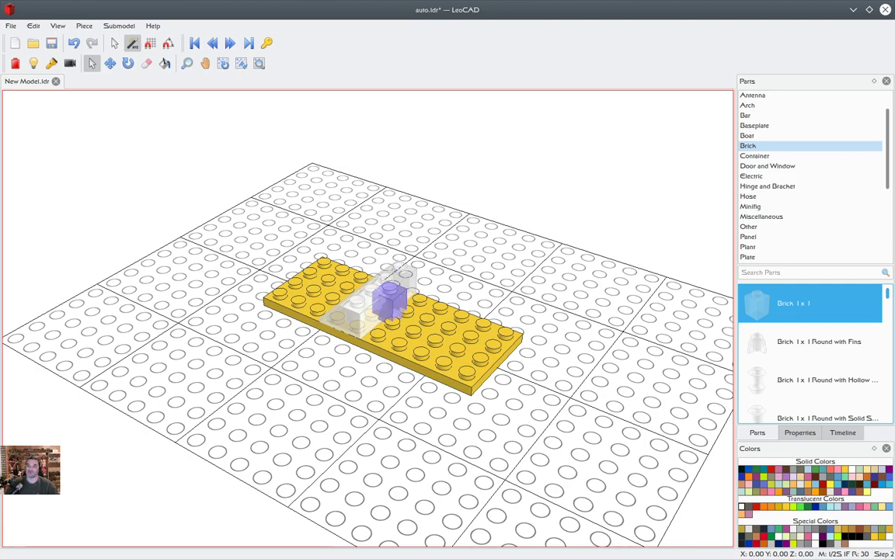
pyautogui.moveTo(388, 299)
pyautogui.mouseDown()
pyautogui.moveTo(376, 292)
pyautogui.moveTo(382, 307)
pyautogui.moveTo(402, 293)
pyautogui.mouseUp()
pyautogui.click(526, 282)
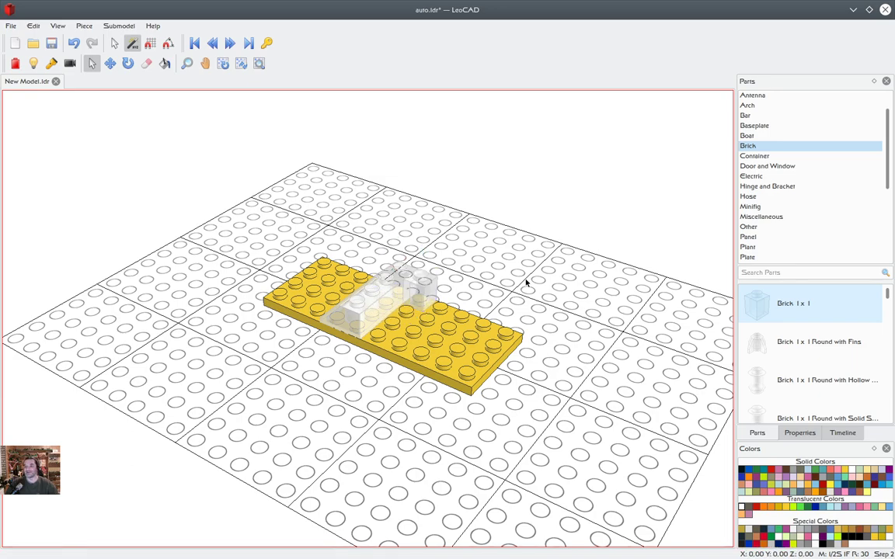
# Duplicate the clear Brick 1 x 1 behind the windscreen so that one also stands at the plate's near edge
pyautogui.click(426, 290)
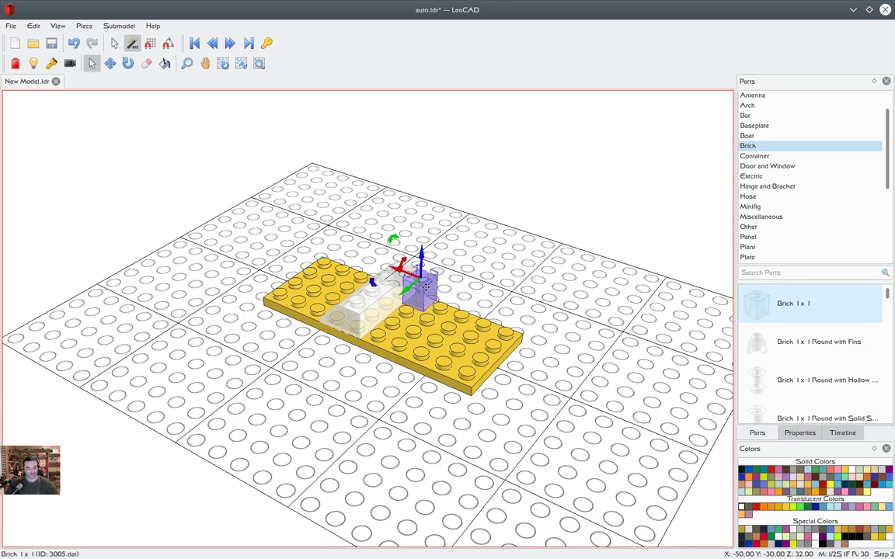
pyautogui.moveTo(418, 296); pyautogui.dragTo(358, 352)
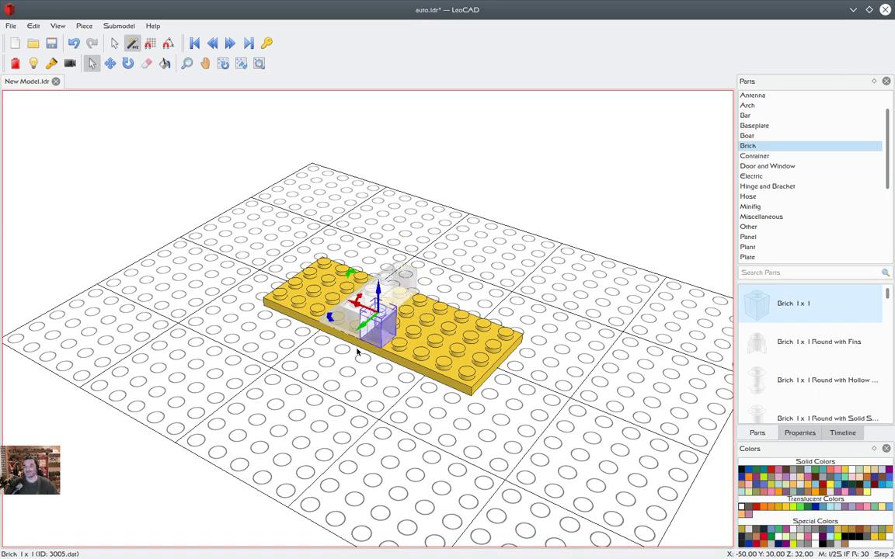
pyautogui.click(415, 382)
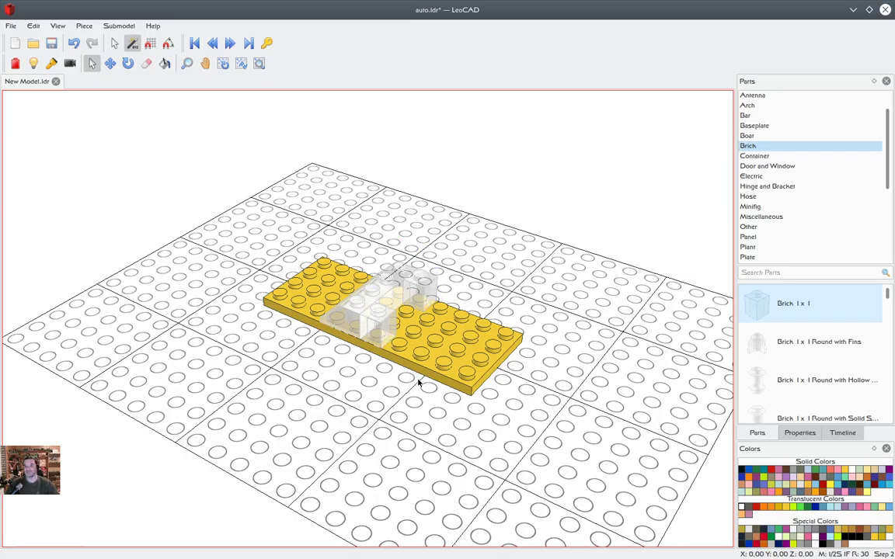
pyautogui.moveTo(452, 368); pyautogui.dragTo(522, 386, button='right')
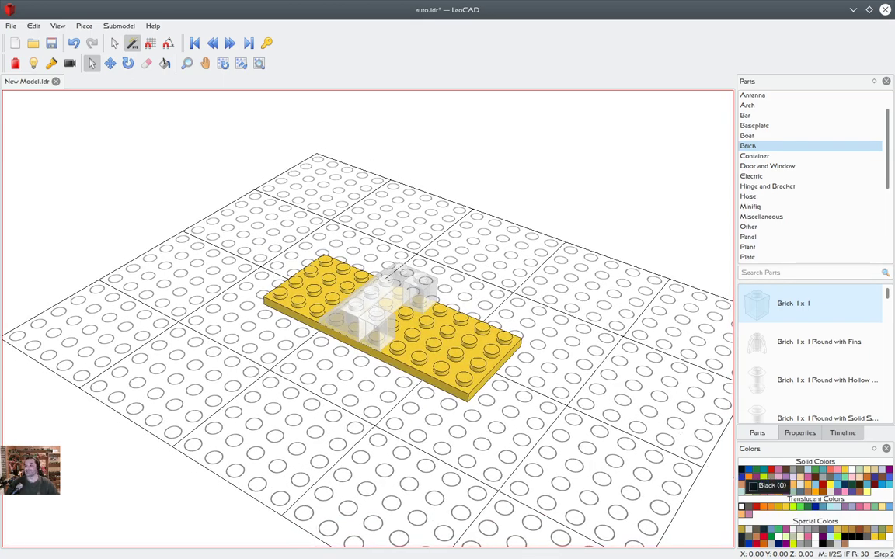
# Set the part color to Black and search the Slope category for "3 x 1" parts
pyautogui.click(741, 469)
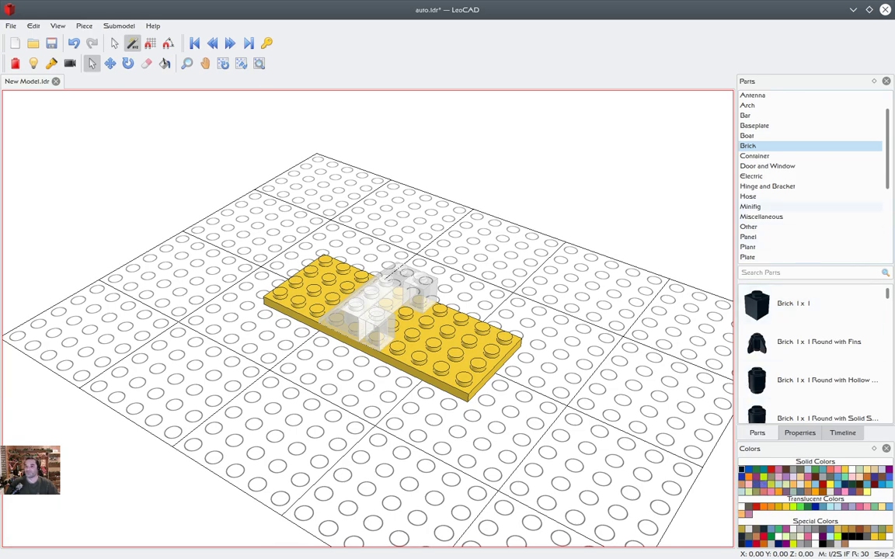
pyautogui.scroll(-2, 808, 206)
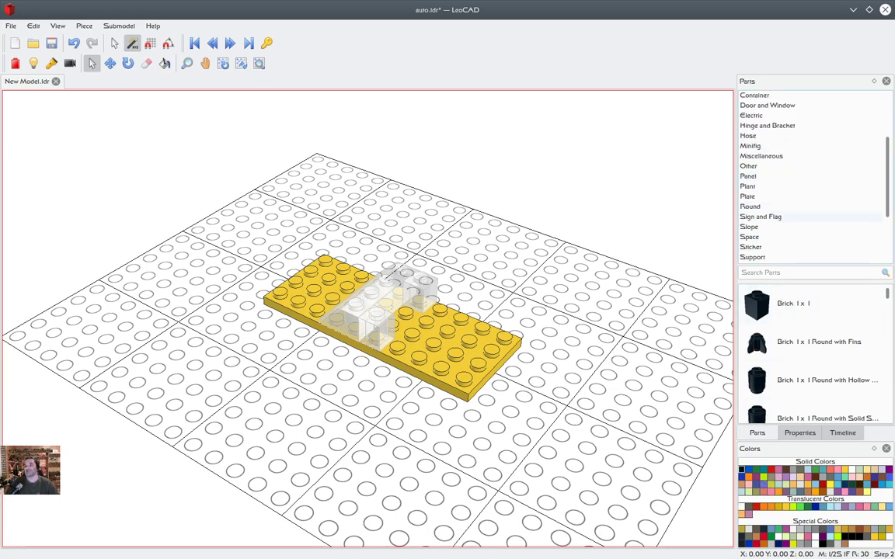
pyautogui.click(765, 226)
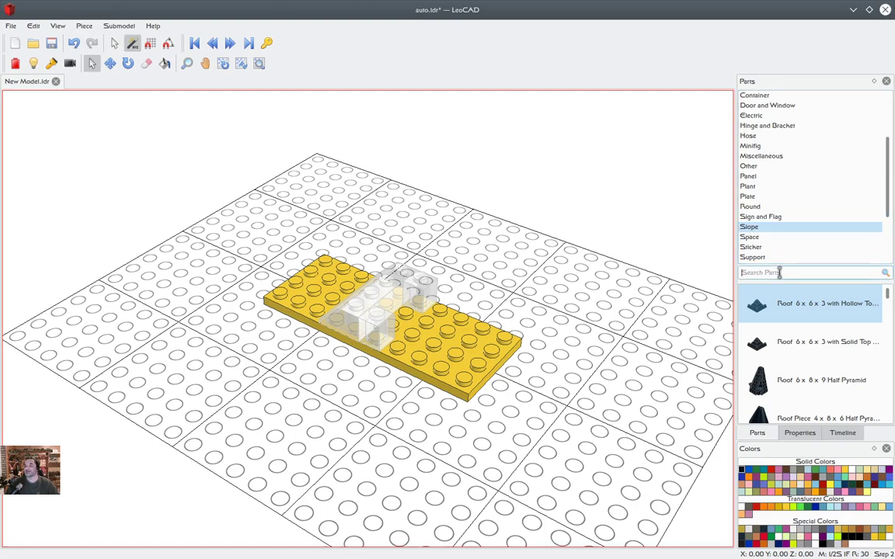
pyautogui.click(776, 272)
pyautogui.write('1 x 3')
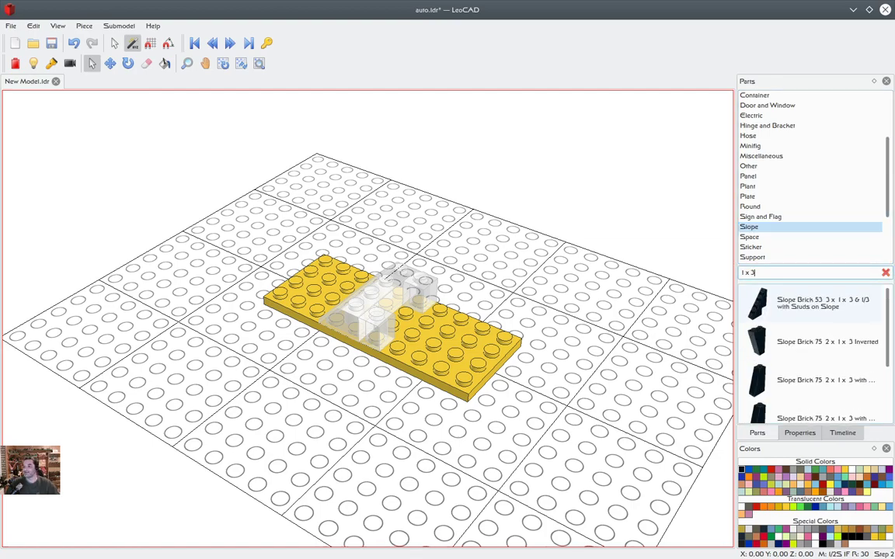
pyautogui.hotkey('ctrl', 'a')
pyautogui.write('3 x 1')
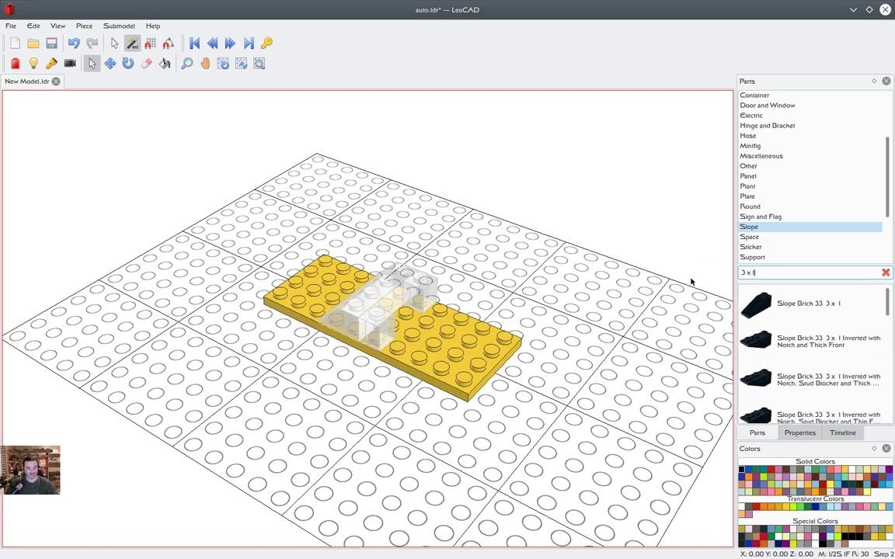
# Place a black Slope Brick 33 3 x 1 behind the far clear 1 x 1 brick, rotated to slope down towards the plate's rear
pyautogui.moveTo(757, 304); pyautogui.dragTo(396, 299)
pyautogui.moveTo(456, 334); pyautogui.dragTo(461, 332)
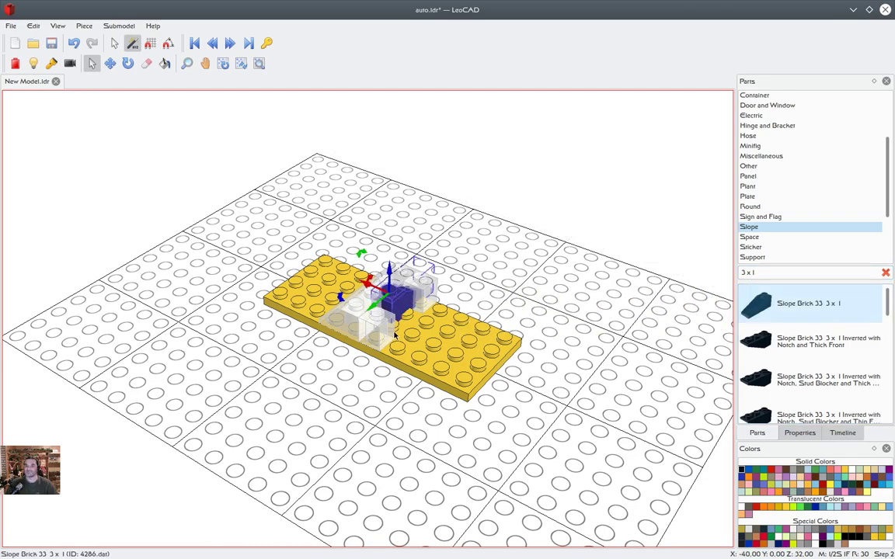
pyautogui.moveTo(307, 270); pyautogui.dragTo(347, 313)
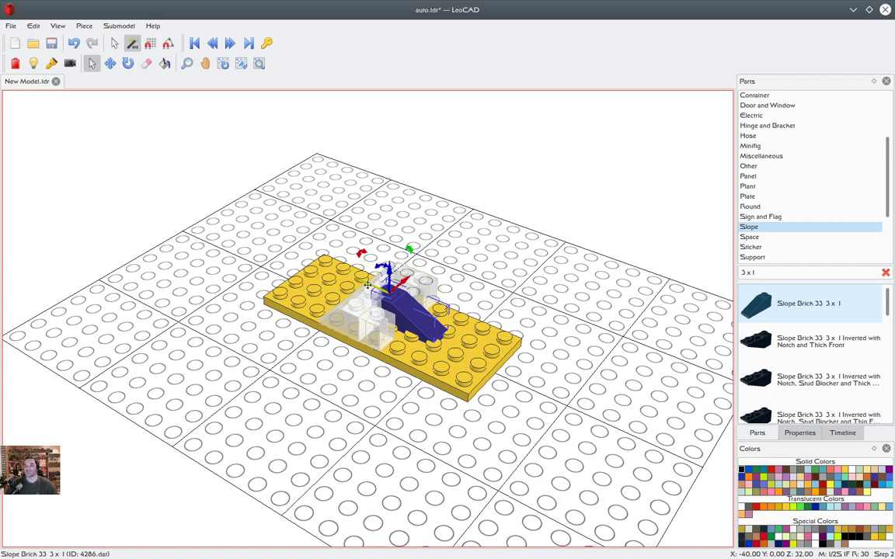
pyautogui.moveTo(368, 286); pyautogui.dragTo(472, 311)
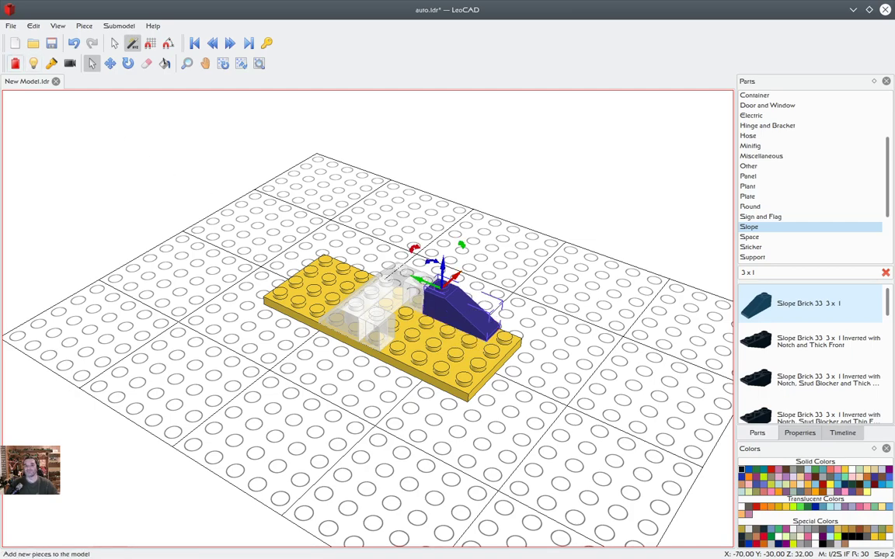
# Insert a second black Slope Brick 33 3 x 1 on the ground beyond the front end of the yellow plate
pyautogui.click(14, 63)
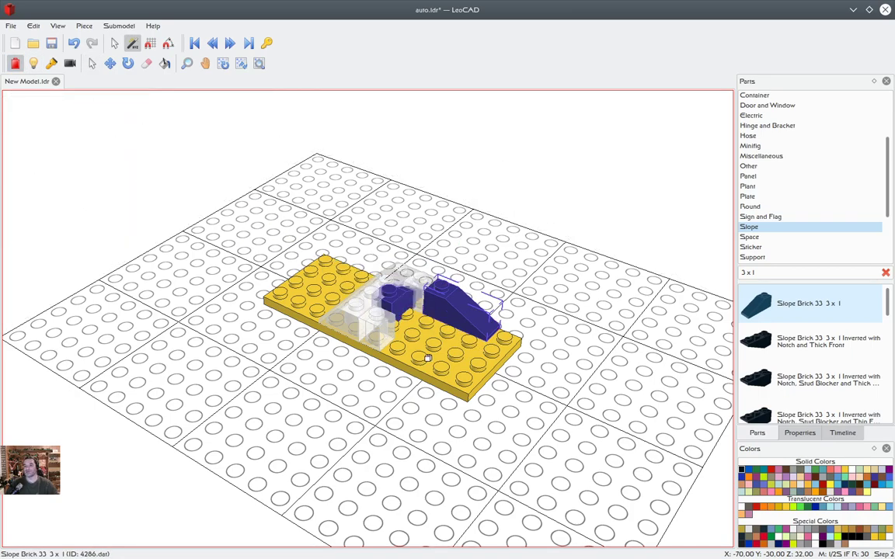
pyautogui.press('Escape')
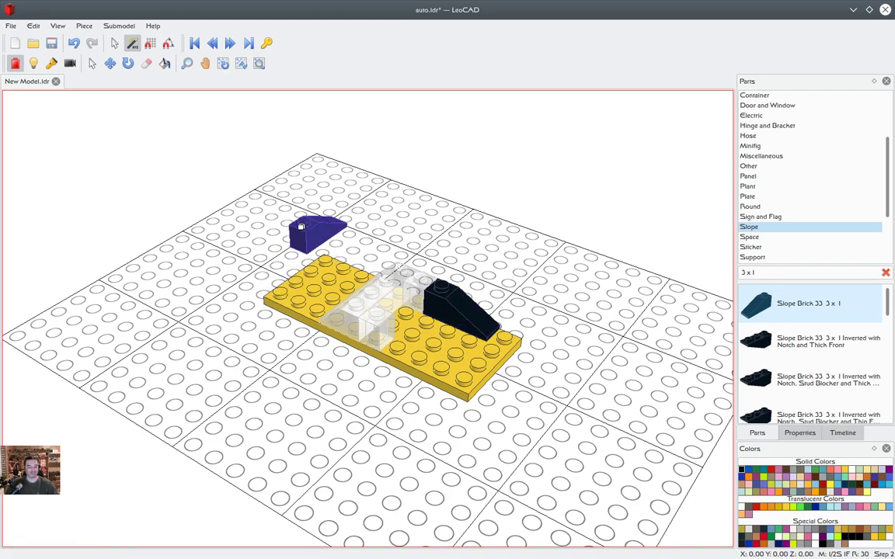
pyautogui.click(279, 222)
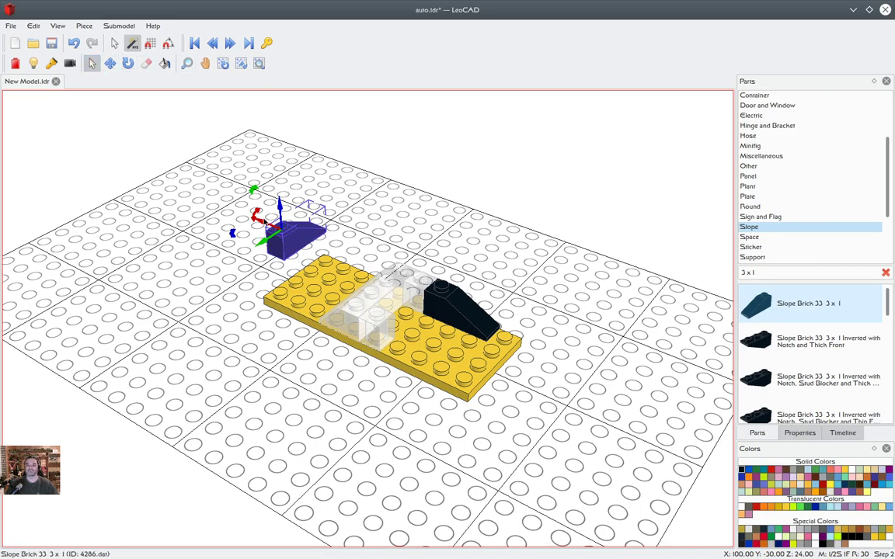
# Move the second black Slope Brick 33 3 x 1 onto the plate's near edge, directly behind the near clear 1 x 1 brick
pyautogui.moveTo(265, 222); pyautogui.dragTo(399, 247)
pyautogui.moveTo(443, 271); pyautogui.dragTo(414, 310)
pyautogui.click(406, 409)
pyautogui.moveTo(410, 417)
pyautogui.mouseDown(button='right')
pyautogui.moveTo(435, 382)
pyautogui.moveTo(455, 389)
pyautogui.moveTo(463, 427)
pyautogui.moveTo(399, 417)
pyautogui.mouseUp(button='right')
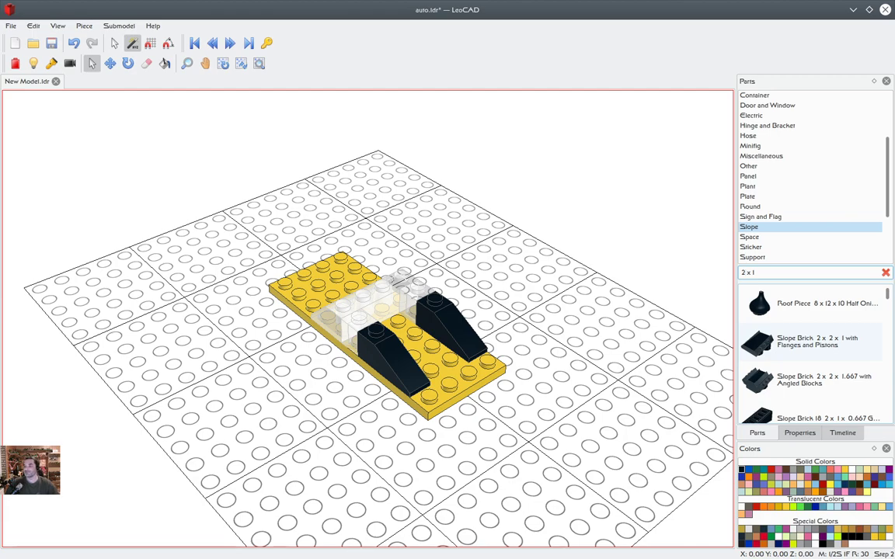
# Browse the narrow slopes, and change the Slope category search to "2 x 2" to find a wider slope
pyautogui.scroll(-3, 807, 342)
pyautogui.scroll(-6, 807, 350)
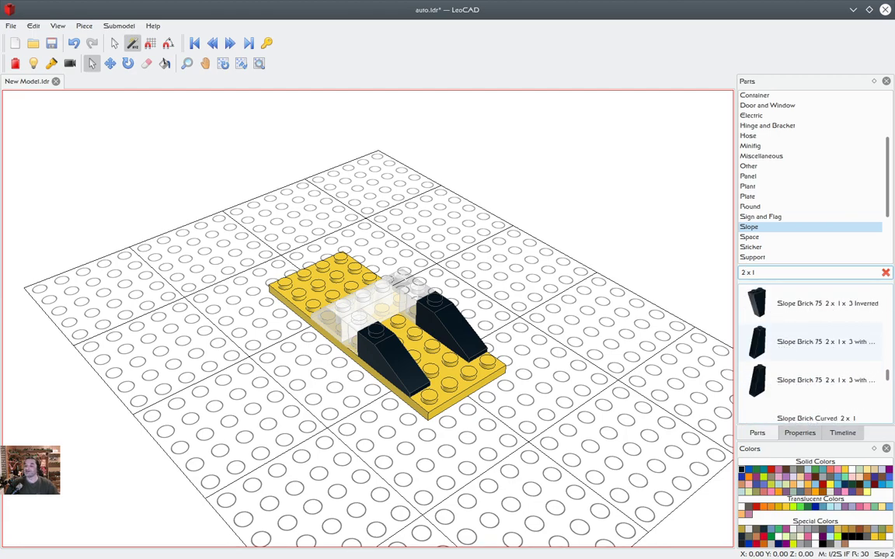
pyautogui.click(765, 275)
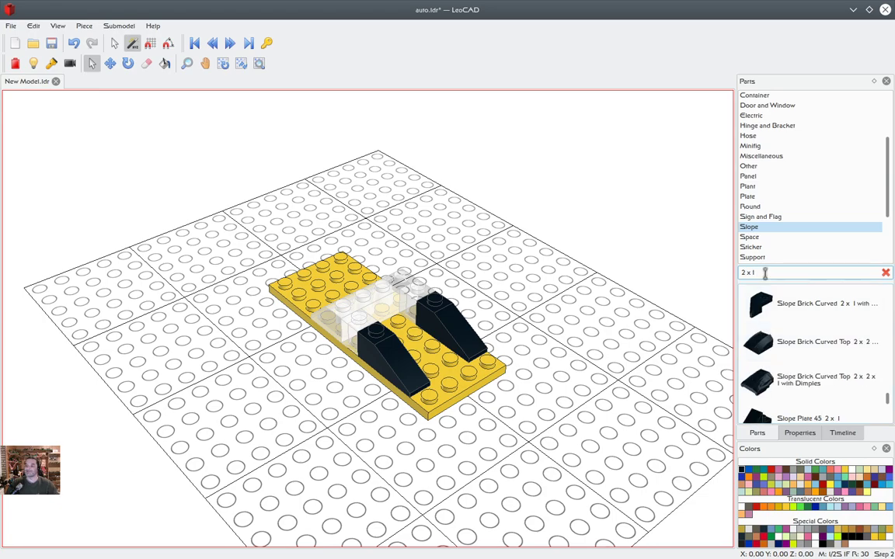
pyautogui.press('BackSpace')
pyautogui.write('2')
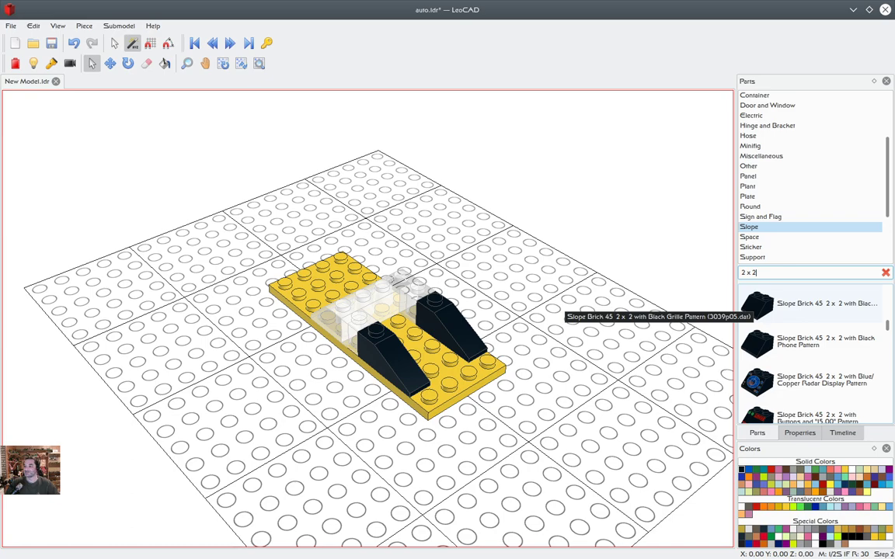
pyautogui.scroll(-5, 812, 353)
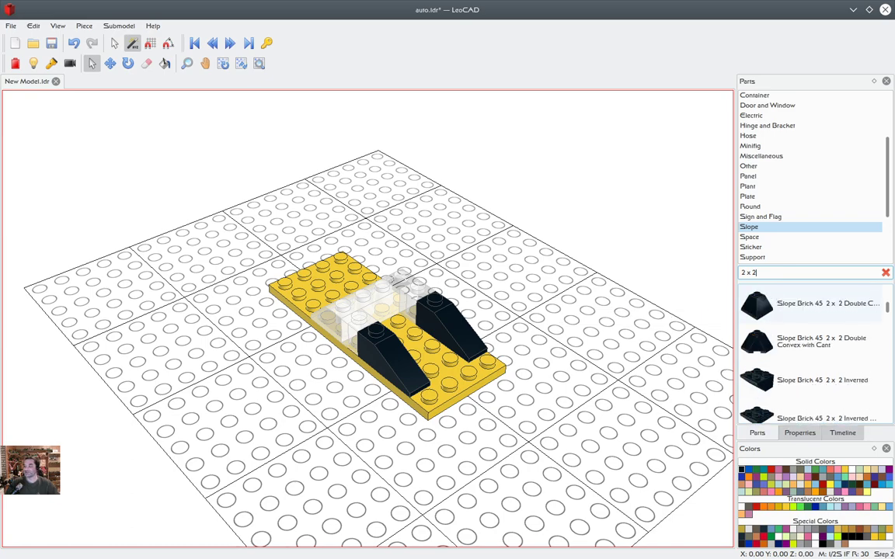
pyautogui.scroll(-3, 811, 353)
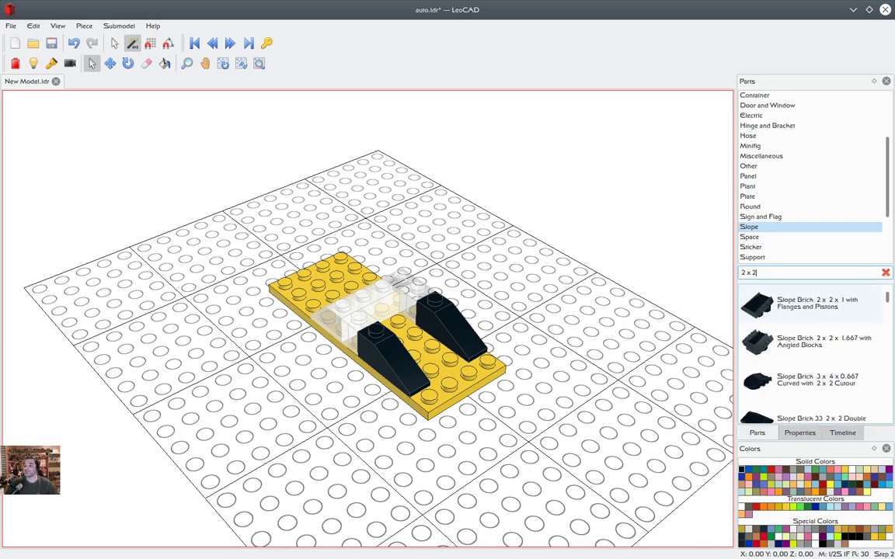
pyautogui.scroll(-3, 812, 354)
# Place a black Slope Brick 45 2 x 2 between the two black 3 x 1 slopes, facing the plate's rear
pyautogui.moveTo(757, 380); pyautogui.dragTo(446, 295)
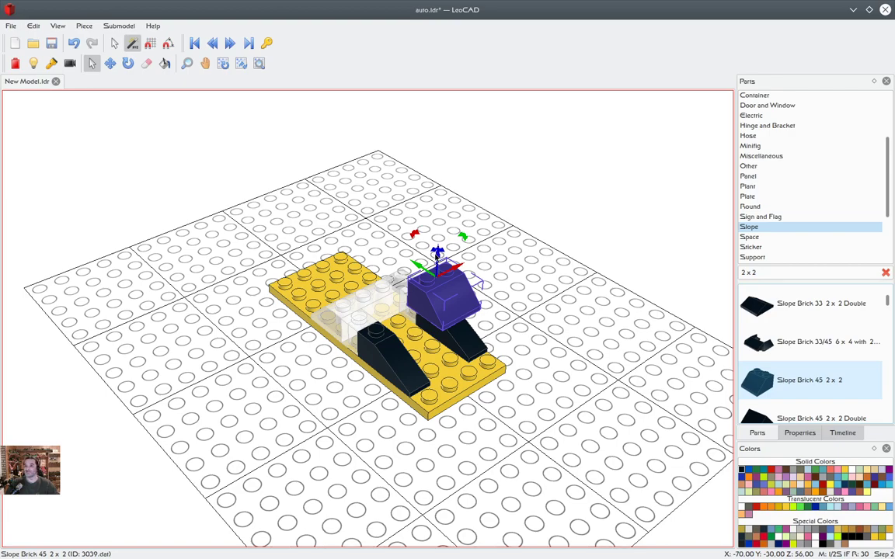
pyautogui.moveTo(438, 254); pyautogui.dragTo(427, 304)
pyautogui.click(524, 284)
pyautogui.moveTo(519, 316); pyautogui.dragTo(568, 327, button='right')
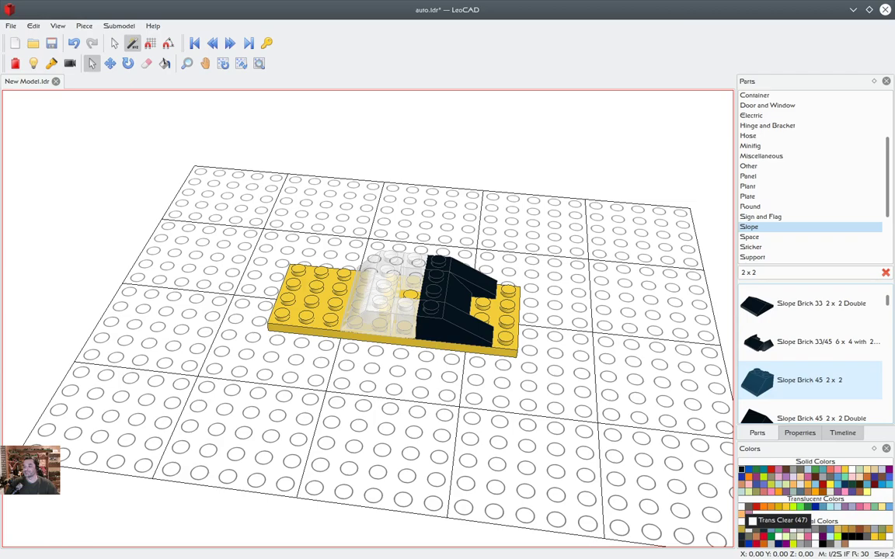
# Repaint the 2 x 2 slope between the black slopes as Trans Clear to make a rear window
pyautogui.click(742, 507)
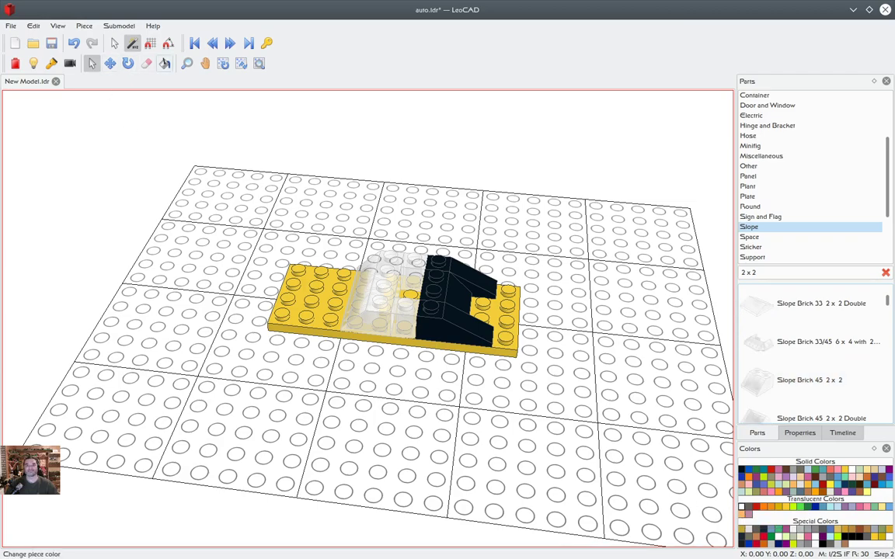
pyautogui.click(164, 63)
pyautogui.click(437, 266)
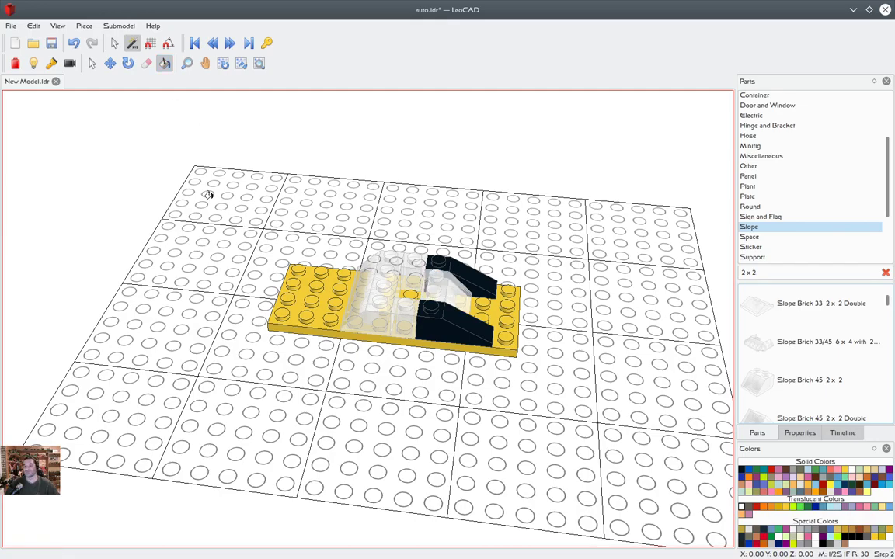
pyautogui.click(92, 64)
# Examine the clear cabin parts and black slopes up close from the front of the car
pyautogui.moveTo(379, 387); pyautogui.dragTo(122, 346, button='right')
pyautogui.scroll(5, 386, 390)
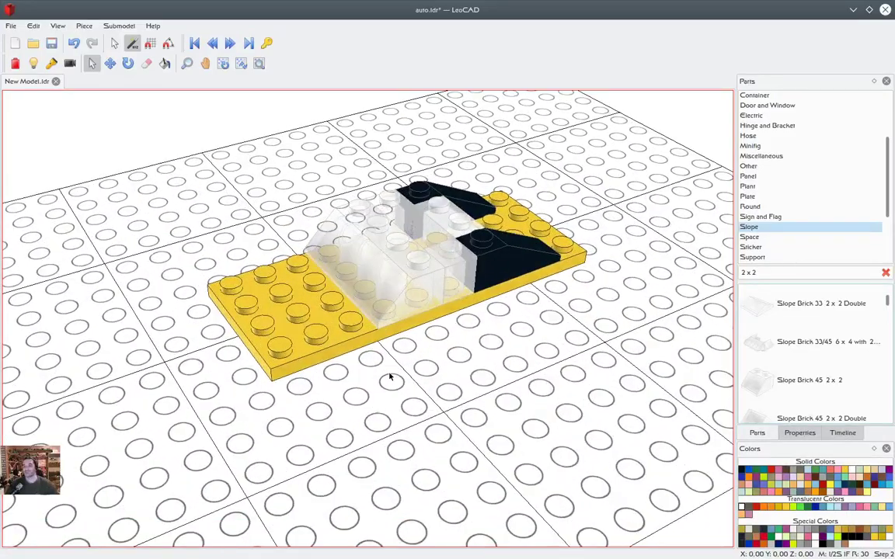
pyautogui.scroll(3, 390, 378)
pyautogui.click(205, 64)
pyautogui.moveTo(246, 197); pyautogui.dragTo(175, 265)
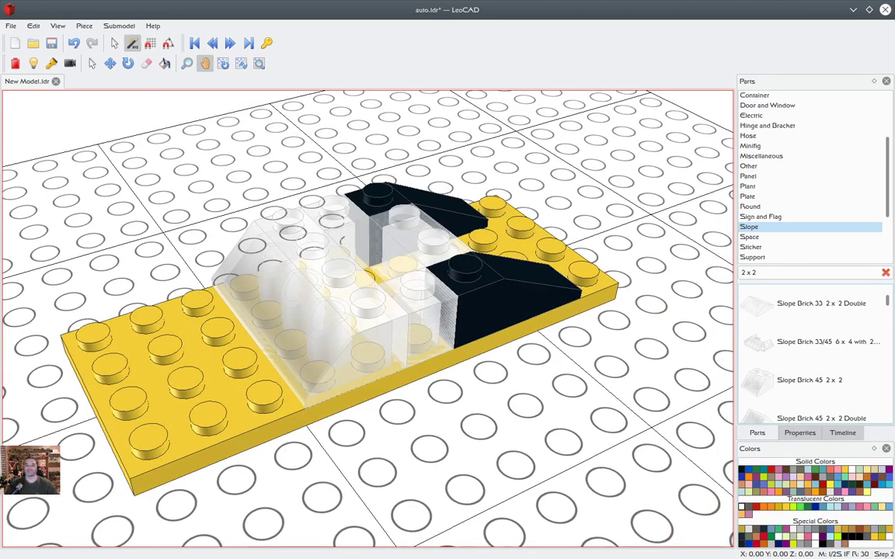
pyautogui.click(92, 63)
pyautogui.moveTo(235, 179); pyautogui.dragTo(262, 186, button='right')
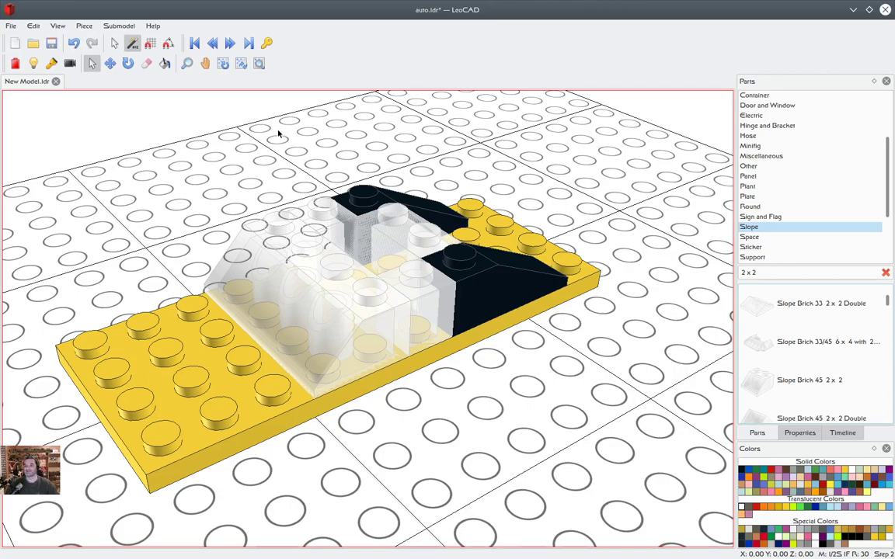
pyautogui.scroll(-5, 272, 159)
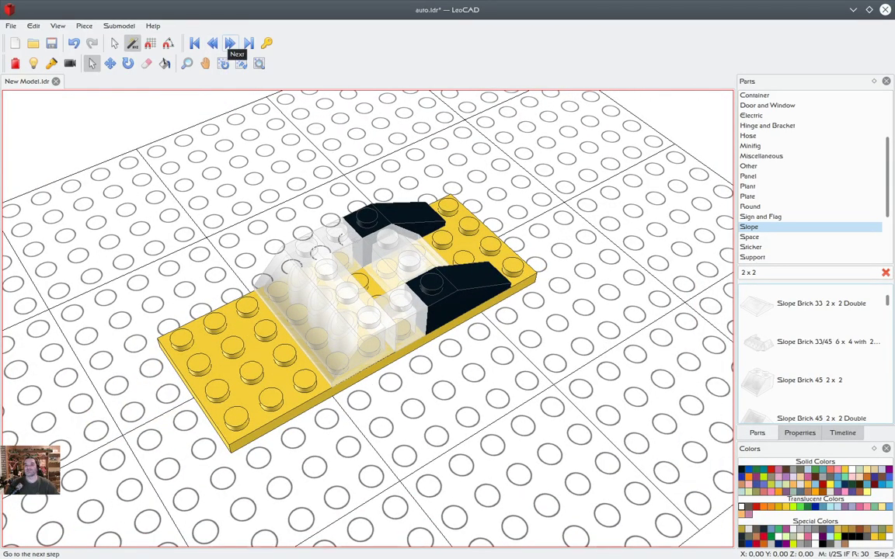
# Advance to the next building step and find black "2 x 3" parts in the Plate category
pyautogui.click(230, 42)
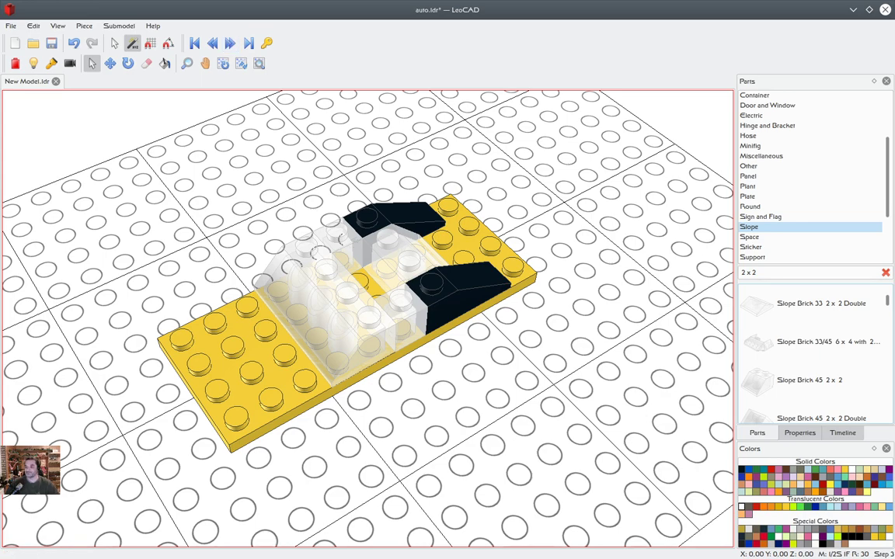
pyautogui.click(742, 470)
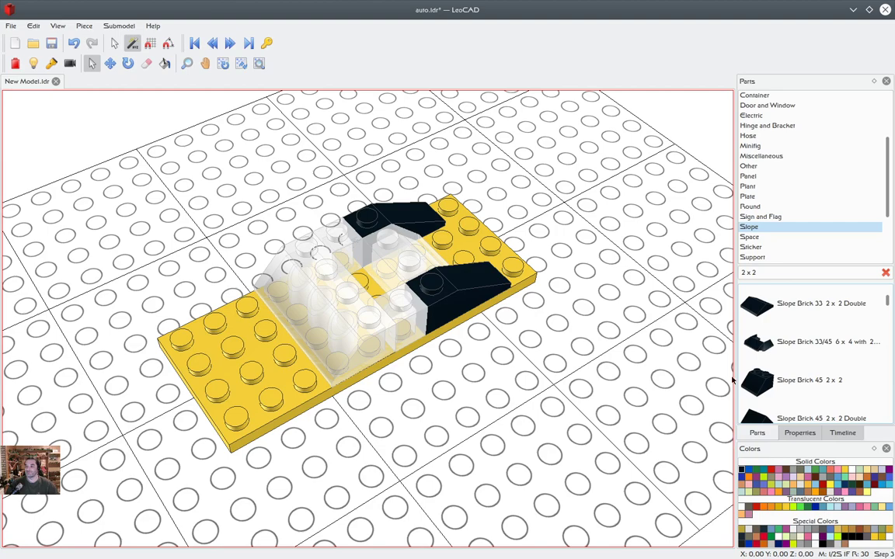
pyautogui.click(885, 272)
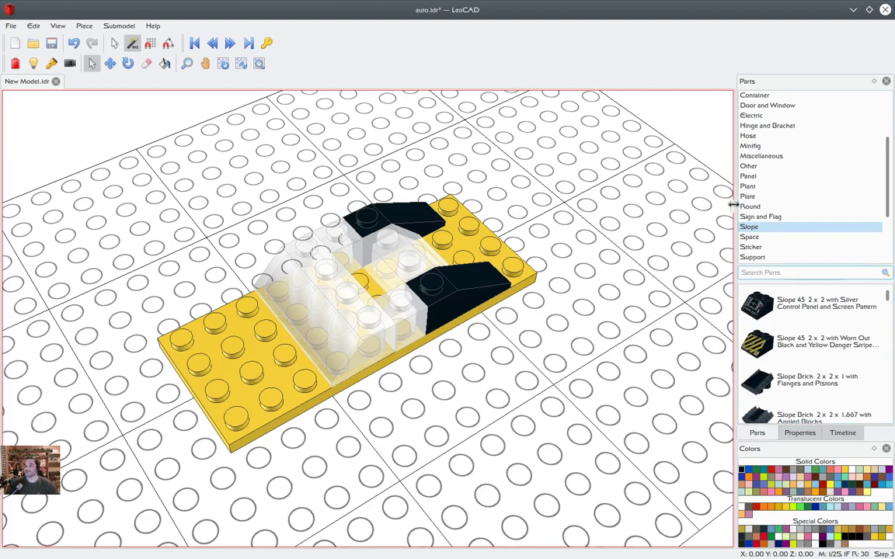
pyautogui.click(747, 197)
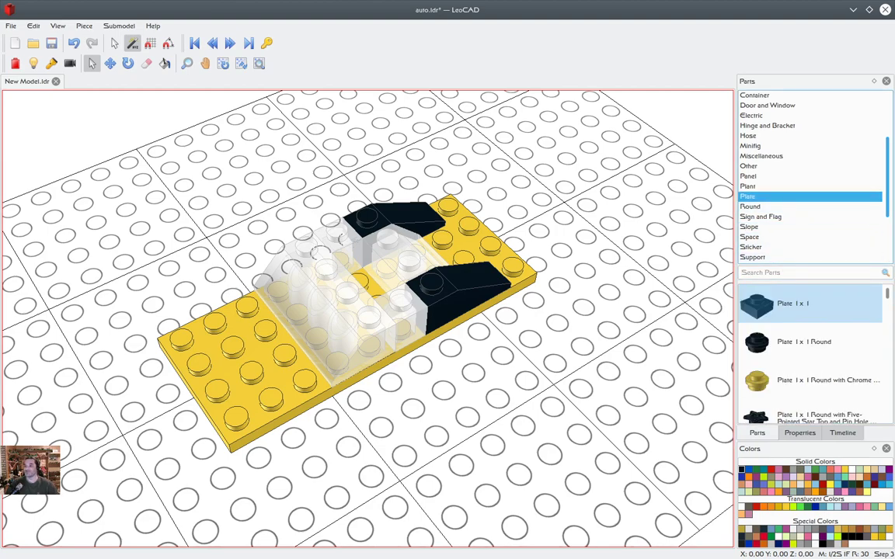
pyautogui.click(778, 271)
pyautogui.write('2 x 3')
# Place a black Plate 2 x 3 on the far half of the cabin roof, rotated to run along the car's length
pyautogui.moveTo(769, 304); pyautogui.dragTo(388, 242)
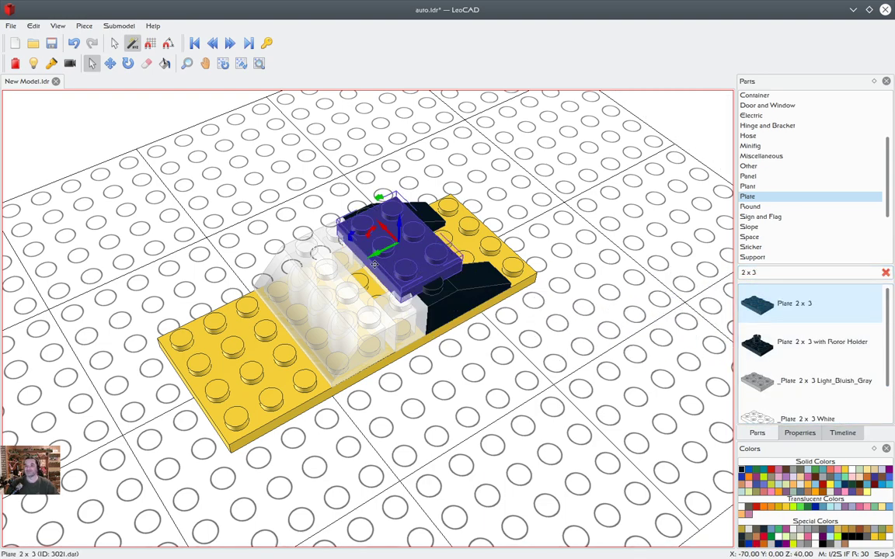
pyautogui.moveTo(351, 237); pyautogui.dragTo(356, 260)
pyautogui.moveTo(381, 211); pyautogui.dragTo(337, 218)
pyautogui.click(264, 213)
# Duplicate the black Plate 2 x 3 onto the near half of the cabin roof, beside the first one
pyautogui.click(330, 233)
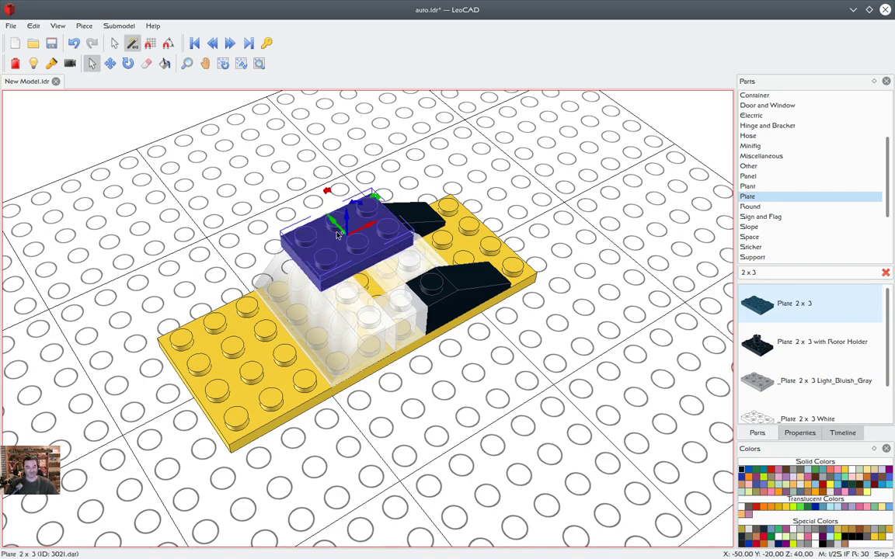
pyautogui.moveTo(338, 234); pyautogui.dragTo(364, 270)
pyautogui.click(486, 372)
pyautogui.moveTo(485, 371); pyautogui.dragTo(516, 368, button='right')
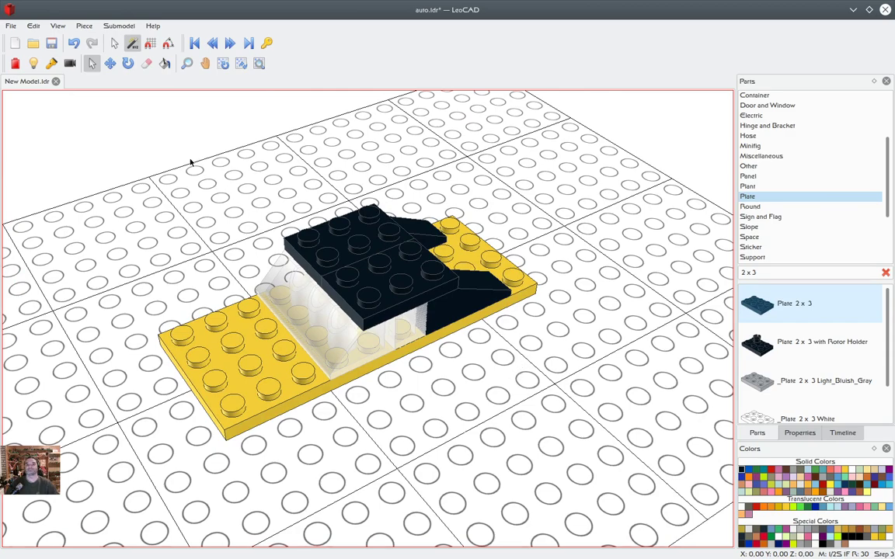
# Save the model and review its building steps from the base plate up to the finished roof
pyautogui.click(51, 43)
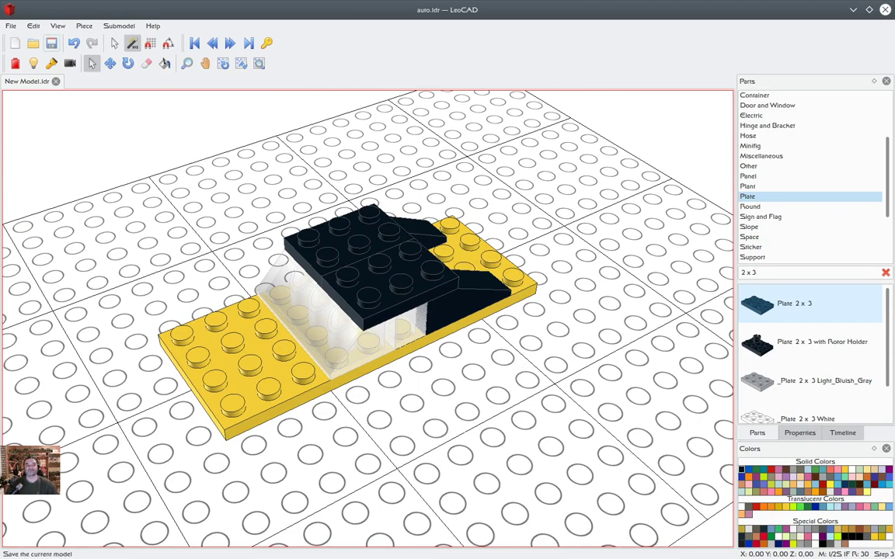
pyautogui.click(194, 43)
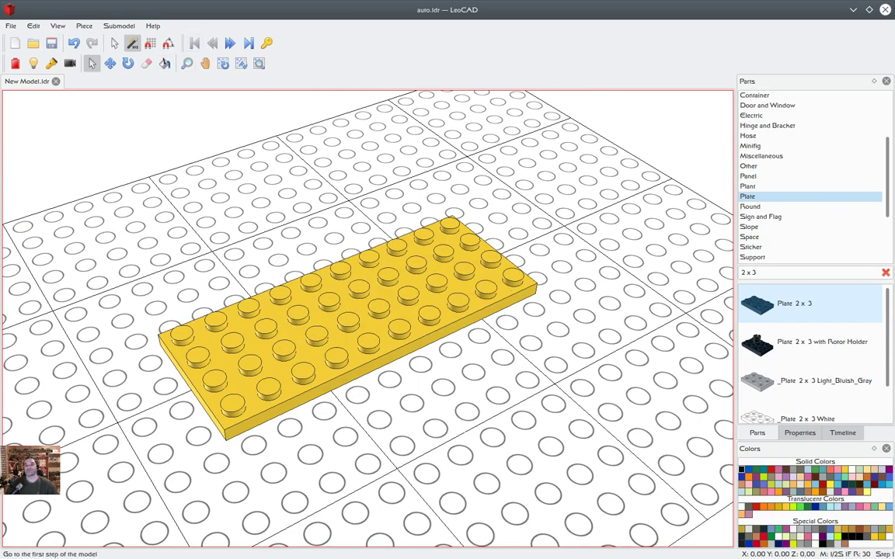
pyautogui.click(230, 43)
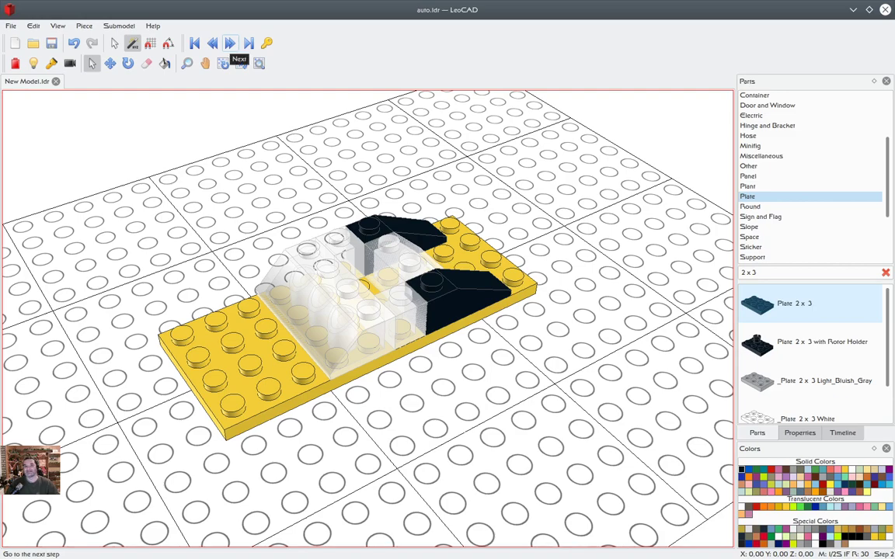
pyautogui.click(230, 44)
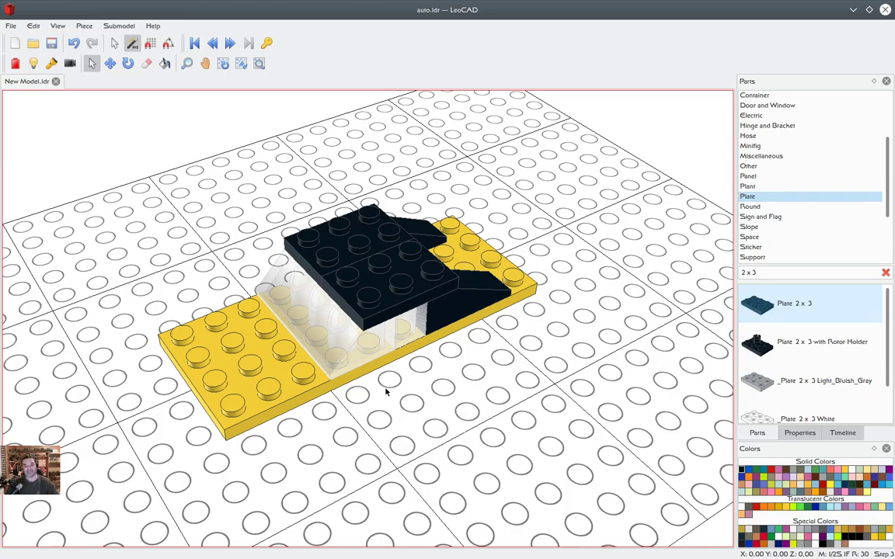
pyautogui.moveTo(373, 390)
pyautogui.mouseDown(button='right')
pyautogui.moveTo(385, 379)
pyautogui.moveTo(374, 387)
pyautogui.moveTo(365, 380)
pyautogui.moveTo(370, 385)
pyautogui.mouseUp(button='right')
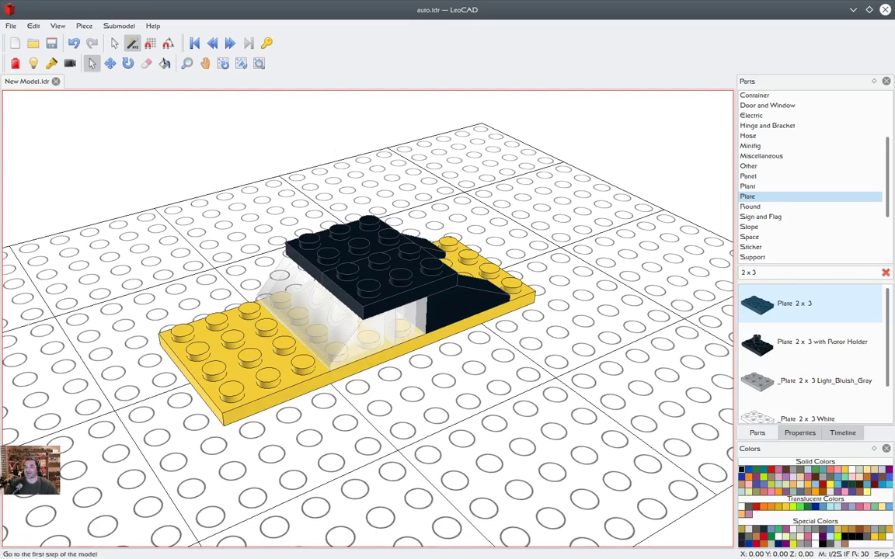
pyautogui.click(212, 43)
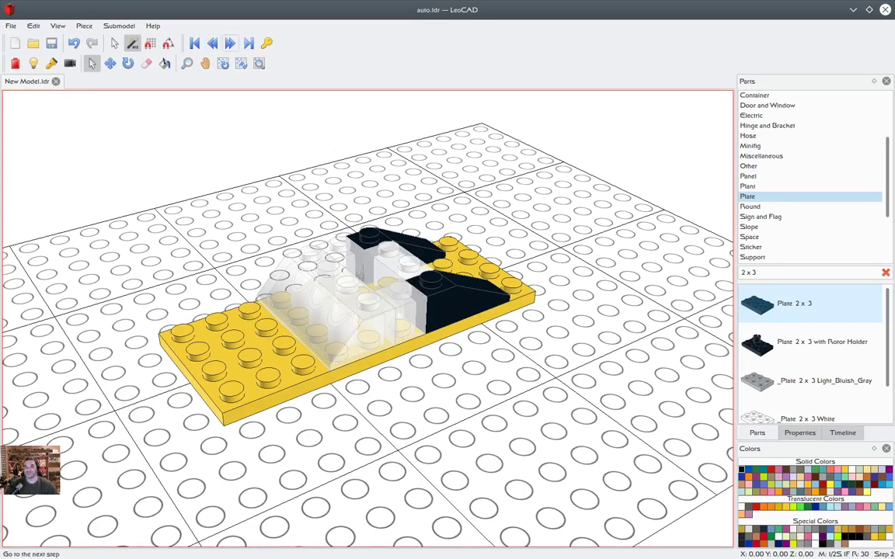
pyautogui.click(230, 43)
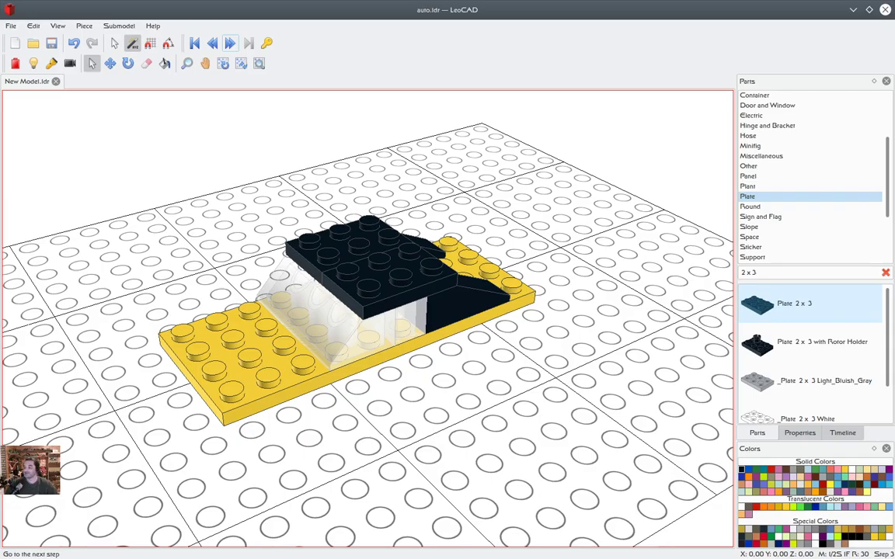
# Advance to building step 4 and show the underside of the yellow plate centered in the view
pyautogui.click(231, 45)
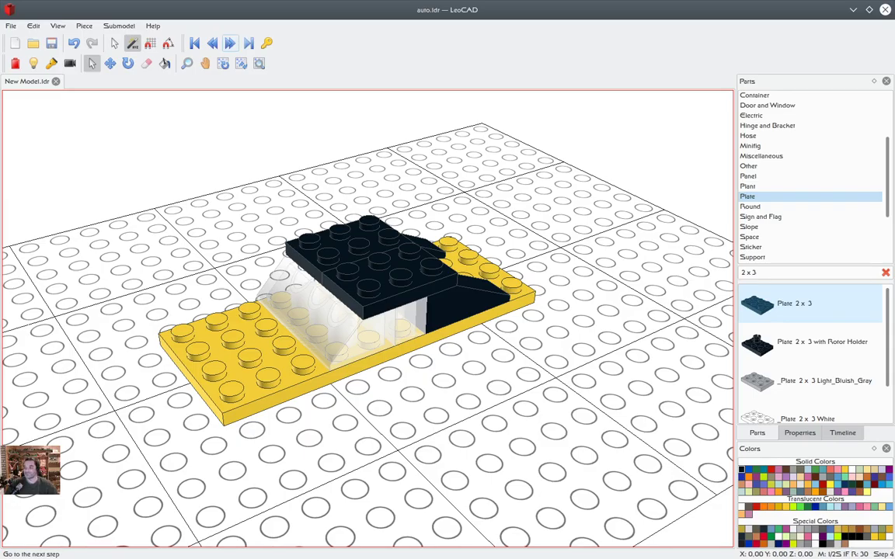
pyautogui.moveTo(312, 189); pyautogui.dragTo(431, 377, button='right')
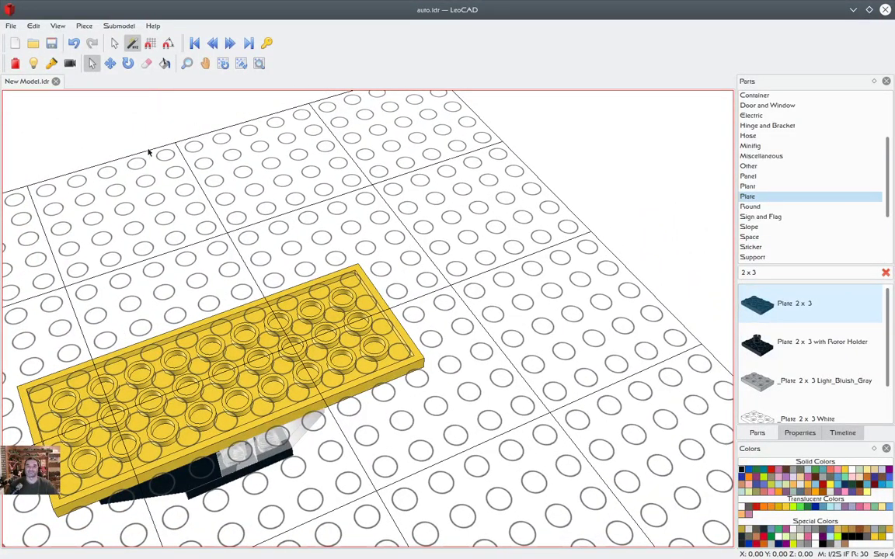
pyautogui.click(205, 63)
pyautogui.moveTo(201, 346); pyautogui.dragTo(340, 286)
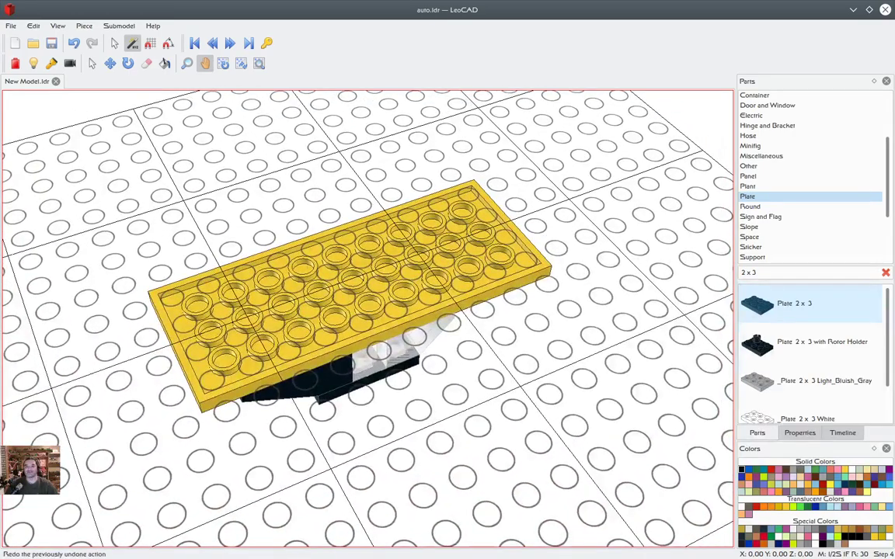
pyautogui.click(92, 63)
pyautogui.scroll(2, 285, 280)
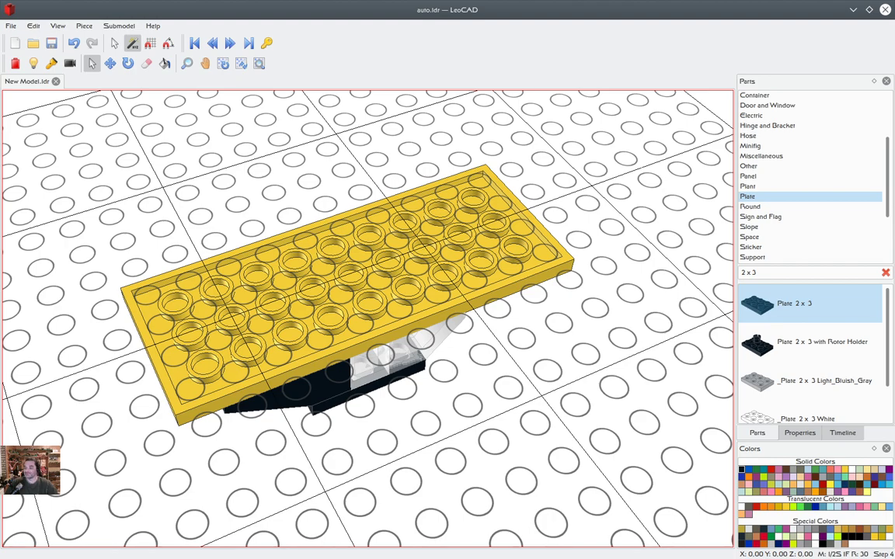
# Set the part color to yellow and search the Brick category for "1 x 4"
pyautogui.click(845, 469)
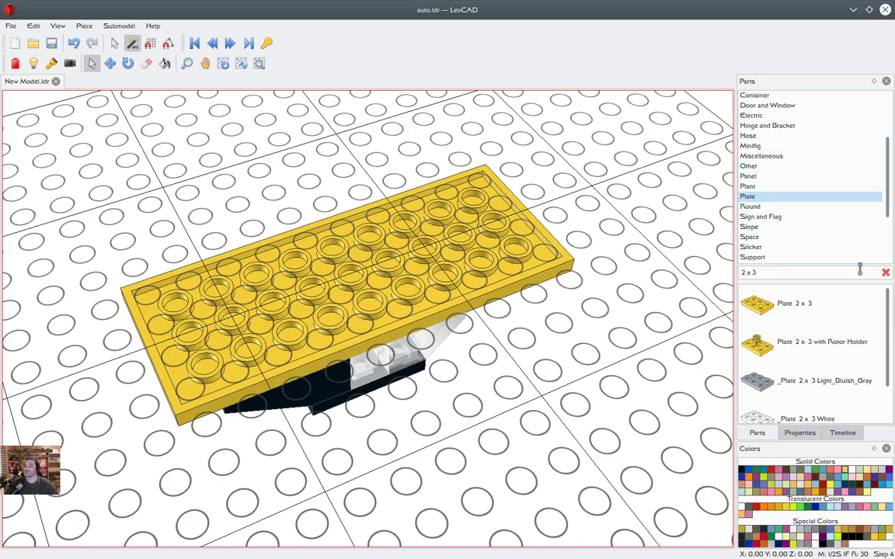
pyautogui.click(885, 273)
pyautogui.scroll(3, 703, 154)
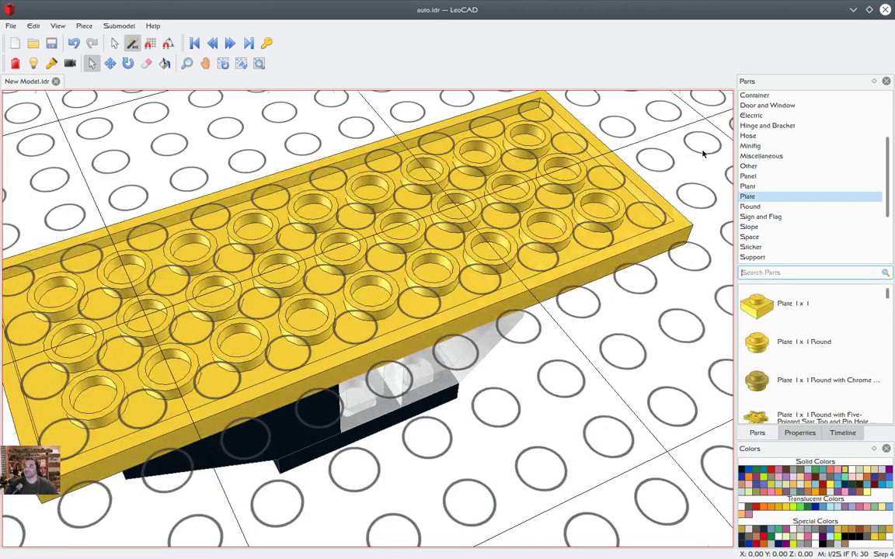
pyautogui.scroll(-3, 703, 155)
pyautogui.scroll(-1, 703, 154)
pyautogui.scroll(3, 765, 146)
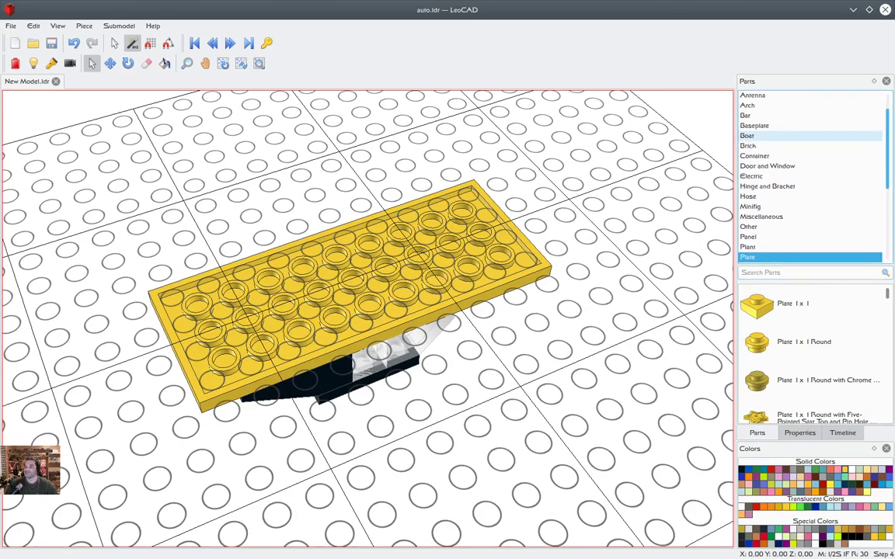
pyautogui.click(761, 146)
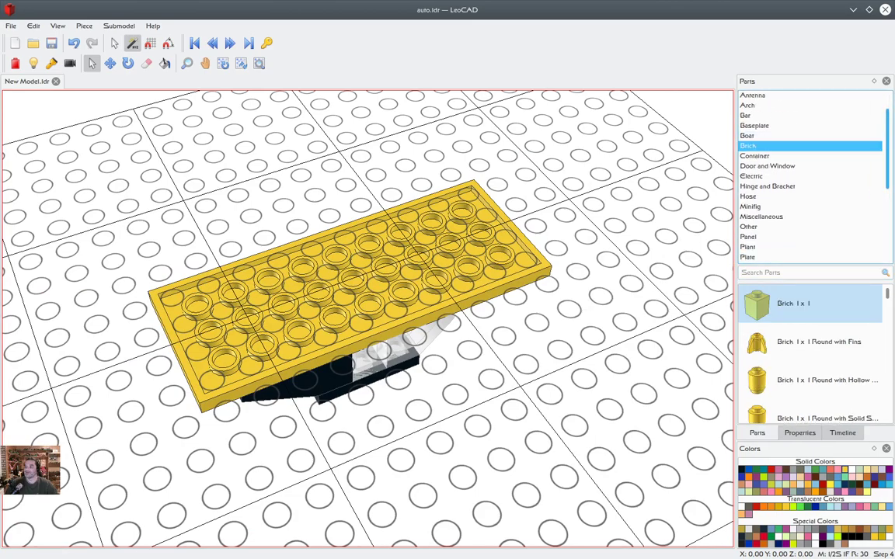
pyautogui.click(768, 273)
pyautogui.write('1 x')
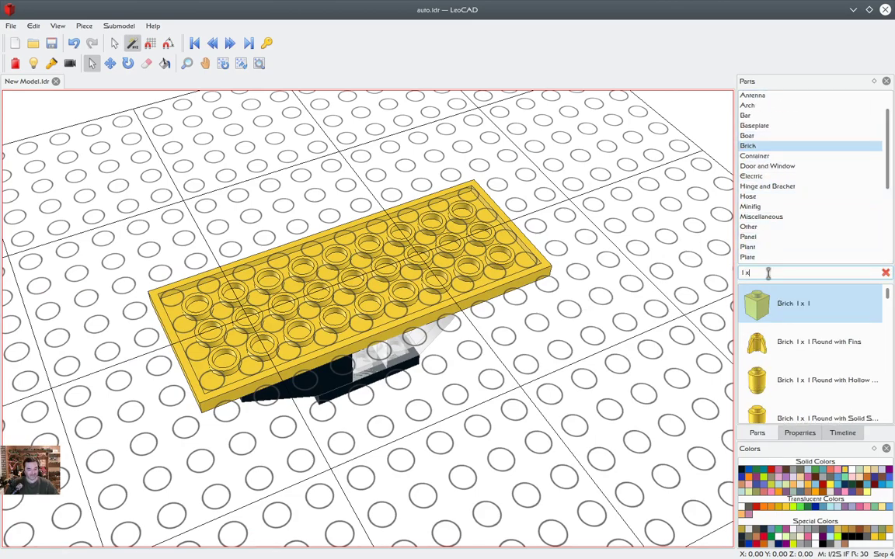
pyautogui.write(' 4')
# Place a yellow Brick 1 x 4 across the far end of the yellow plate's underside
pyautogui.moveTo(776, 304); pyautogui.dragTo(582, 233)
pyautogui.moveTo(617, 267); pyautogui.dragTo(618, 283)
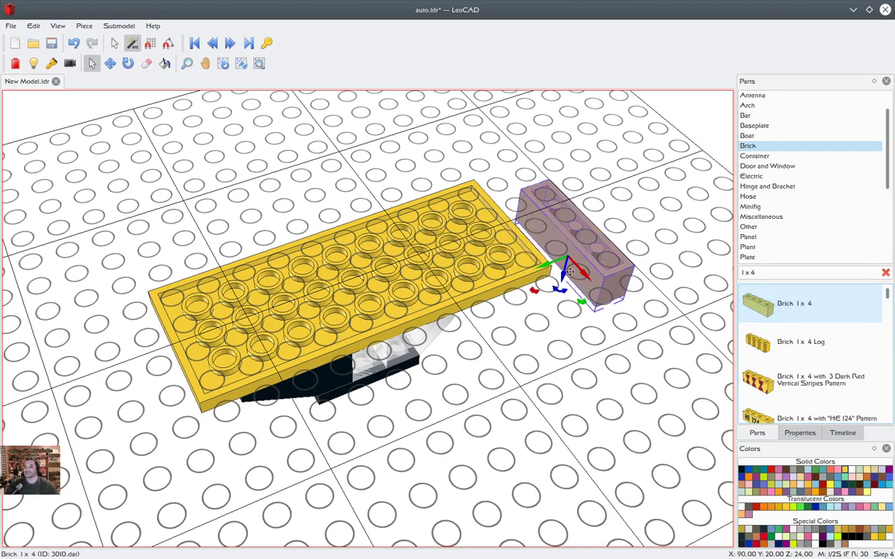
pyautogui.moveTo(493, 237); pyautogui.dragTo(512, 246)
pyautogui.click(567, 306)
pyautogui.moveTo(567, 307)
pyautogui.mouseDown(button='right')
pyautogui.moveTo(549, 284)
pyautogui.moveTo(519, 273)
pyautogui.moveTo(572, 281)
pyautogui.moveTo(559, 300)
pyautogui.mouseUp(button='right')
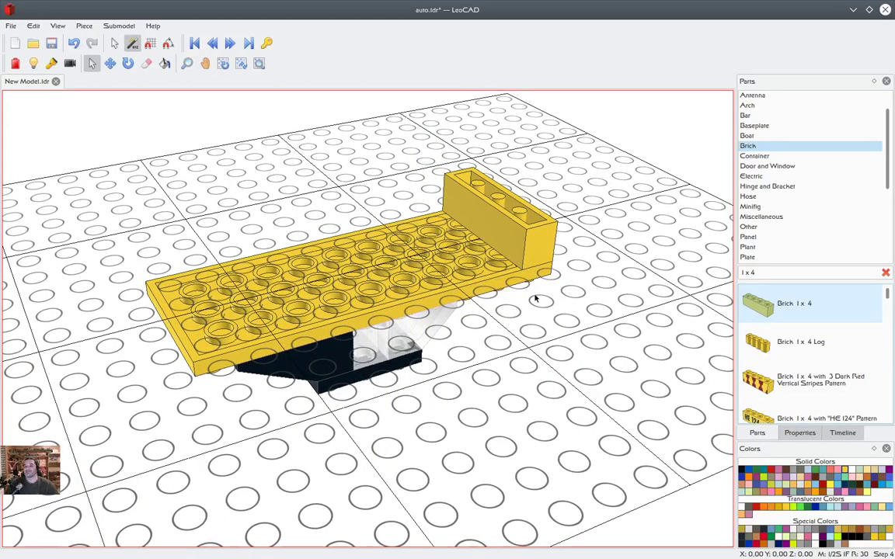
# Select all parts of the model and raise them vertically so the plate's underside clears the grid
pyautogui.click(212, 44)
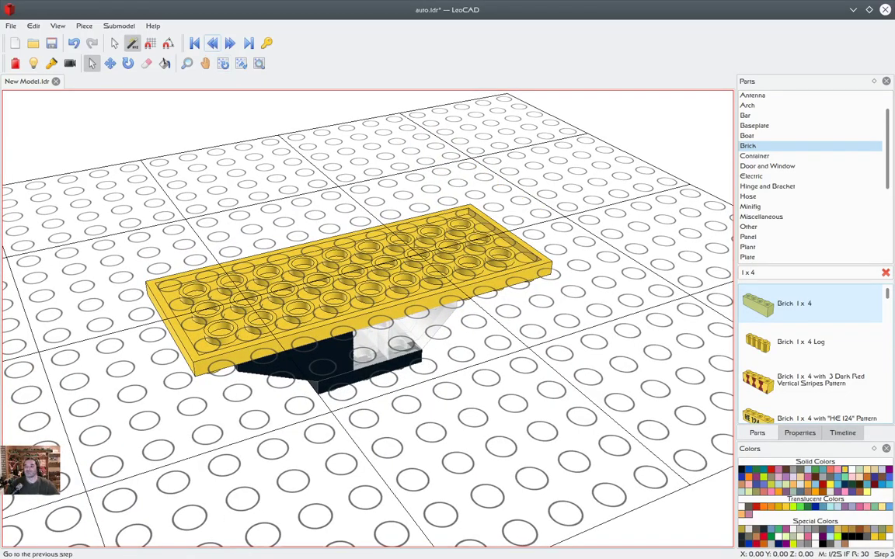
pyautogui.click(230, 43)
pyautogui.moveTo(94, 117); pyautogui.dragTo(633, 380)
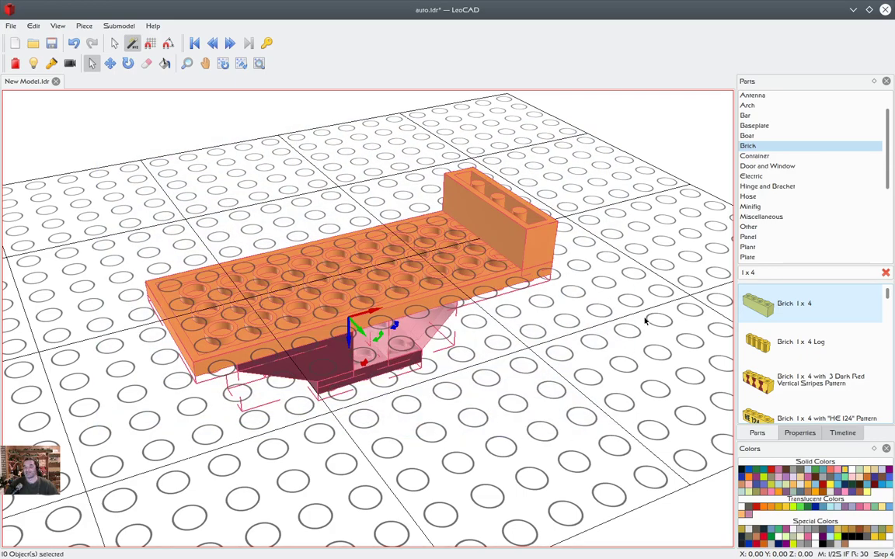
pyautogui.moveTo(349, 326); pyautogui.dragTo(348, 310)
pyautogui.click(432, 396)
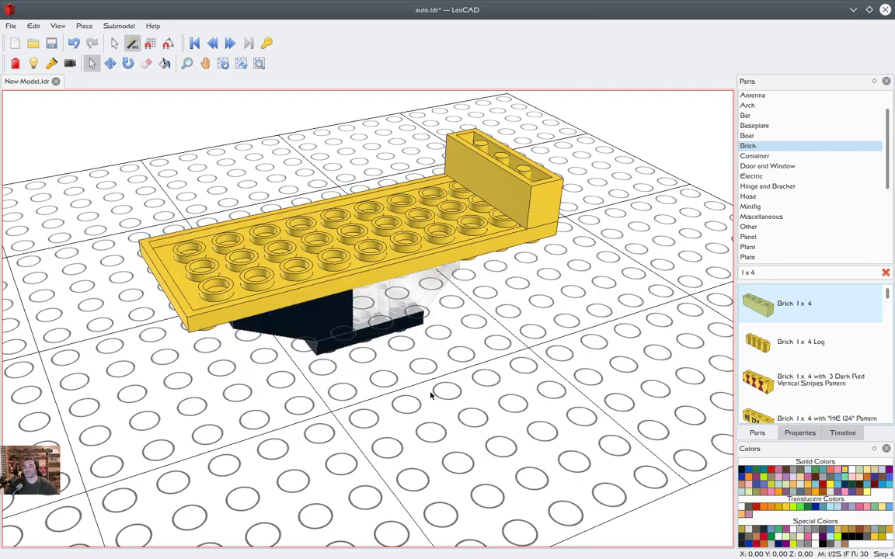
pyautogui.keyDown('alt'); pyautogui.moveTo(471, 389); pyautogui.dragTo(473, 380); pyautogui.keyUp('alt')
pyautogui.moveTo(473, 381); pyautogui.dragTo(332, 387, button='right')
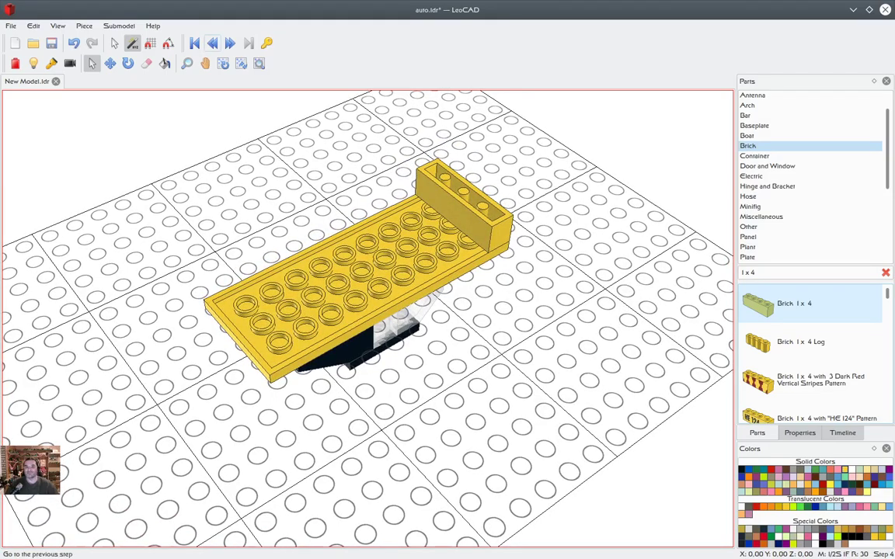
pyautogui.click(212, 43)
pyautogui.click(230, 43)
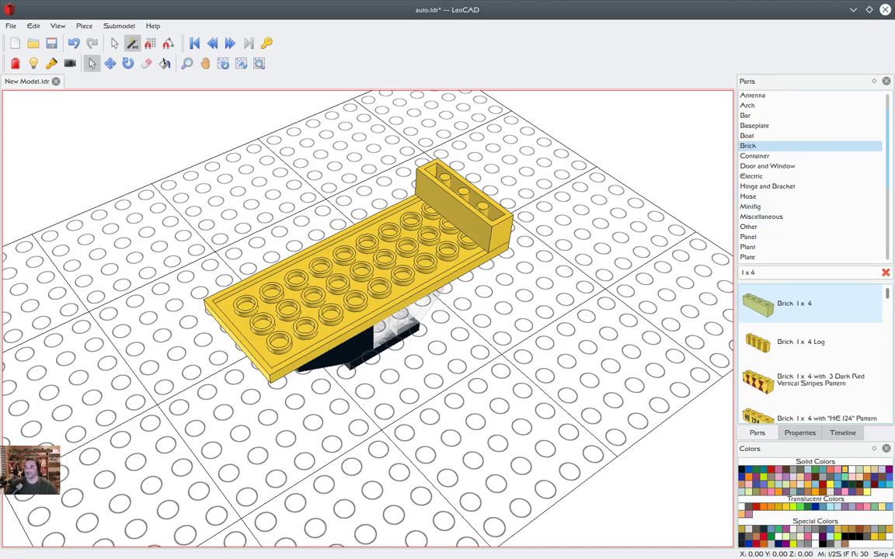
# Search the Vehicle category for "mu" and find the Car Mudguard 2 x 4
pyautogui.scroll(-4, 809, 162)
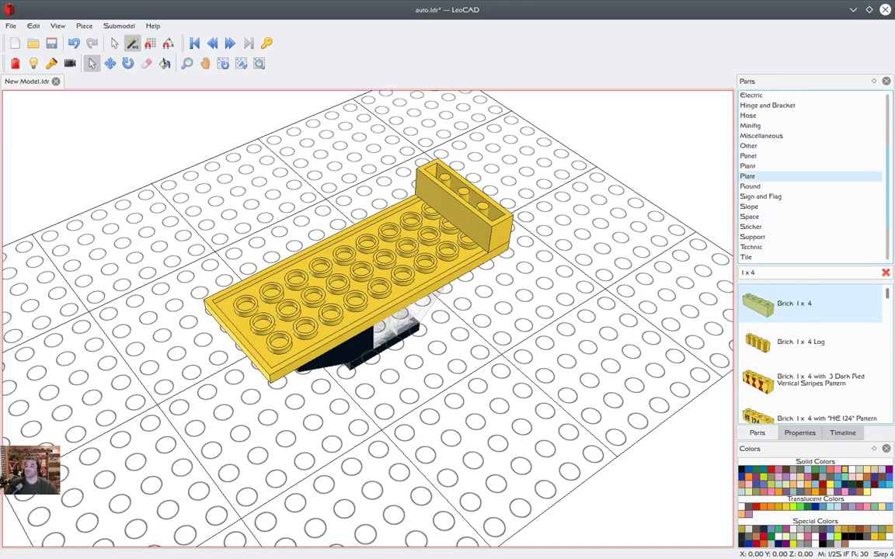
pyautogui.scroll(-4, 812, 175)
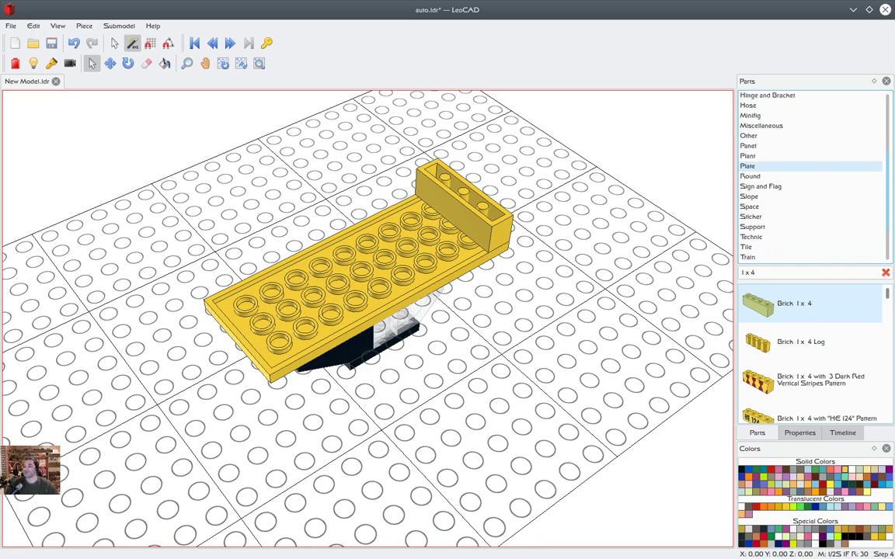
pyautogui.press('Down')
pyautogui.press('Down')
pyautogui.press('Down')
pyautogui.press('Down')
pyautogui.press('Down')
pyautogui.press('Down')
pyautogui.press('Down')
pyautogui.press('Down')
pyautogui.press('Down')
pyautogui.press('Down')
pyautogui.press('Down')
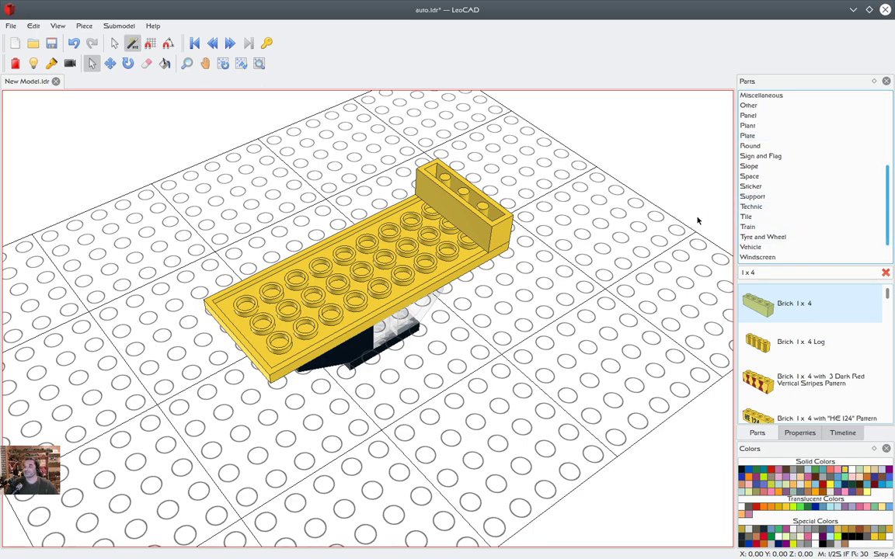
pyautogui.click(777, 247)
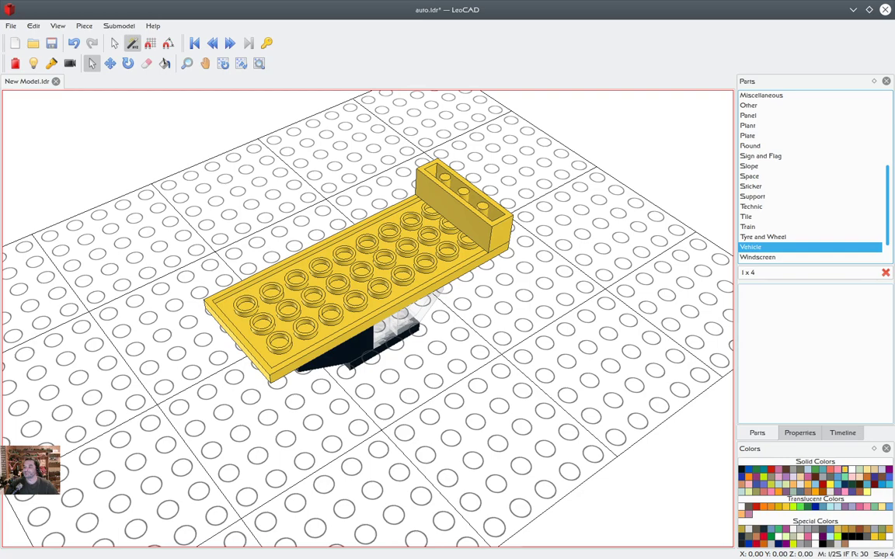
pyautogui.click(886, 273)
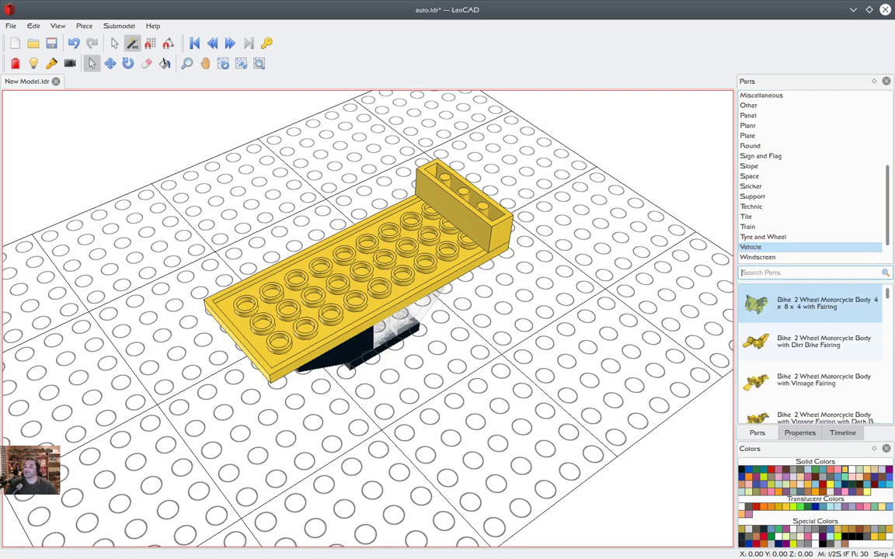
pyautogui.click(782, 272)
pyautogui.write('mu')
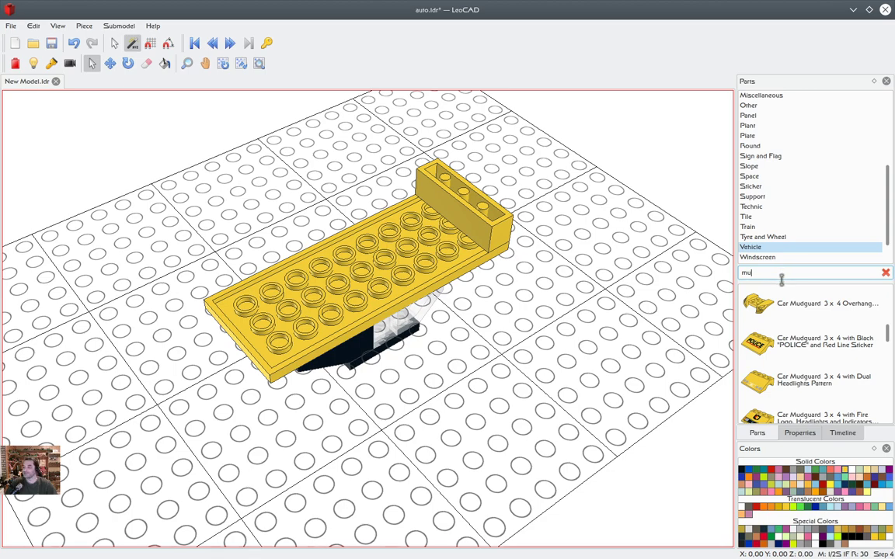
pyautogui.scroll(1, 812, 358)
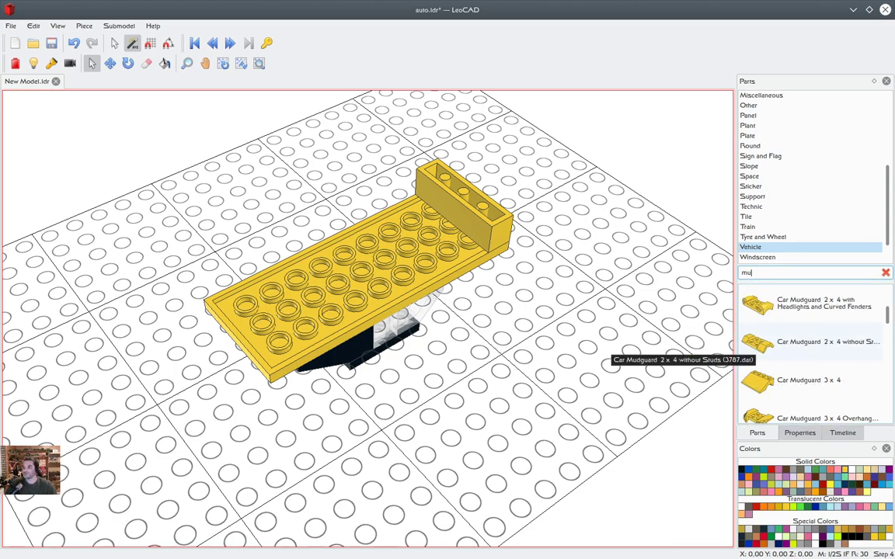
pyautogui.scroll(1, 812, 358)
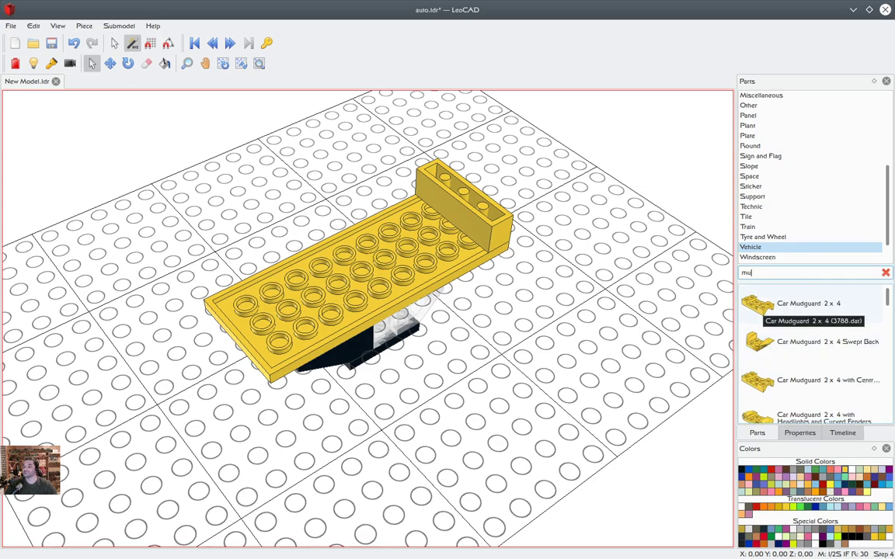
# Place a yellow Car Mudguard 2 x 4 on the plate's underside, directly beside the Brick 1 x 4
pyautogui.moveTo(764, 306); pyautogui.dragTo(415, 243)
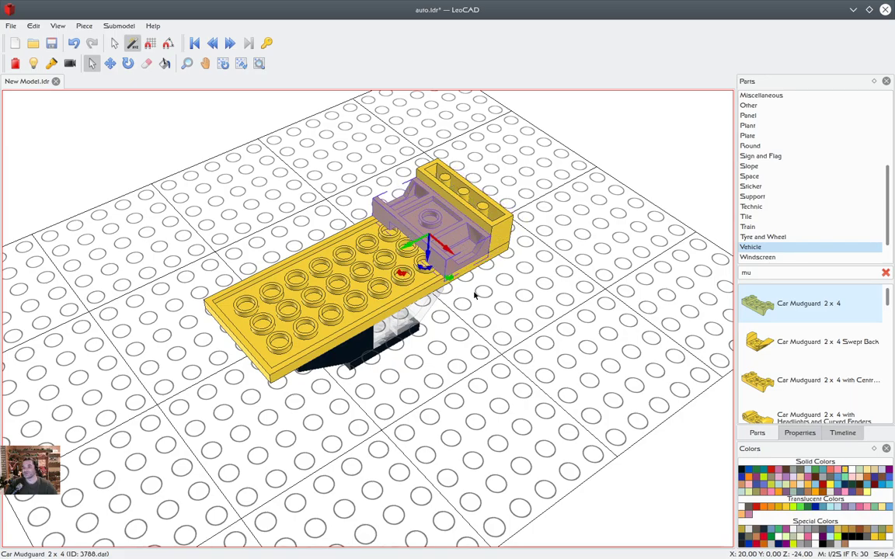
pyautogui.click(486, 306)
pyautogui.keyDown('alt'); pyautogui.moveTo(485, 302); pyautogui.dragTo(456, 269); pyautogui.keyUp('alt')
pyautogui.moveTo(456, 268); pyautogui.dragTo(477, 297, button='right')
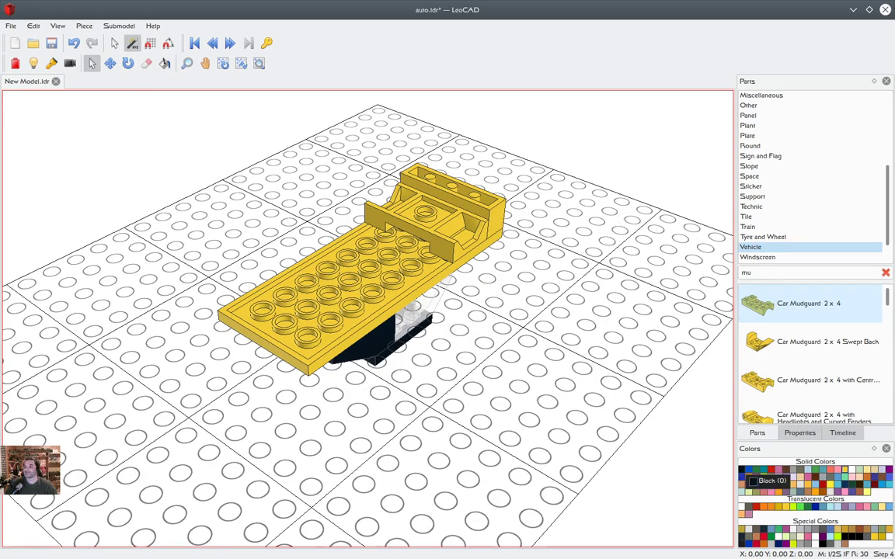
# Set the part color to black and search the Plate category for "2 x 2"
pyautogui.click(742, 470)
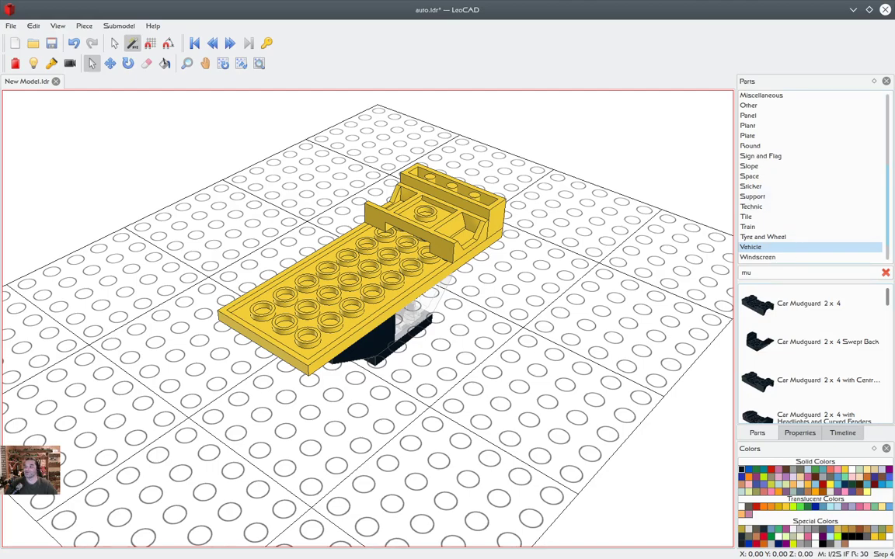
pyautogui.scroll(5, 777, 125)
pyautogui.press('Down')
pyautogui.press('Down')
pyautogui.press('Down')
pyautogui.press('Down')
pyautogui.press('Down')
pyautogui.press('Down')
pyautogui.press('Down')
pyautogui.press('Down')
pyautogui.press('Down')
pyautogui.press('Down')
pyautogui.press('Down')
pyautogui.press('Down')
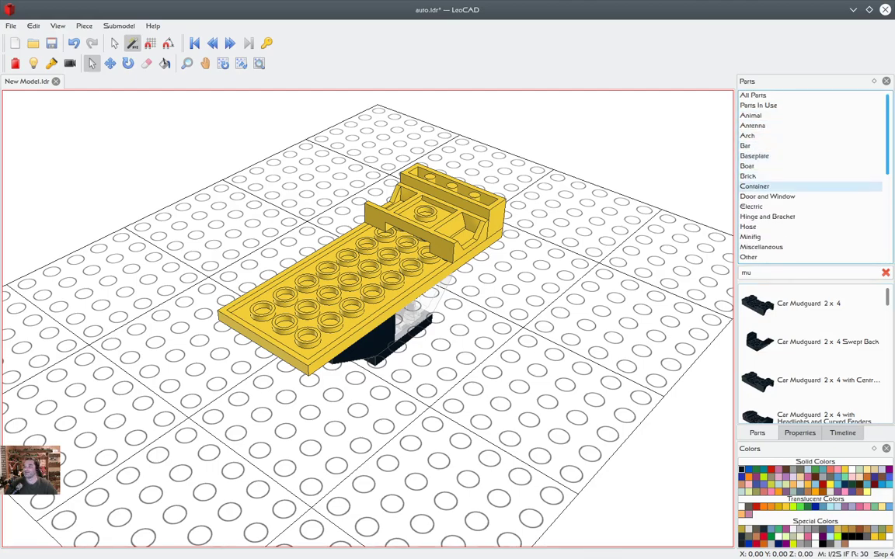
pyautogui.moveTo(762, 274); pyautogui.dragTo(731, 276)
pyautogui.write('2 x 2')
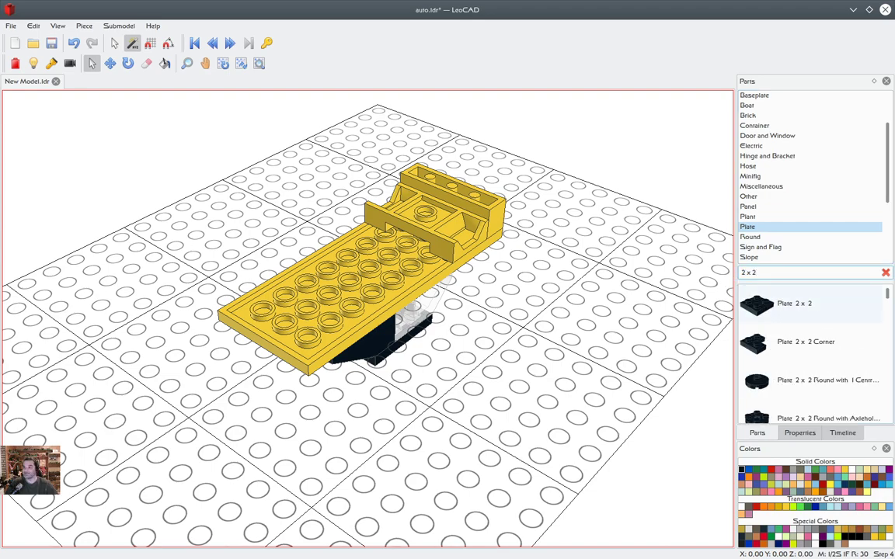
pyautogui.press('Return')
# Place a black Plate 2 x 2 centered on the yellow mudguard, raising it onto the mudguard's outer face
pyautogui.moveTo(725, 293); pyautogui.dragTo(431, 230)
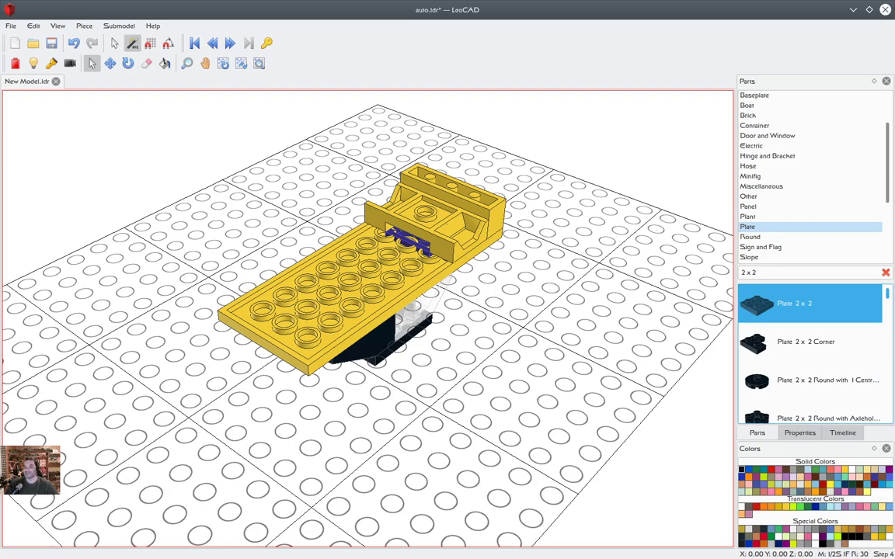
pyautogui.click(409, 242)
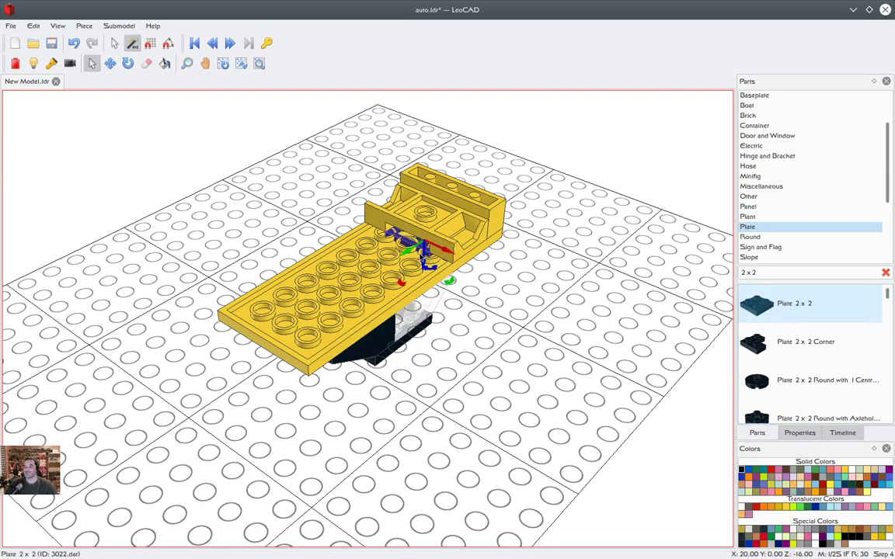
pyautogui.moveTo(422, 254); pyautogui.dragTo(422, 223)
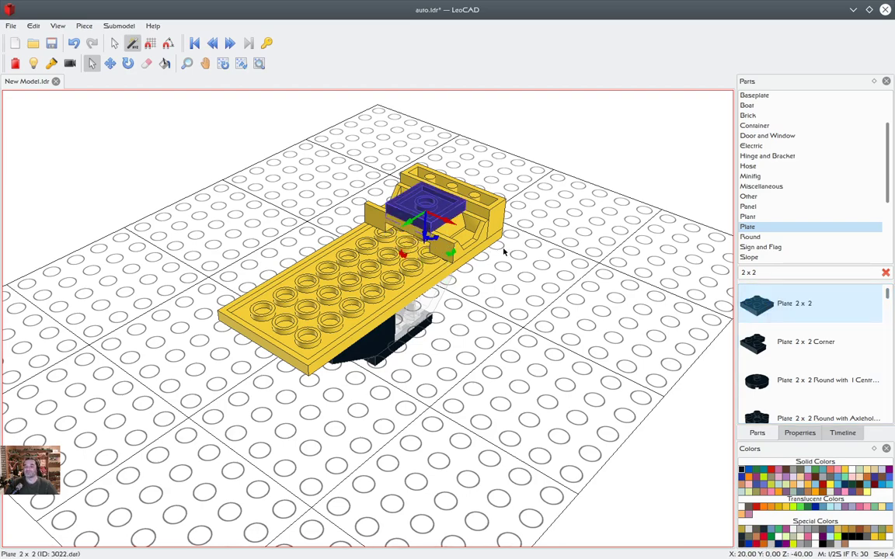
pyautogui.click(519, 253)
pyautogui.moveTo(498, 261); pyautogui.dragTo(495, 266, button='right')
# Review building steps 3 and 4 and advance to step 5
pyautogui.click(212, 43)
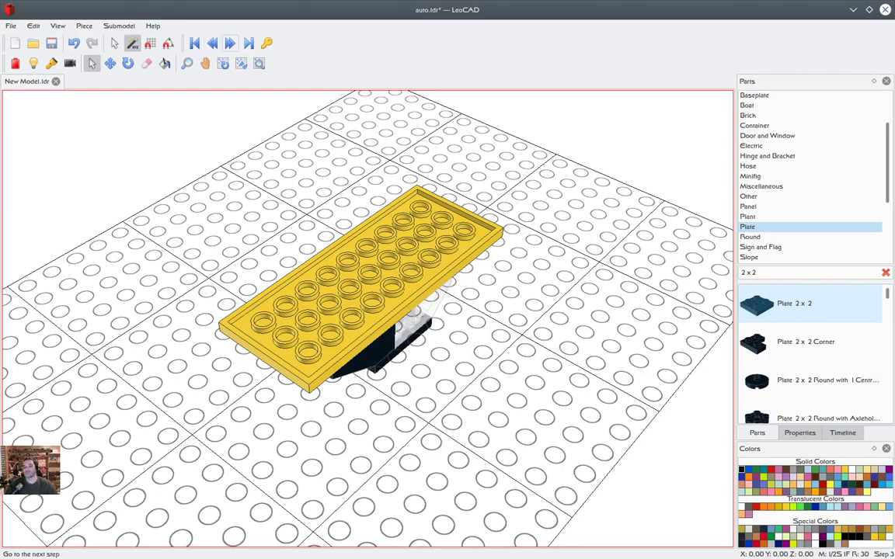
pyautogui.click(229, 44)
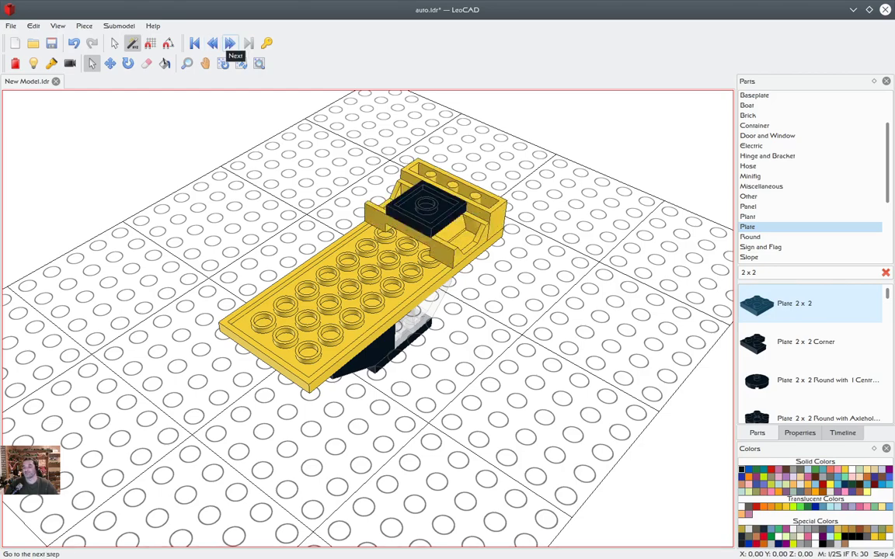
pyautogui.click(230, 43)
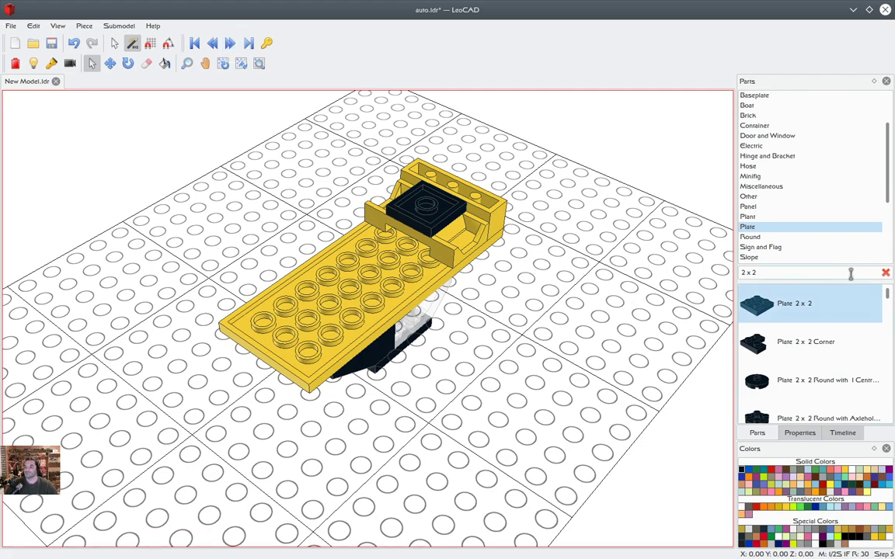
# Set the part color to yellow and search the Brick category for "2 x 3"
pyautogui.click(886, 273)
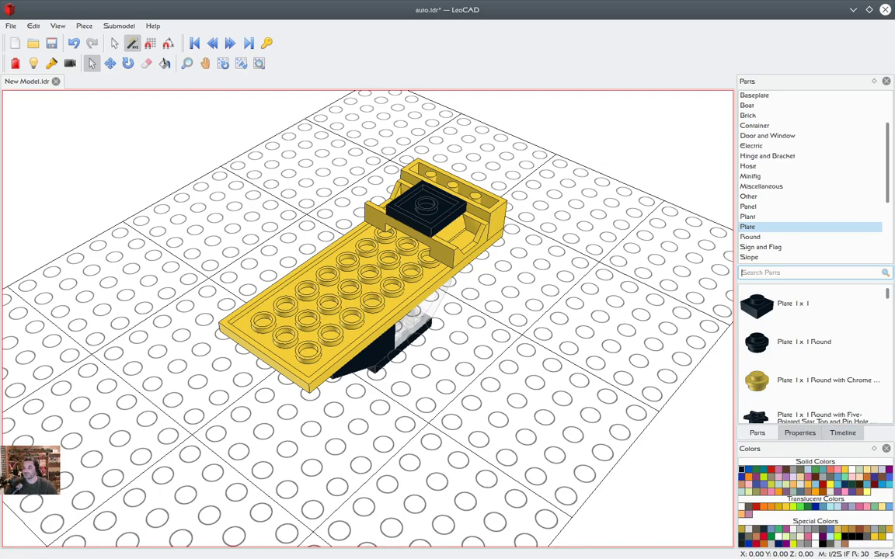
pyautogui.click(845, 469)
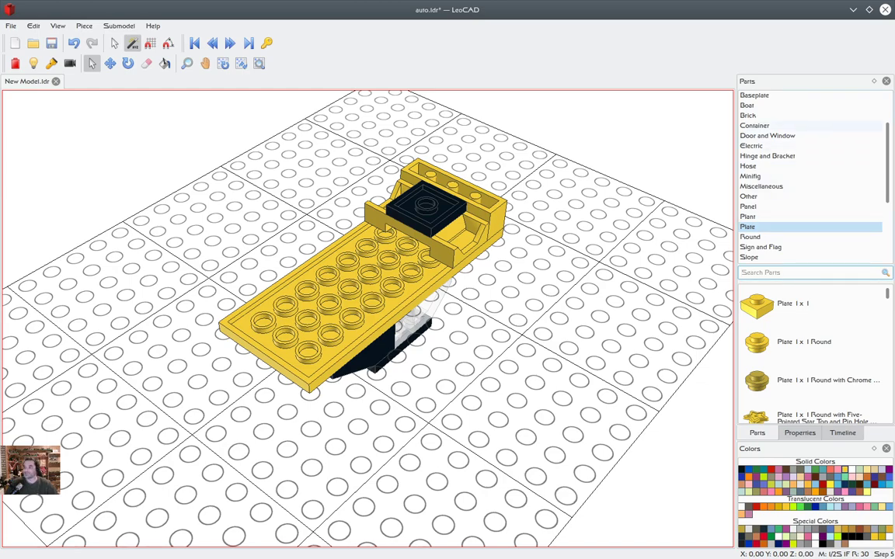
pyautogui.click(749, 115)
pyautogui.scroll(-2, 809, 303)
pyautogui.scroll(-5, 812, 358)
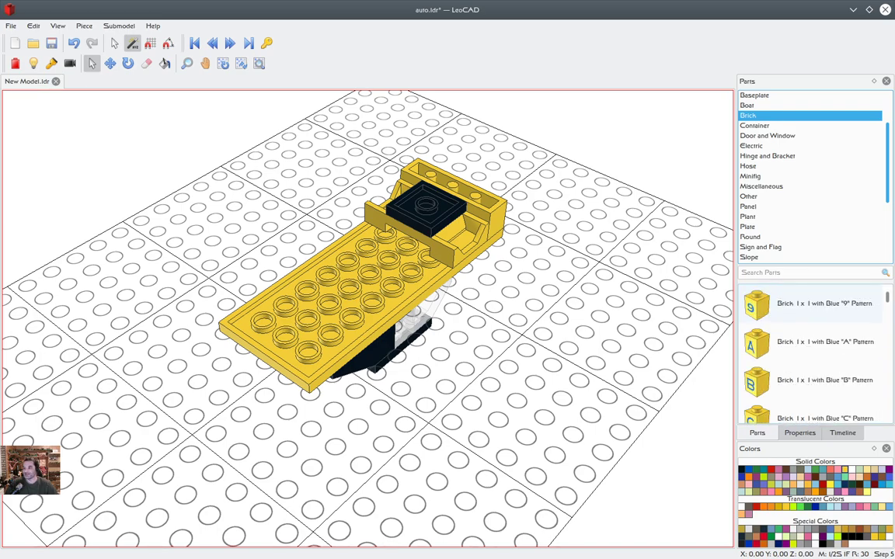
pyautogui.click(783, 272)
pyautogui.write('2 x 3')
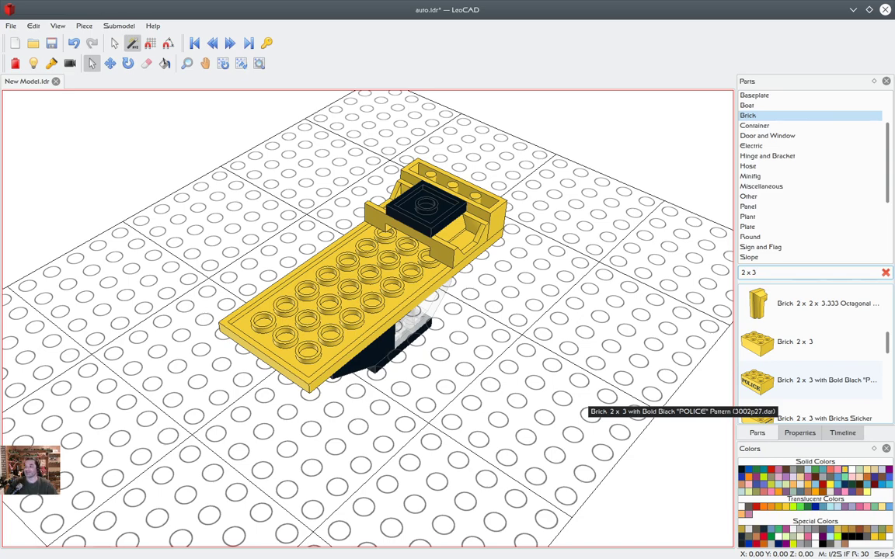
# Place a yellow Brick 2 x 3 lengthwise on the 4 x 10 plate, directly beside the mudguard along one long edge
pyautogui.click(769, 345)
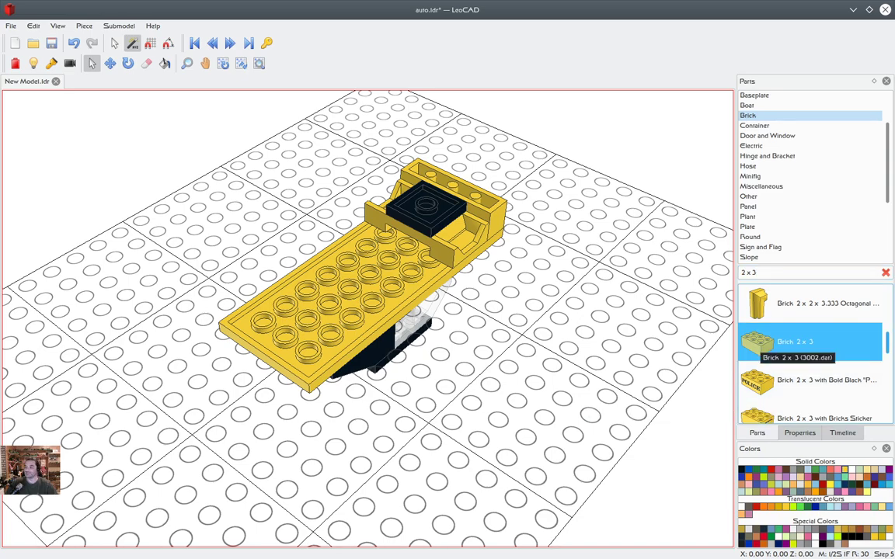
pyautogui.moveTo(769, 344); pyautogui.dragTo(423, 232)
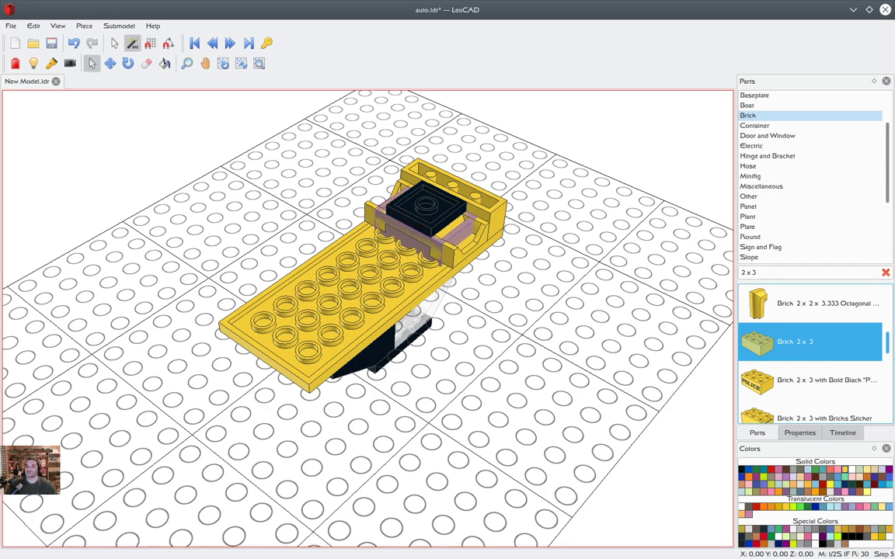
pyautogui.moveTo(426, 229); pyautogui.dragTo(426, 229)
pyautogui.moveTo(428, 282); pyautogui.dragTo(340, 237)
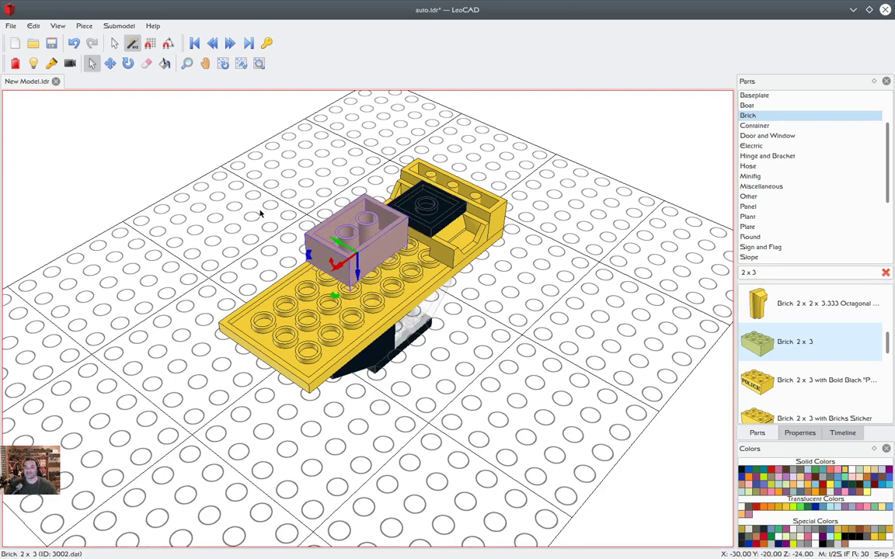
pyautogui.click(258, 213)
# Copy the yellow 2 x 3 brick and place the duplicate alongside it to span the plate's width
pyautogui.click(354, 225)
pyautogui.hotkey('ctrl', 'c')
pyautogui.hotkey('ctrl', 'v')
pyautogui.moveTo(338, 244); pyautogui.dragTo(382, 277)
pyautogui.click(481, 323)
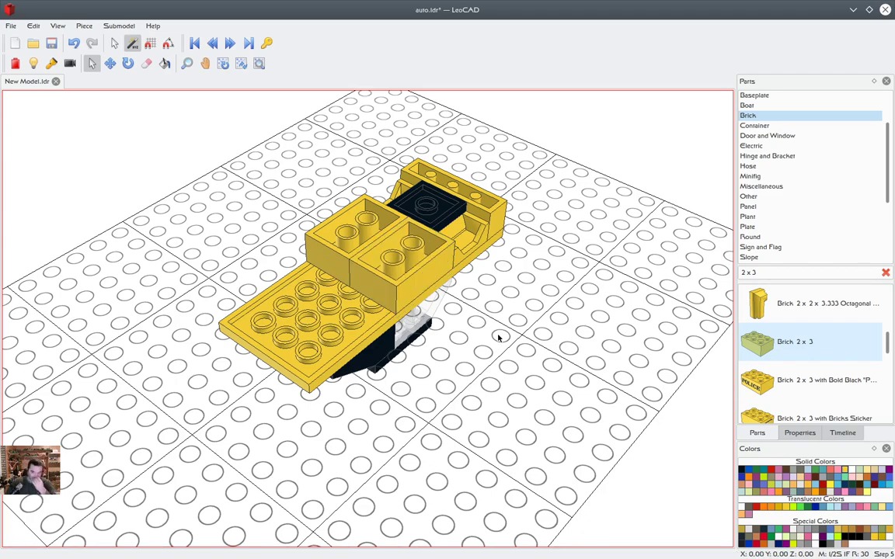
pyautogui.moveTo(498, 336)
pyautogui.mouseDown(button='right')
pyautogui.moveTo(485, 336)
pyautogui.moveTo(496, 336)
pyautogui.mouseUp(button='right')
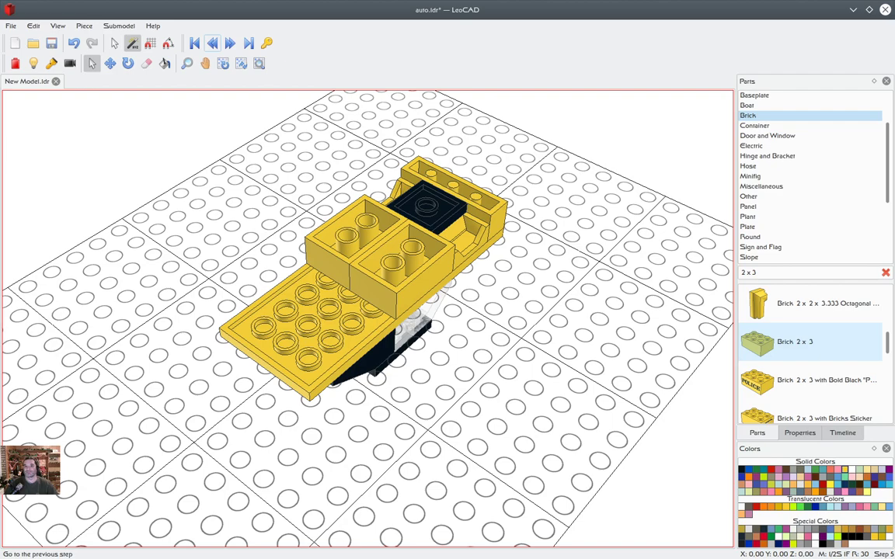
# Review building step 4, return to step 5 and advance to step 6
pyautogui.click(213, 43)
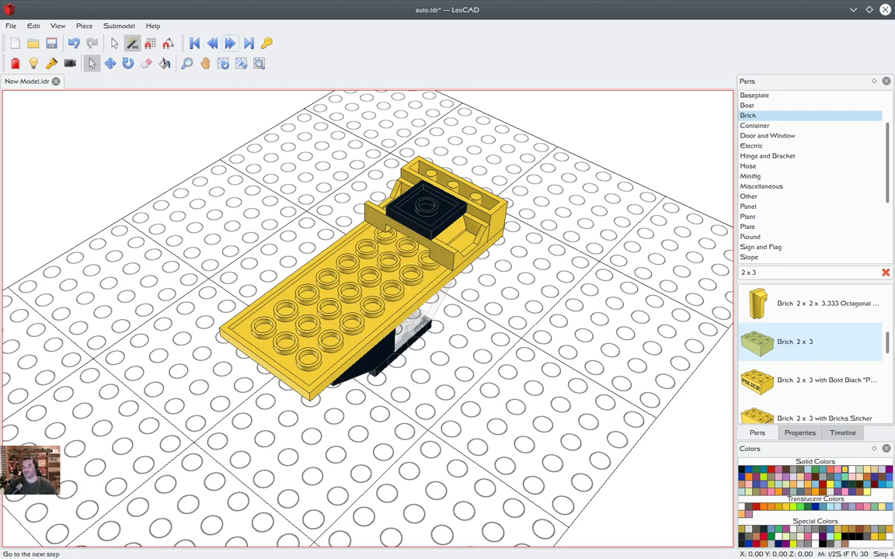
pyautogui.click(230, 43)
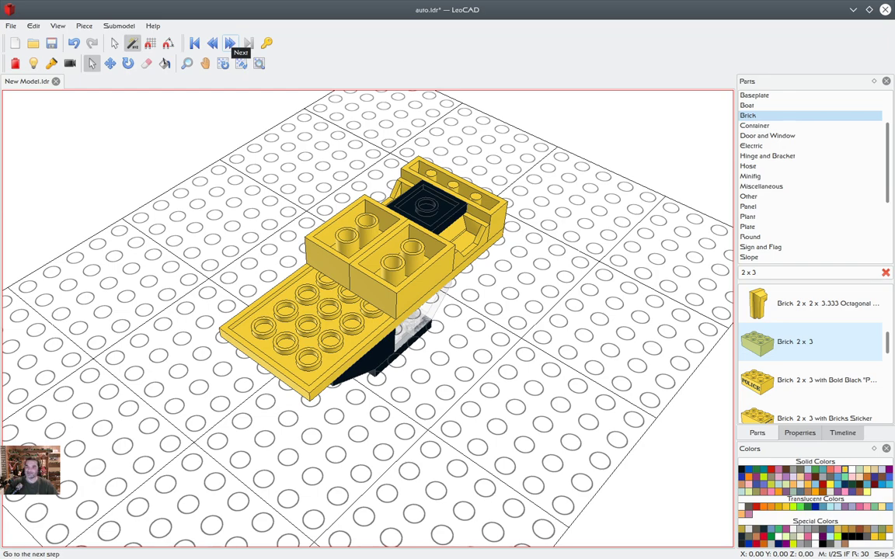
pyautogui.click(230, 44)
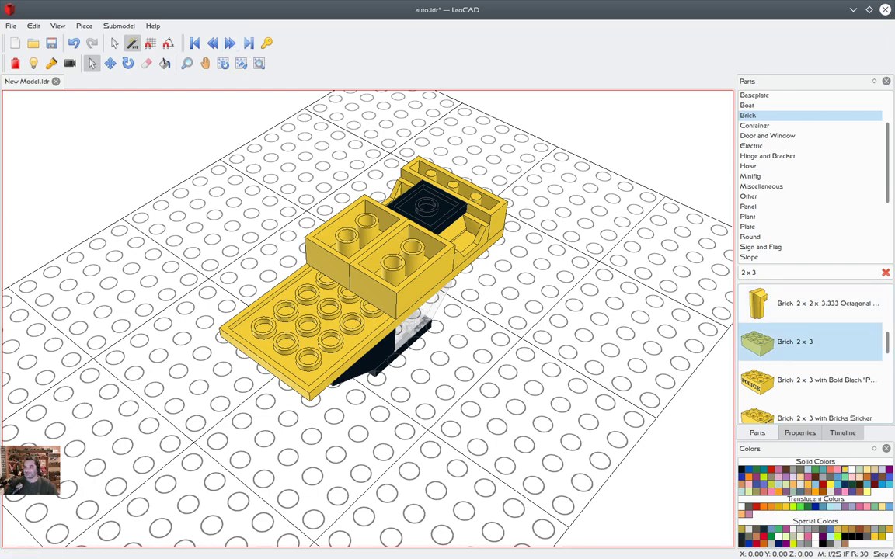
# Clear the part search and search the Vehicle category for "mud"
pyautogui.click(886, 273)
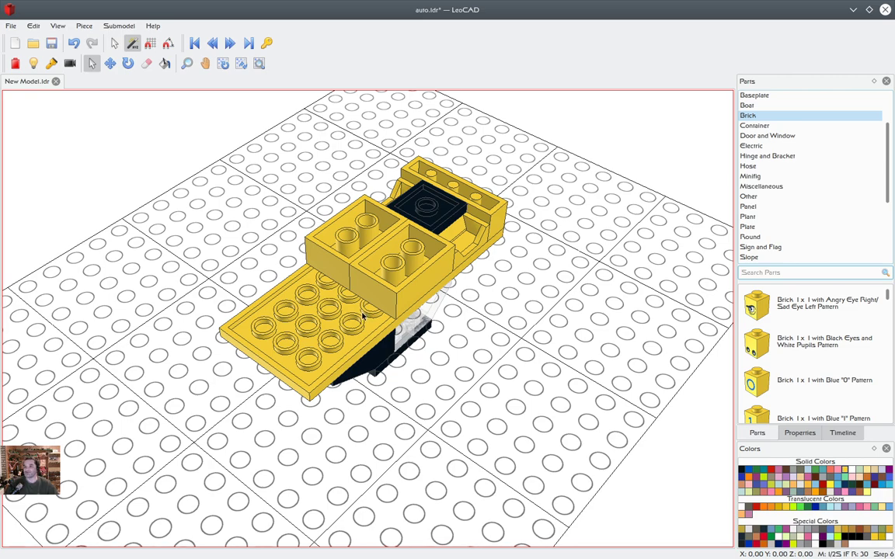
pyautogui.click(783, 272)
pyautogui.scroll(-1, 777, 236)
pyautogui.scroll(-3, 776, 236)
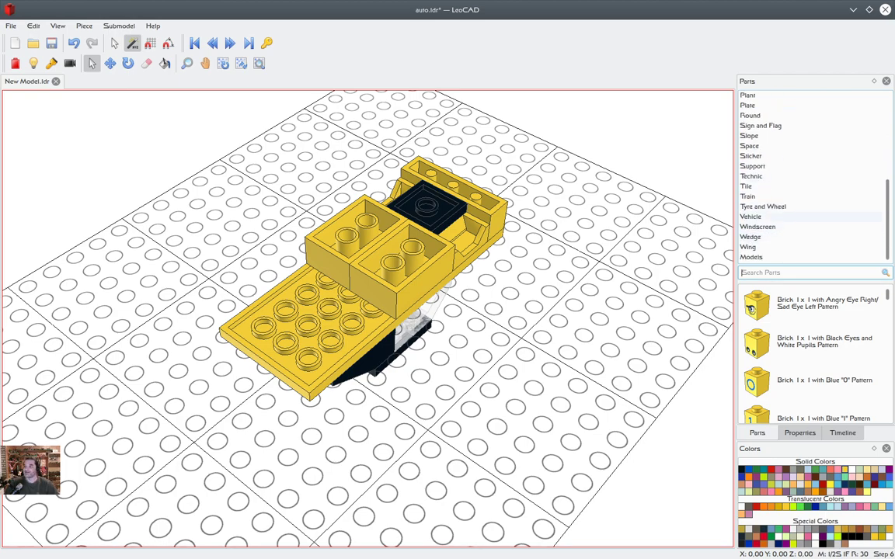
pyautogui.click(777, 216)
pyautogui.click(774, 272)
pyautogui.write('m')
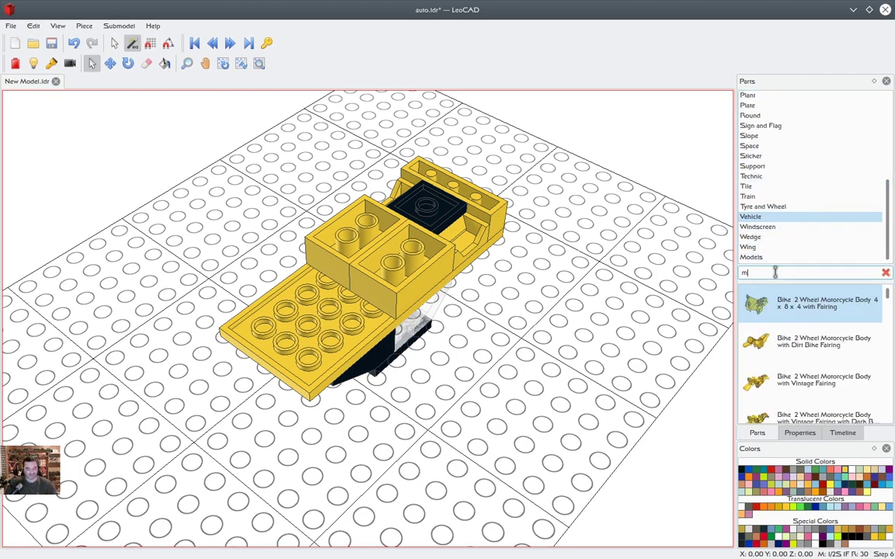
pyautogui.write('ud')
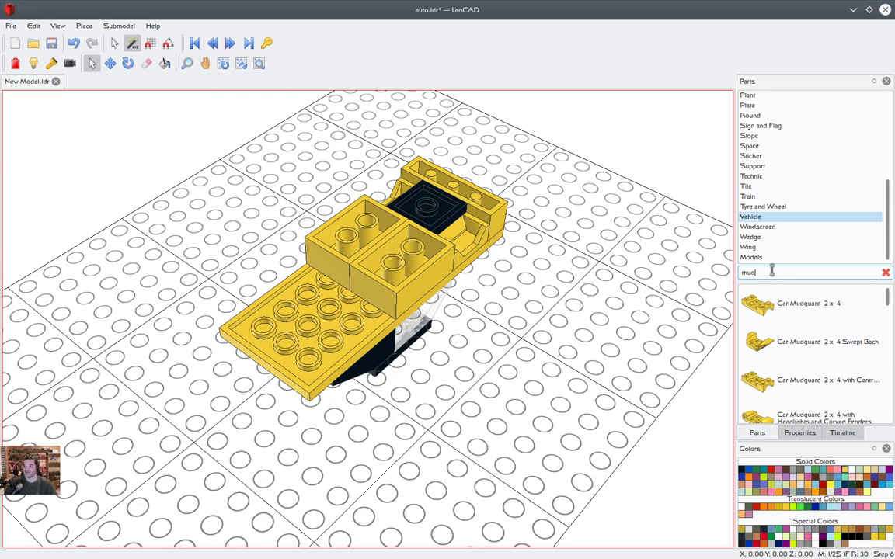
# Select the mudguard already in the model to identify its part number and search the parts for "3788"
pyautogui.click(786, 304)
pyautogui.moveTo(808, 304); pyautogui.dragTo(425, 233)
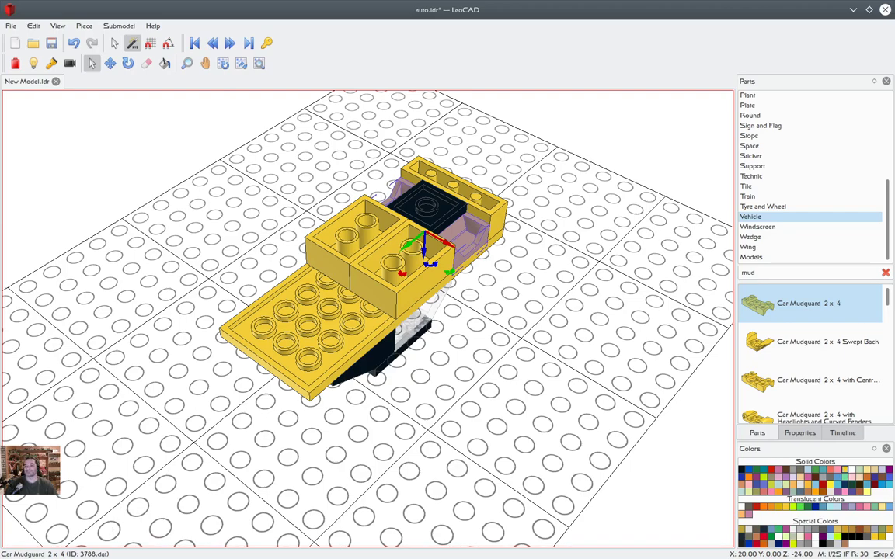
pyautogui.moveTo(764, 273); pyautogui.dragTo(686, 285)
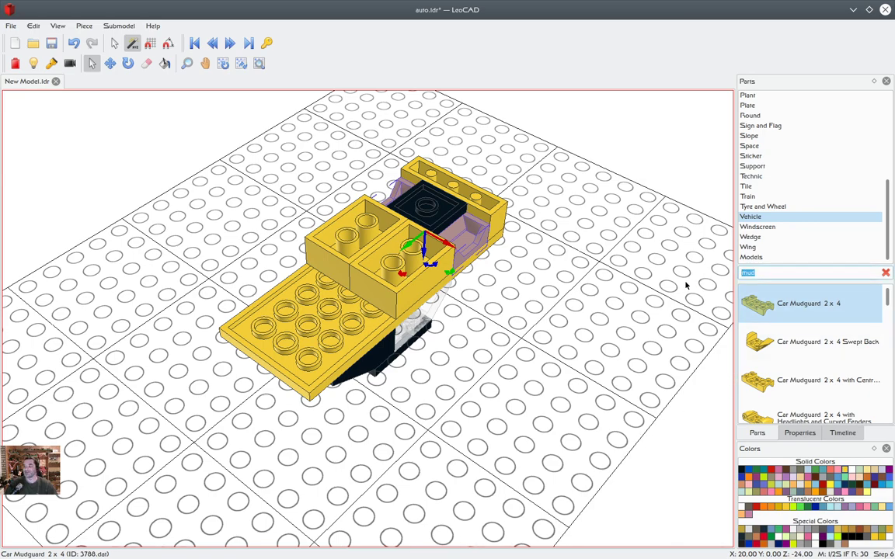
pyautogui.write('3788')
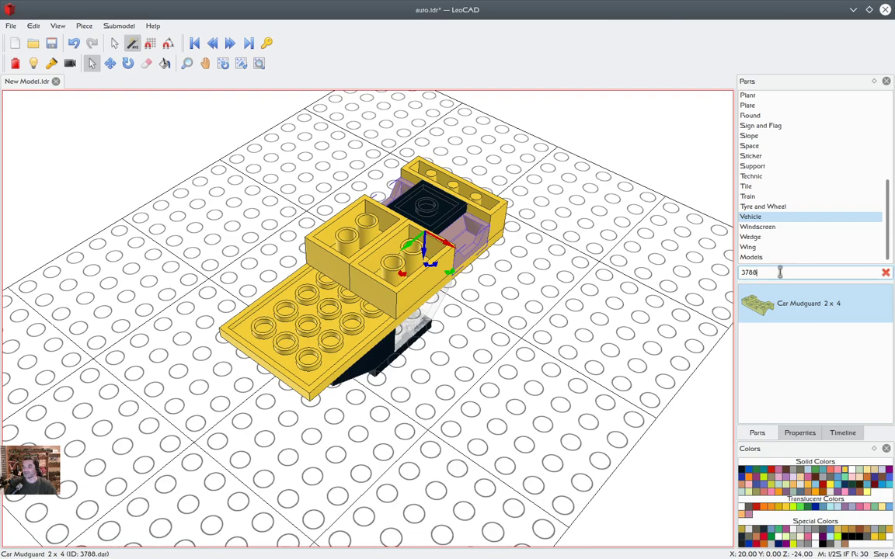
# Place a yellow Car Mudguard 2 x 4 against the free end of the 2 x 3 bricks and compare with the previous building step
pyautogui.moveTo(761, 305); pyautogui.dragTo(368, 309)
pyautogui.moveTo(395, 253); pyautogui.dragTo(394, 253)
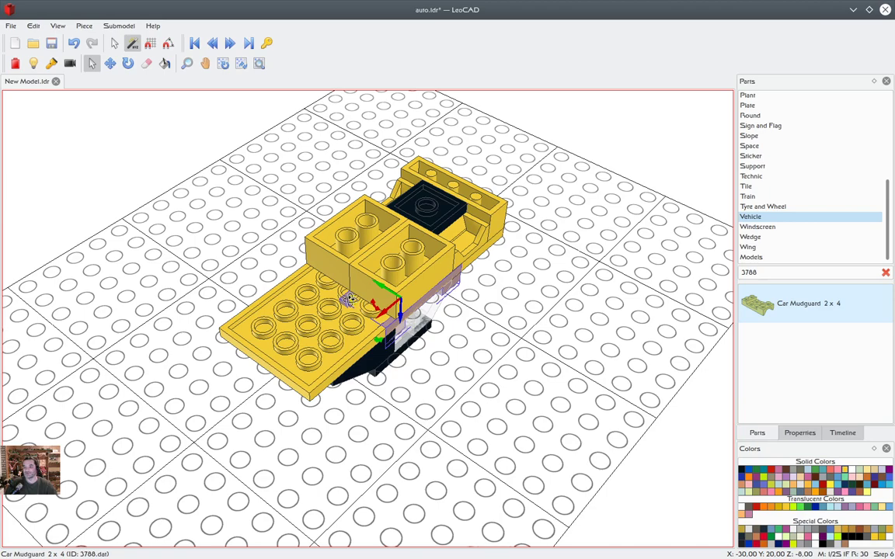
pyautogui.moveTo(350, 299); pyautogui.dragTo(312, 296)
pyautogui.click(487, 322)
pyautogui.moveTo(498, 333)
pyautogui.mouseDown(button='right')
pyautogui.moveTo(473, 317)
pyautogui.moveTo(504, 310)
pyautogui.moveTo(513, 286)
pyautogui.moveTo(506, 325)
pyautogui.moveTo(496, 325)
pyautogui.mouseUp(button='right')
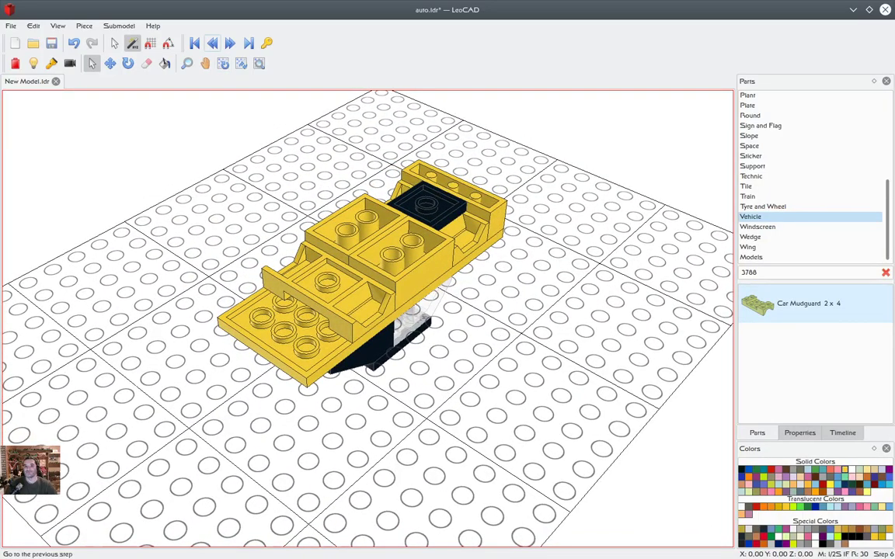
pyautogui.click(212, 43)
pyautogui.click(230, 43)
# Set the part color to black and search the Plate category for "2 x 2"
pyautogui.click(886, 272)
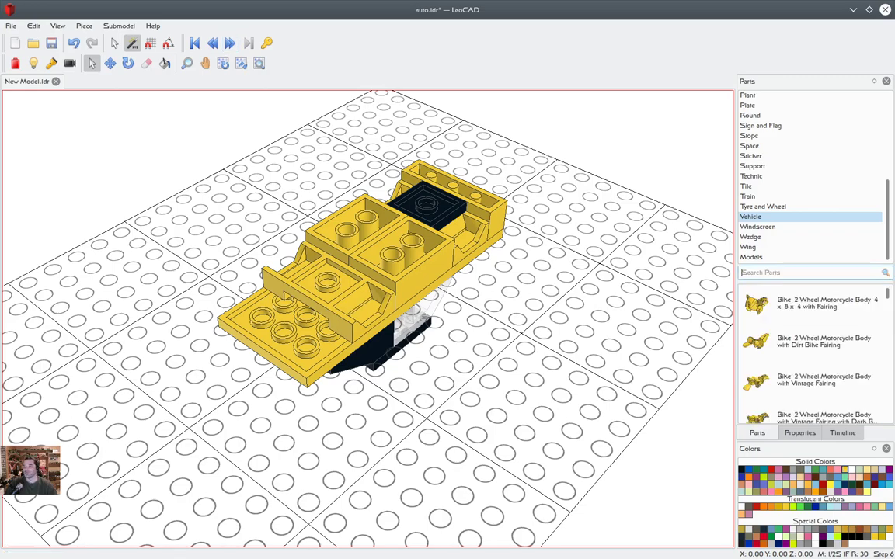
pyautogui.click(742, 469)
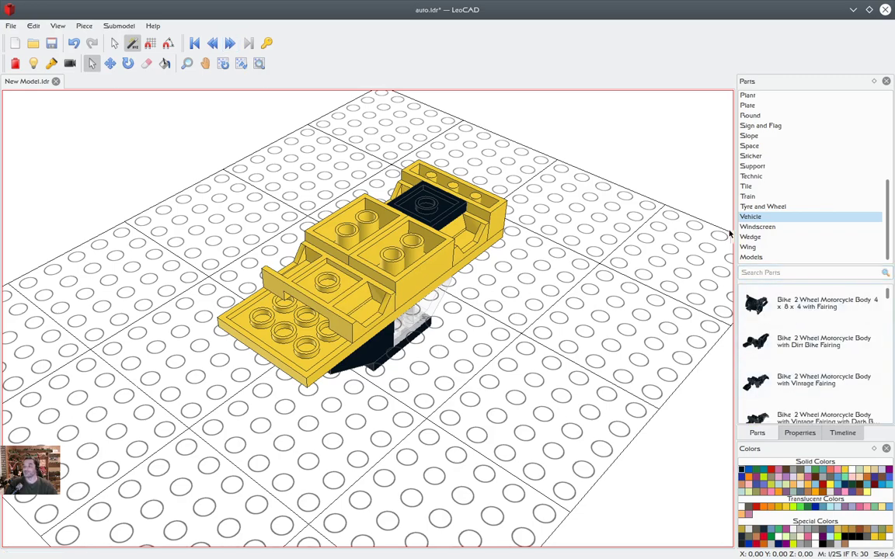
pyautogui.click(748, 105)
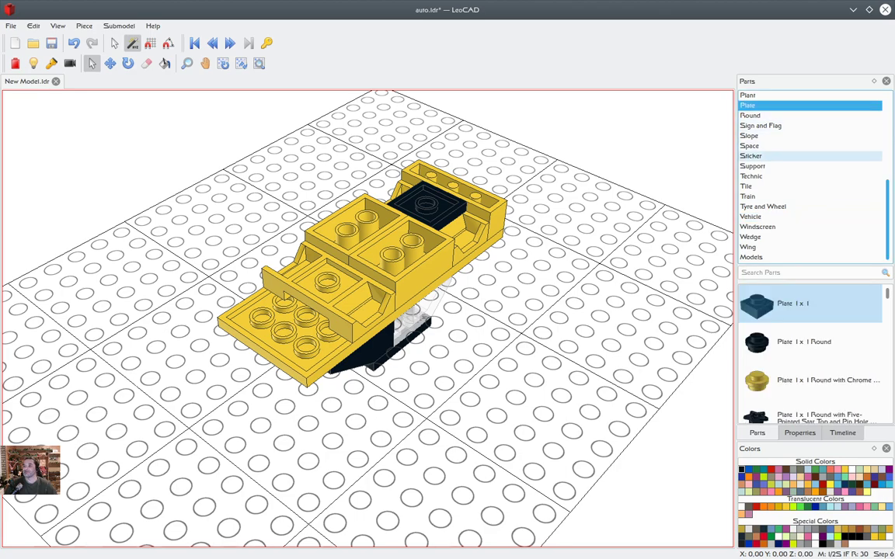
pyautogui.click(776, 274)
pyautogui.write('2 x 2')
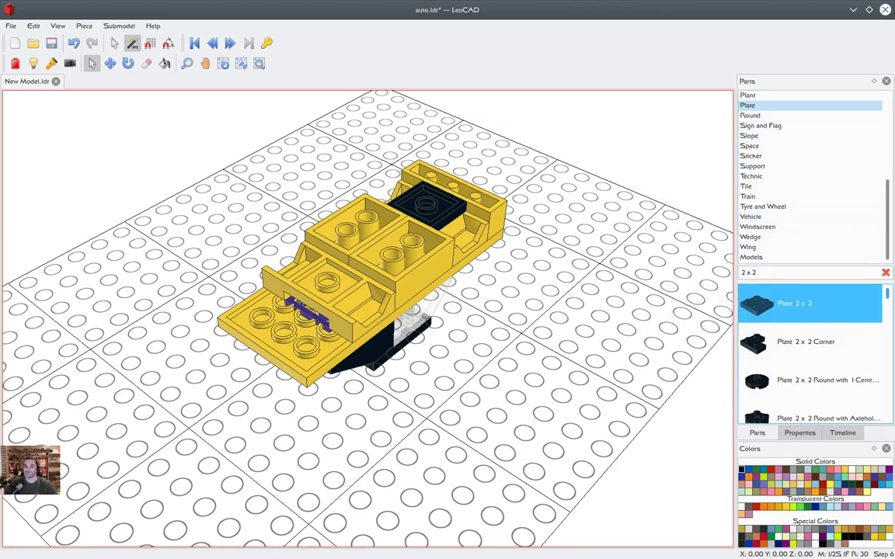
# Place a black Plate 2 x 2 centered on the second mudguard, raising it onto the mudguard's outer face
pyautogui.moveTo(310, 315); pyautogui.dragTo(310, 310)
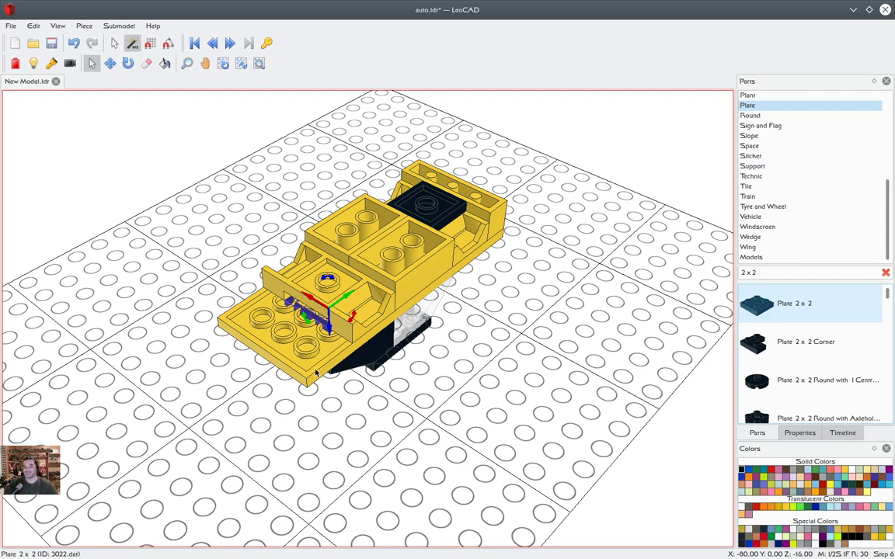
pyautogui.moveTo(329, 326); pyautogui.dragTo(329, 297)
pyautogui.click(494, 321)
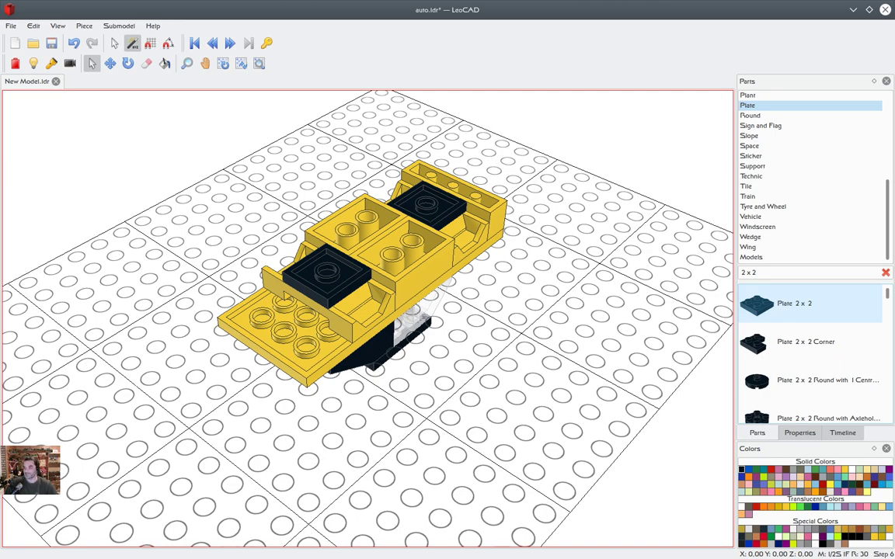
# Set the part color to yellow and search the Brick category for "2 x 4"
pyautogui.click(845, 469)
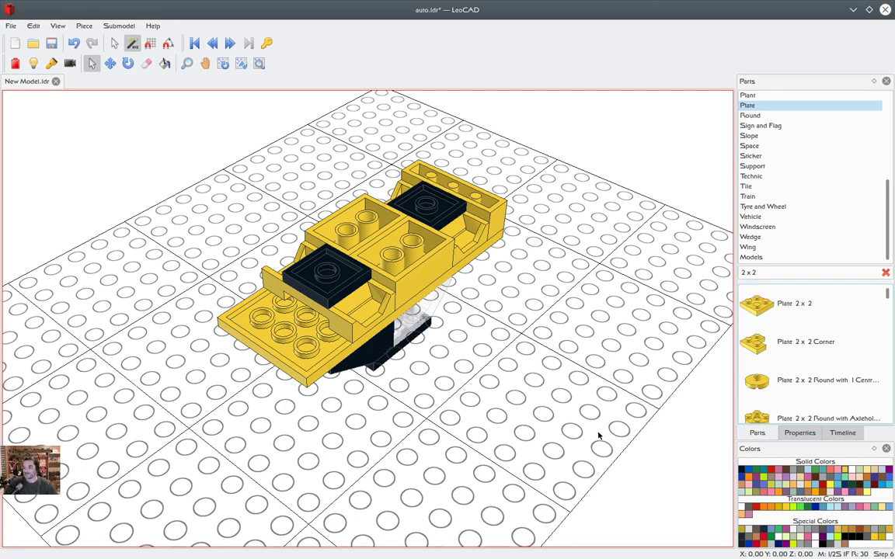
pyautogui.tripleClick(765, 273)
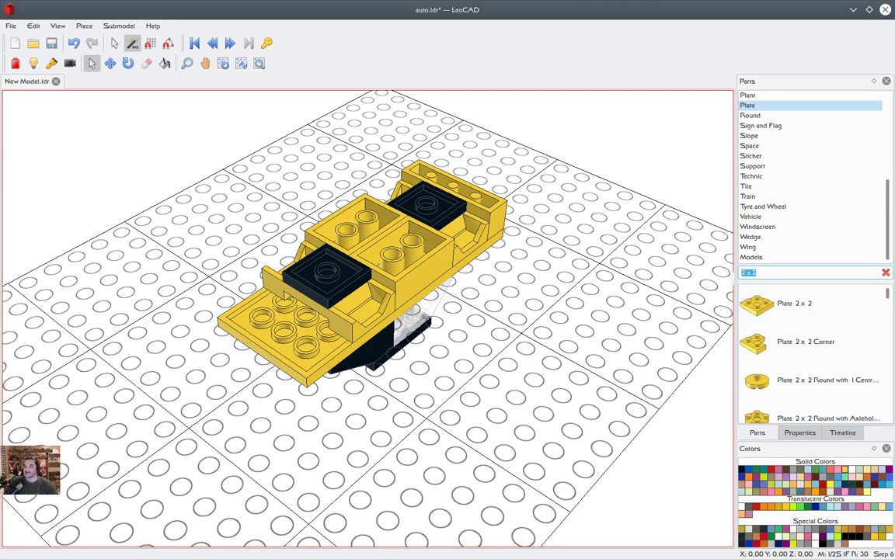
pyautogui.press('BackSpace')
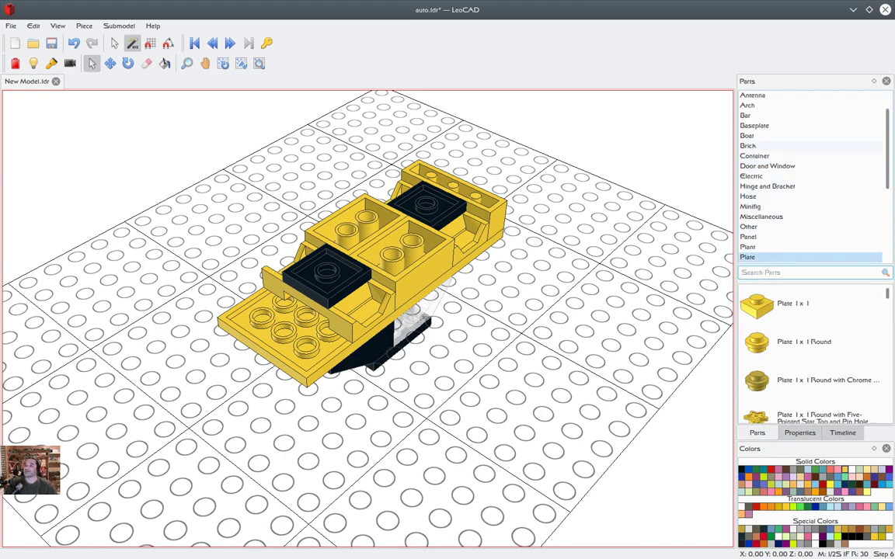
pyautogui.click(748, 146)
pyautogui.scroll(-2, 807, 305)
pyautogui.scroll(-10, 812, 357)
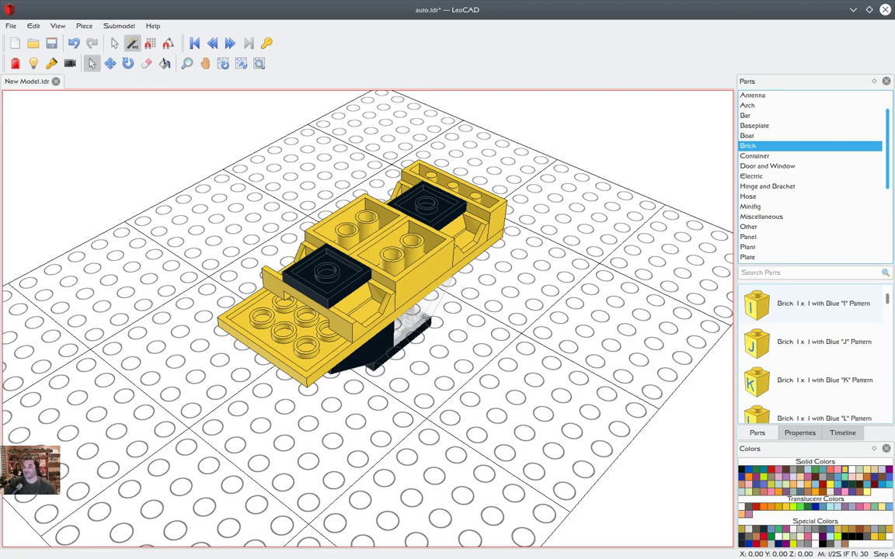
pyautogui.click(771, 272)
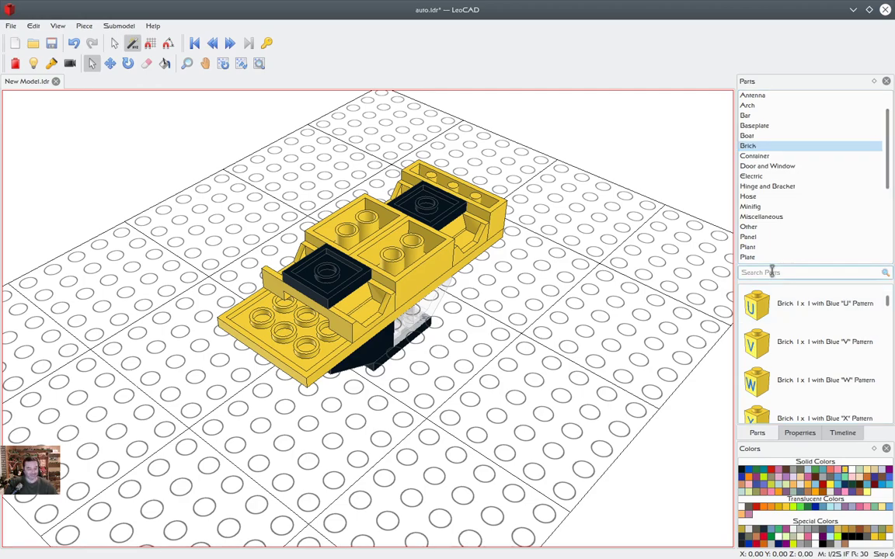
pyautogui.write('2 x 4')
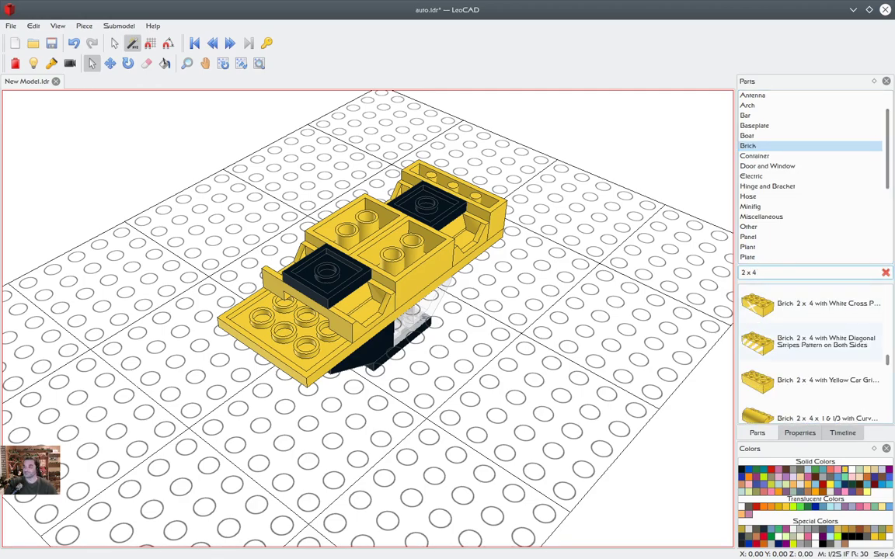
# Try out the Brick 2 x 4 with yellow car grille pattern on the empty grid and delete it
pyautogui.click(808, 380)
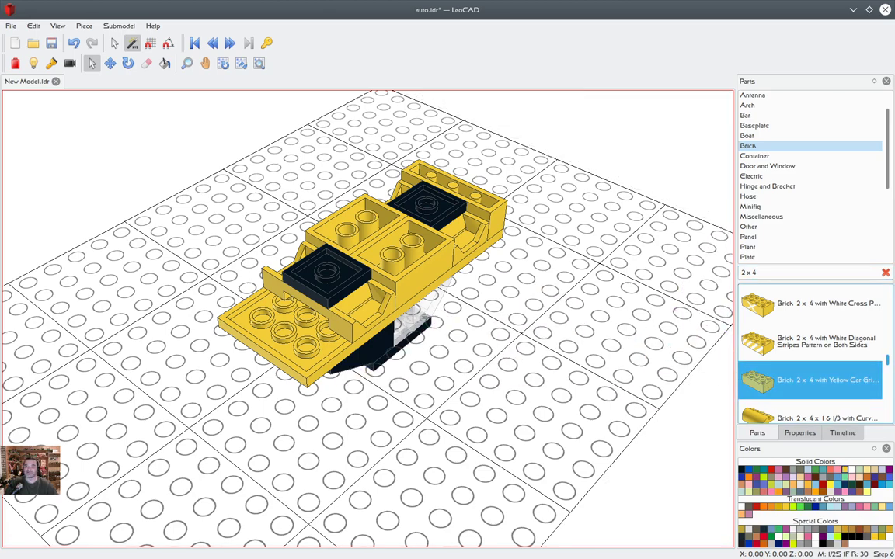
pyautogui.moveTo(808, 380); pyautogui.dragTo(617, 376)
pyautogui.click(618, 443)
pyautogui.click(618, 365)
pyautogui.press('Delete')
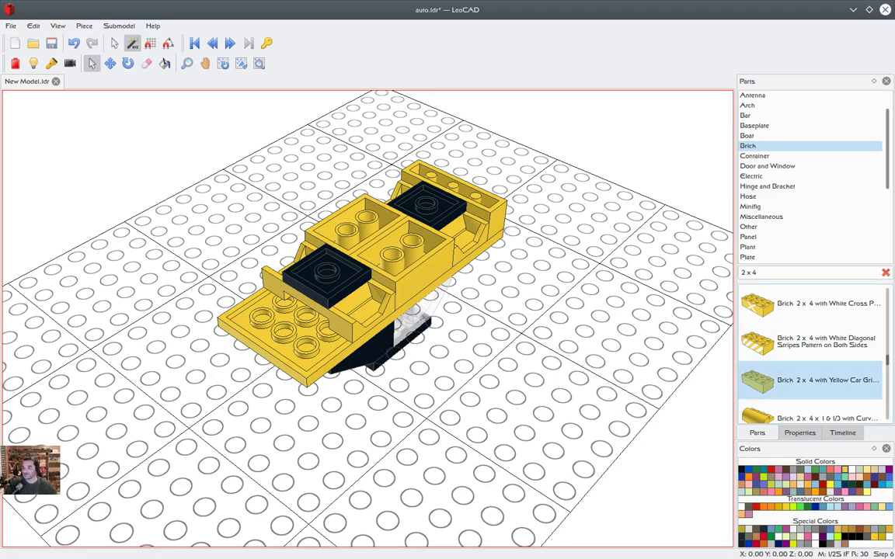
# Place a plain yellow Brick 2 x 4 across the free end of the 4 x 10 plate, beside the second mudguard
pyautogui.moveTo(887, 362); pyautogui.dragTo(887, 292)
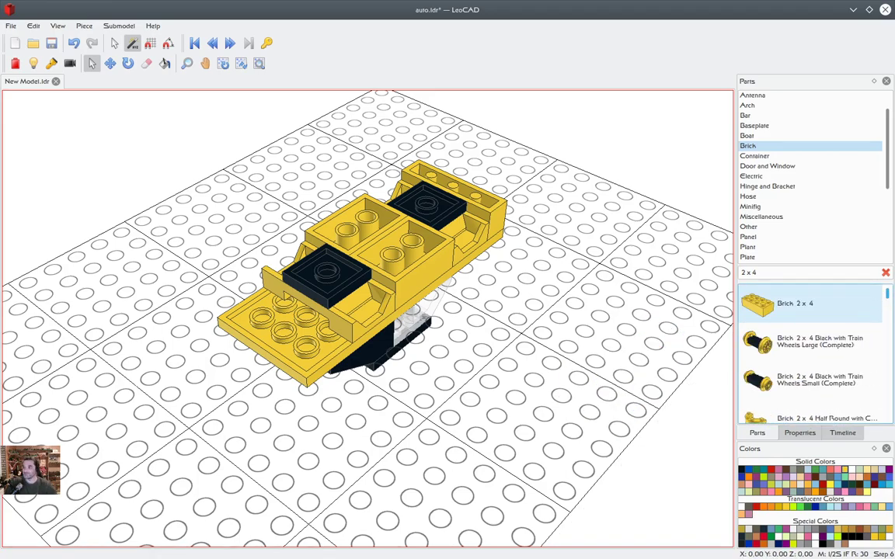
pyautogui.moveTo(757, 303); pyautogui.dragTo(304, 307)
pyautogui.click(233, 403)
pyautogui.moveTo(327, 420); pyautogui.dragTo(316, 364, button='middle')
pyautogui.moveTo(317, 363); pyautogui.dragTo(310, 400, button='right')
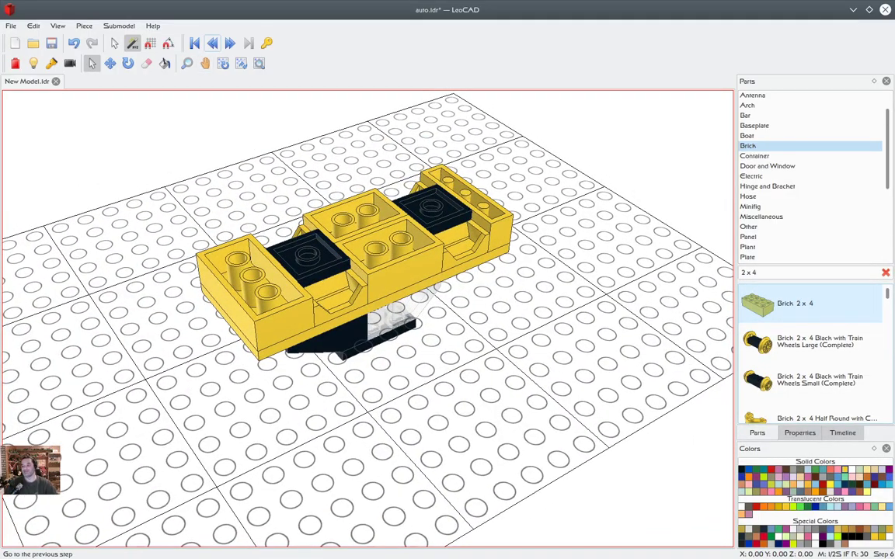
# Review building step 5, return to step 6 and advance to step 7
pyautogui.click(212, 43)
pyautogui.click(230, 42)
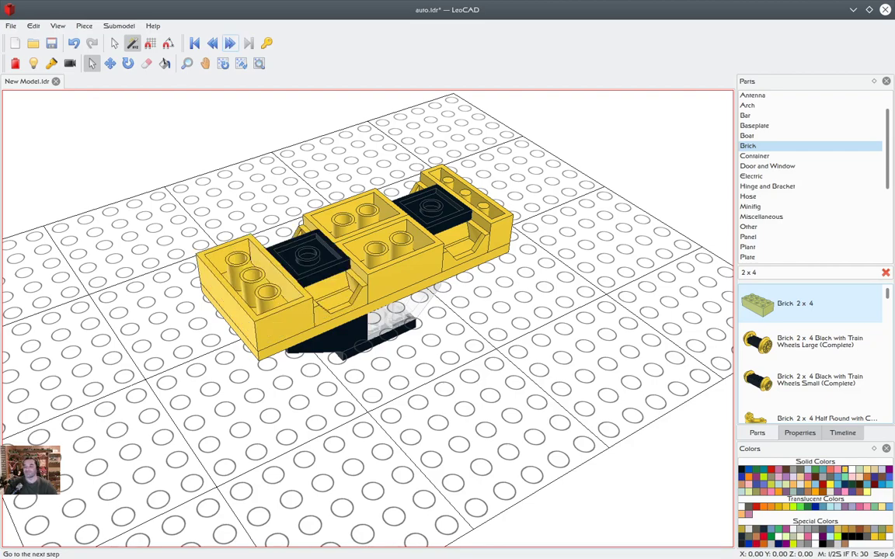
pyautogui.click(230, 42)
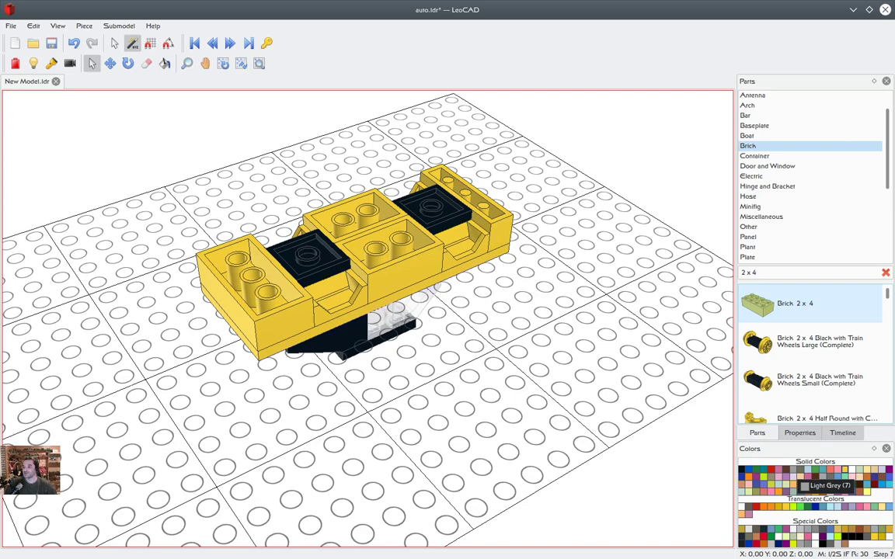
# Set the part color to Light Grey and search the Plate category for "2 x 2"
pyautogui.click(802, 479)
pyautogui.click(885, 273)
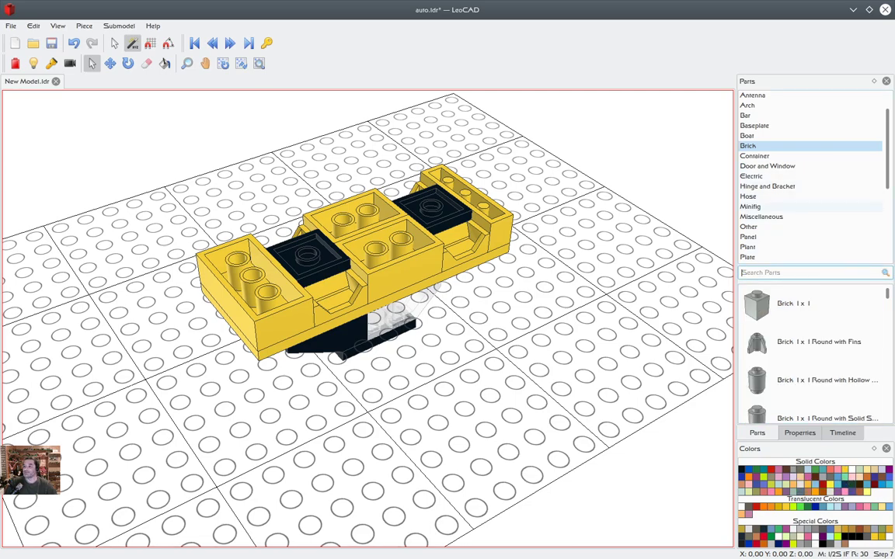
pyautogui.click(747, 257)
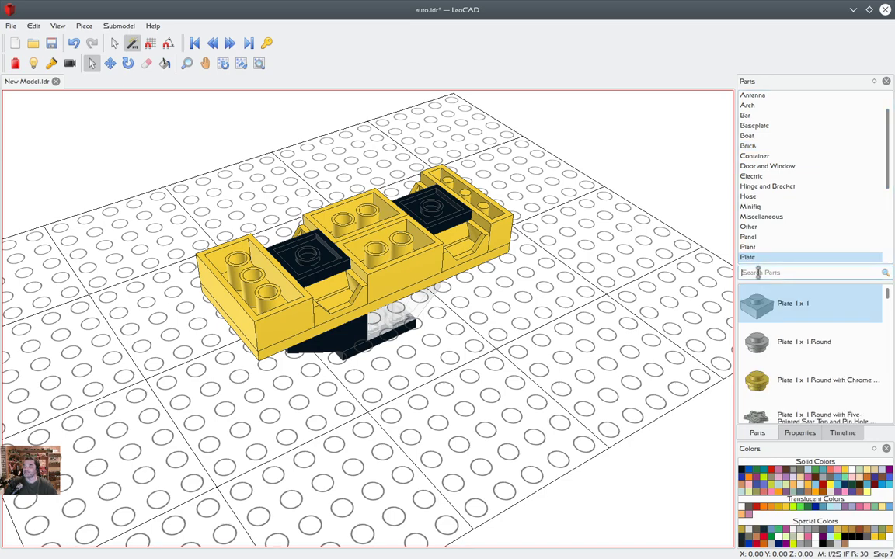
pyautogui.click(757, 272)
pyautogui.write('2 x 2')
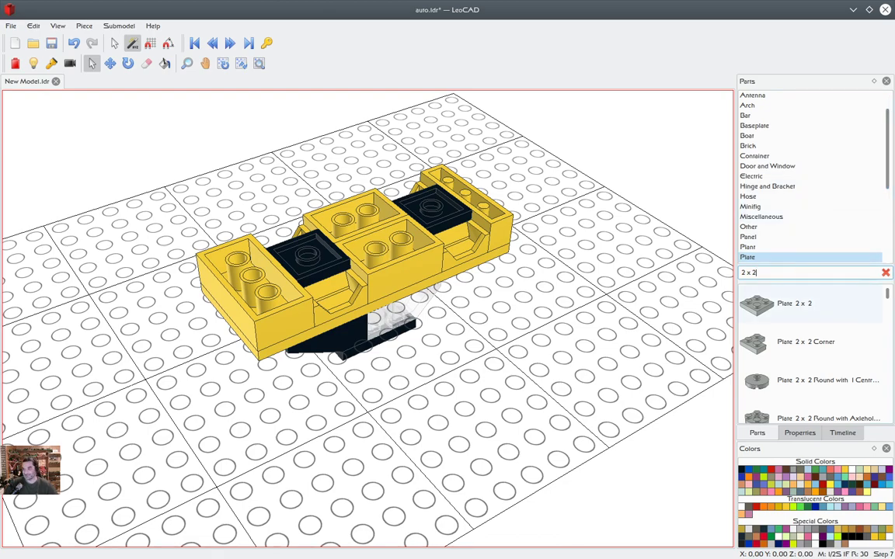
# Place a Plate 2 x 2 with Wheel Holders on the black plate at the far end of the chassis
pyautogui.scroll(-1, 812, 307)
pyautogui.scroll(-1, 811, 357)
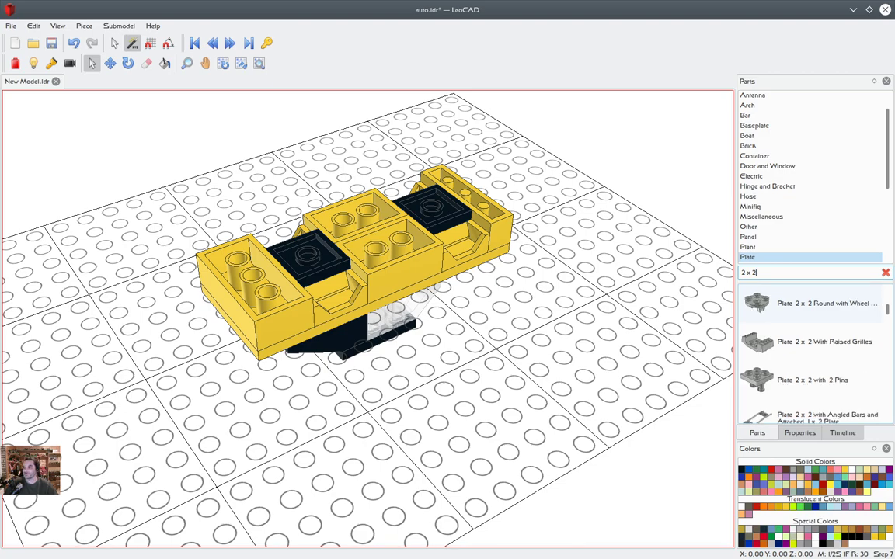
pyautogui.scroll(-1, 811, 357)
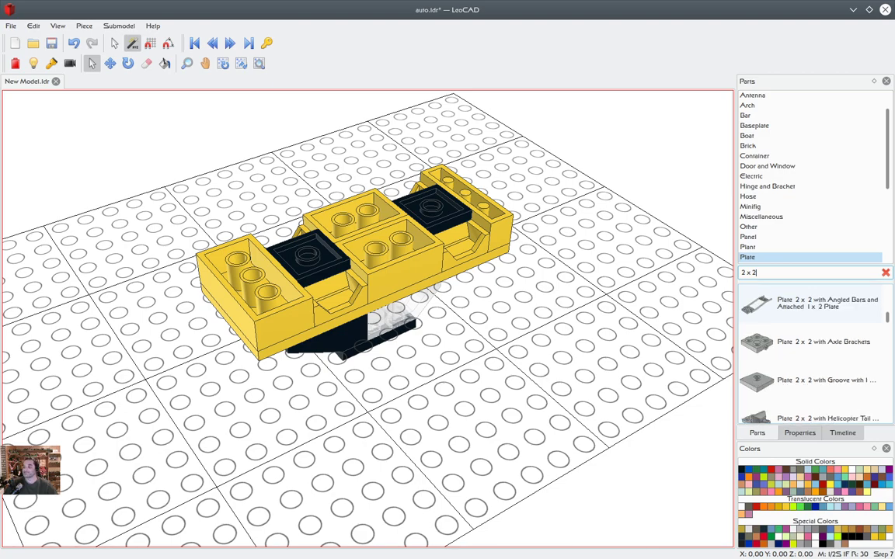
pyautogui.scroll(-1, 812, 357)
pyautogui.scroll(-1, 812, 357)
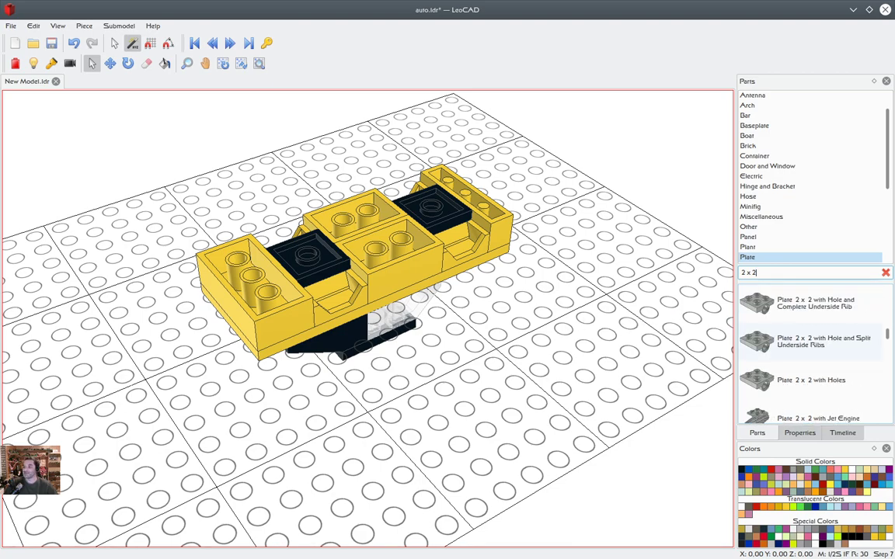
pyautogui.scroll(-1, 811, 357)
pyautogui.scroll(-1, 811, 357)
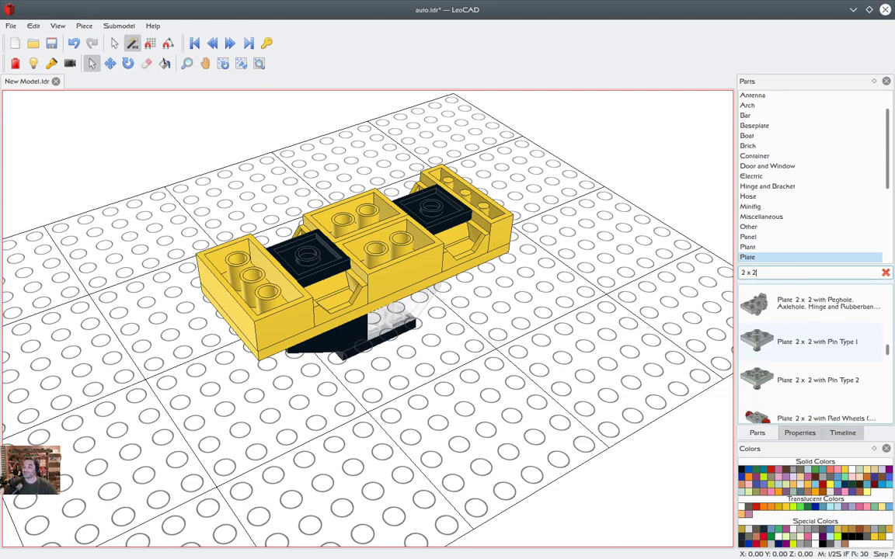
pyautogui.scroll(-1, 812, 357)
pyautogui.scroll(-1, 811, 357)
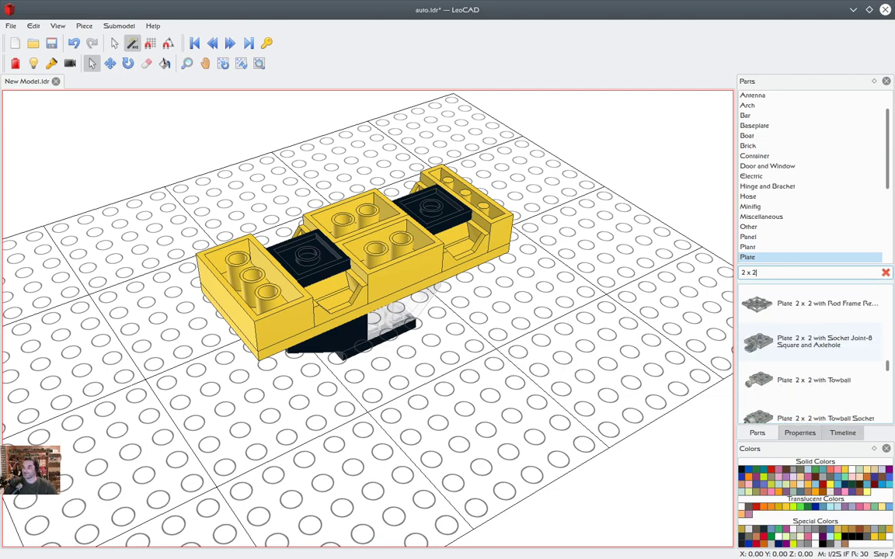
pyautogui.scroll(-2, 812, 357)
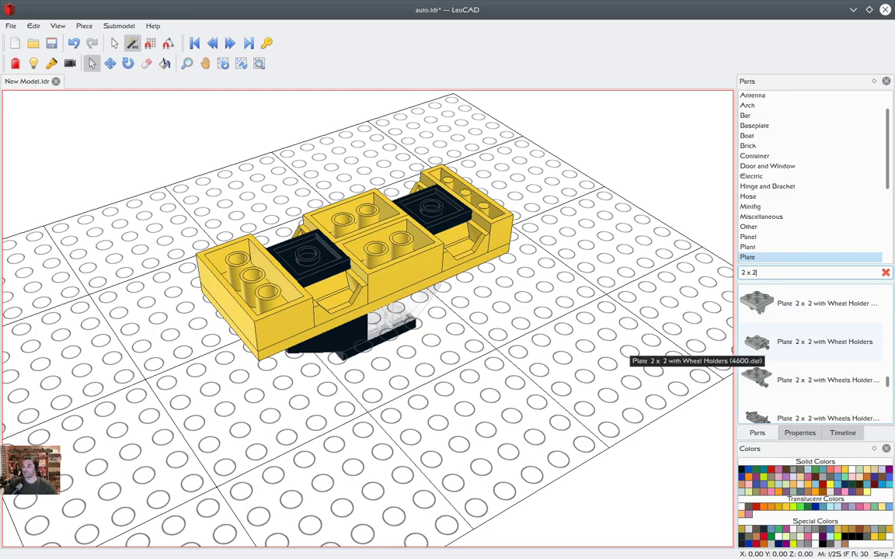
pyautogui.moveTo(808, 346); pyautogui.dragTo(432, 221)
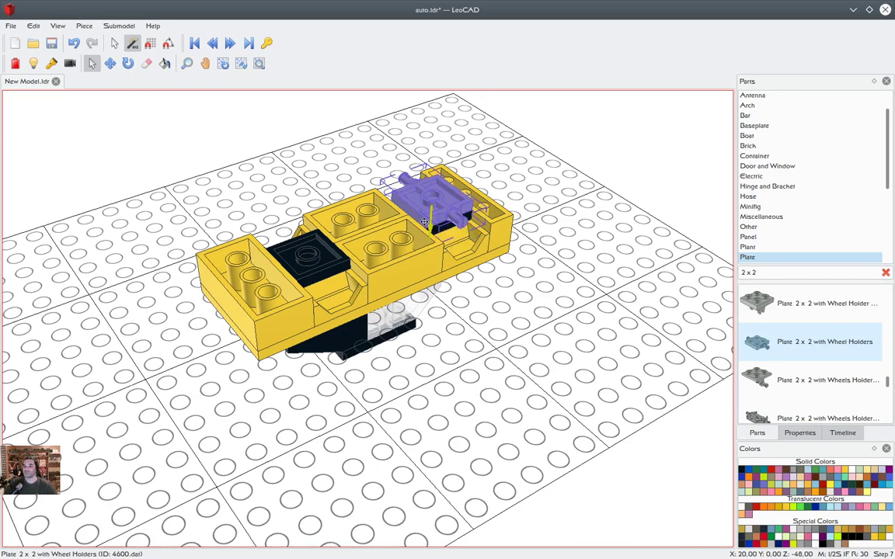
pyautogui.click(525, 307)
# Copy the wheel holder plate and move the copy onto the other black plate at the near end of the chassis
pyautogui.click(433, 210)
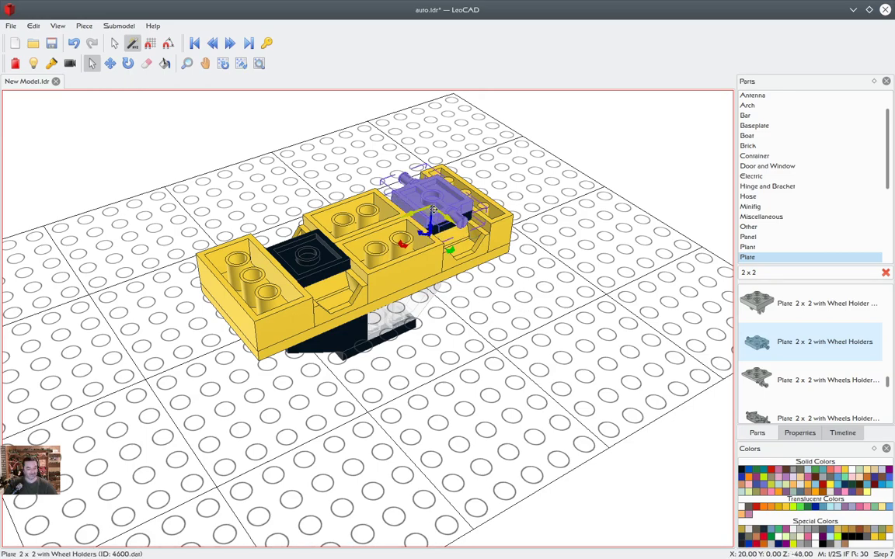
pyautogui.hotkey('ctrl', 'v')
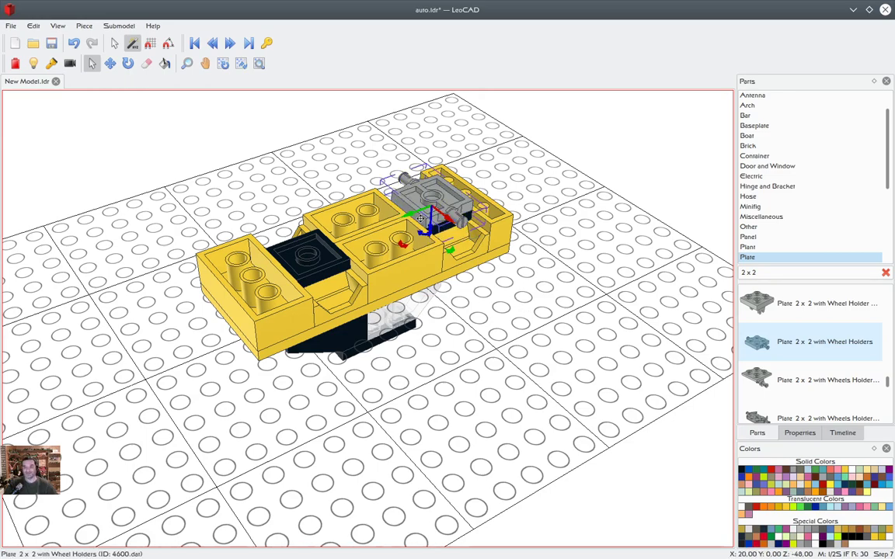
pyautogui.moveTo(412, 213); pyautogui.dragTo(286, 251)
pyautogui.click(210, 192)
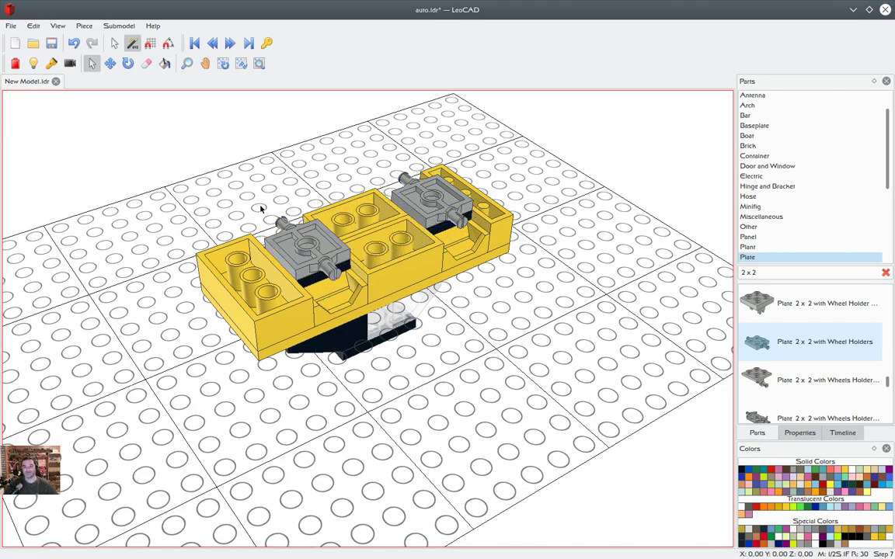
# Review building step 6, return to step 7 and inspect the upturned chassis with its wheel holders
pyautogui.click(212, 43)
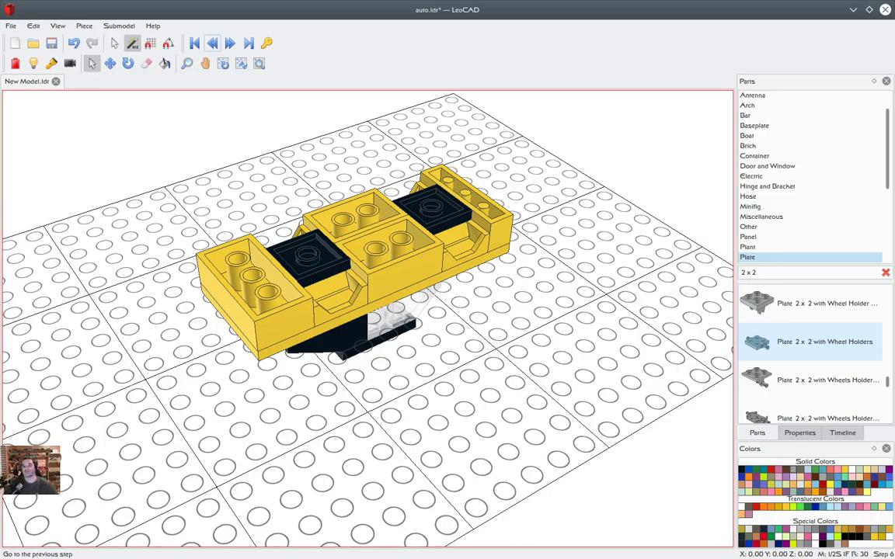
pyautogui.click(229, 43)
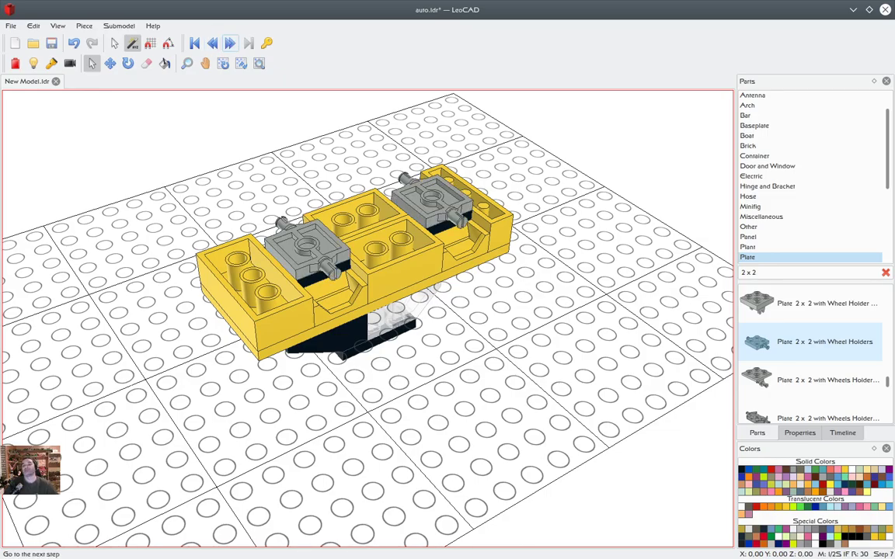
pyautogui.moveTo(348, 148); pyautogui.dragTo(375, 164, button='right')
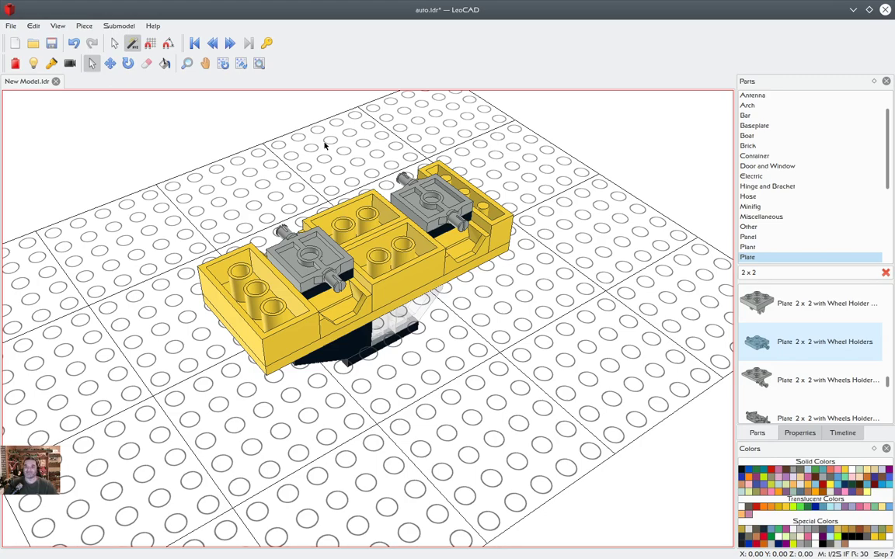
# Create a new submodel named Reifen.ldr and clear the "2 x 2" part search
pyautogui.click(119, 26)
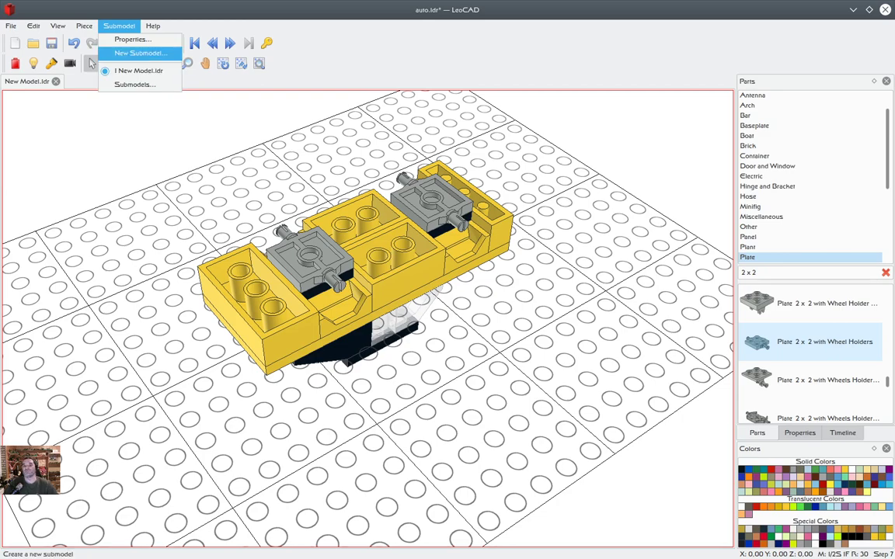
pyautogui.click(140, 53)
pyautogui.click(436, 262)
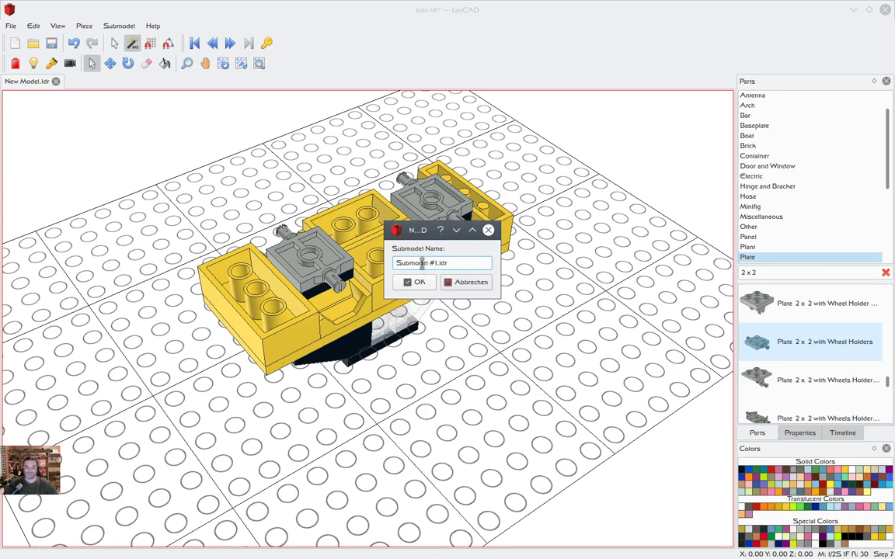
pyautogui.press('BackSpace')
pyautogui.press('BackSpace')
pyautogui.press('BackSpace')
pyautogui.press('BackSpace')
pyautogui.press('BackSpace')
pyautogui.press('BackSpace')
pyautogui.press('BackSpace')
pyautogui.press('BackSpace')
pyautogui.press('BackSpace')
pyautogui.press('BackSpace')
pyautogui.write('Reifen')
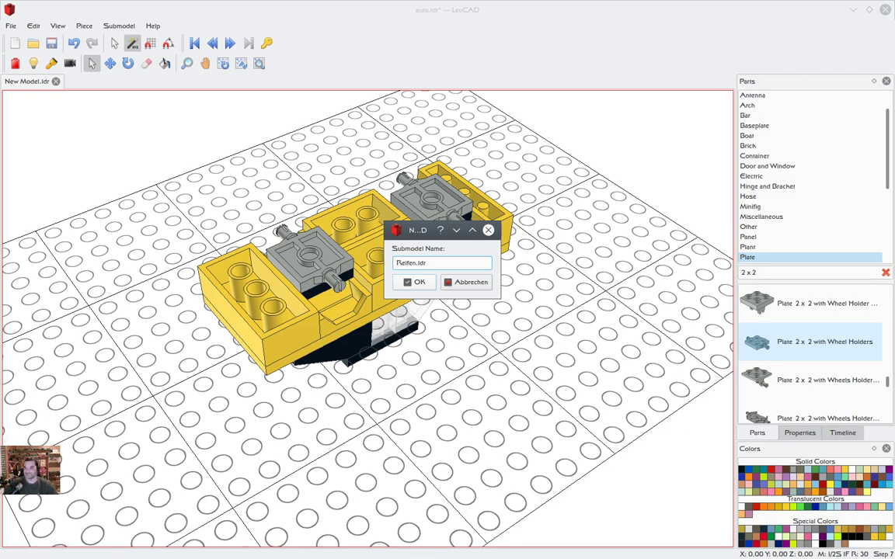
pyautogui.click(417, 283)
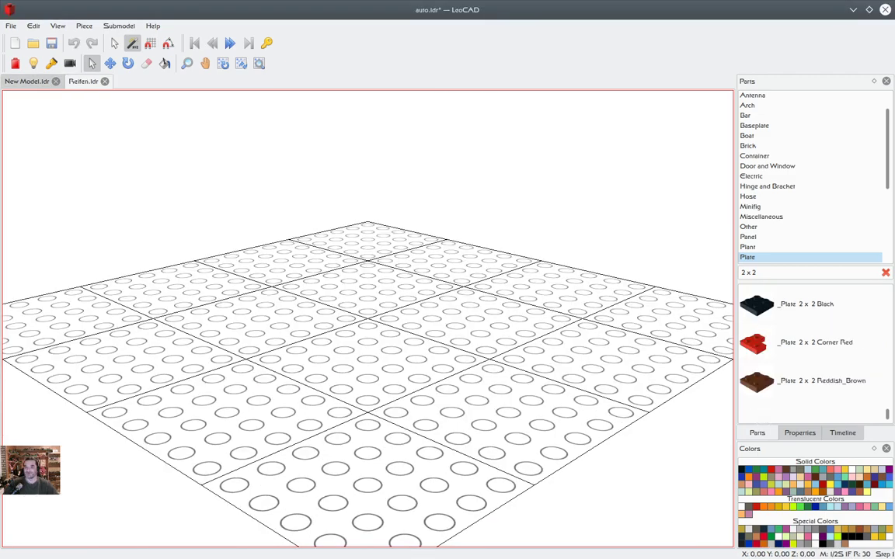
pyautogui.moveTo(414, 304); pyautogui.dragTo(420, 314, button='right')
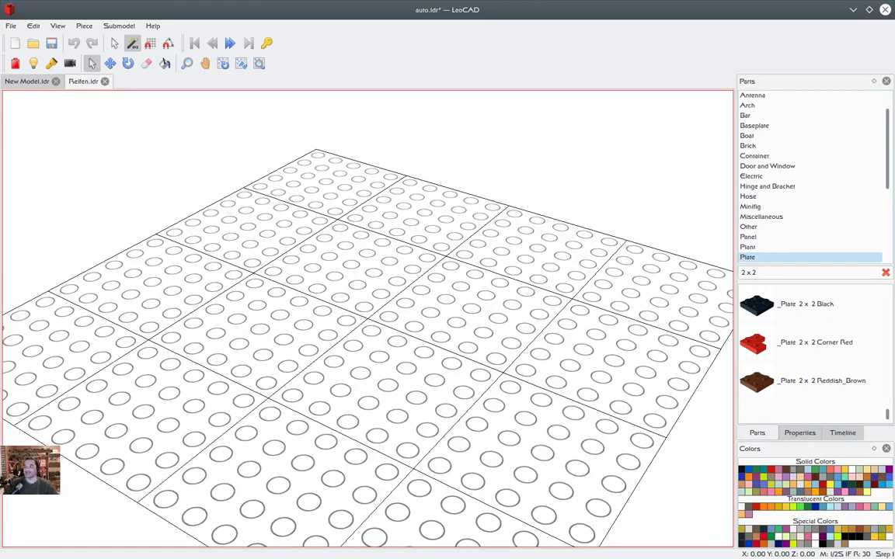
pyautogui.click(885, 272)
pyautogui.moveTo(546, 325)
pyautogui.mouseDown(button='right')
pyautogui.moveTo(539, 311)
pyautogui.moveTo(532, 315)
pyautogui.mouseUp(button='right')
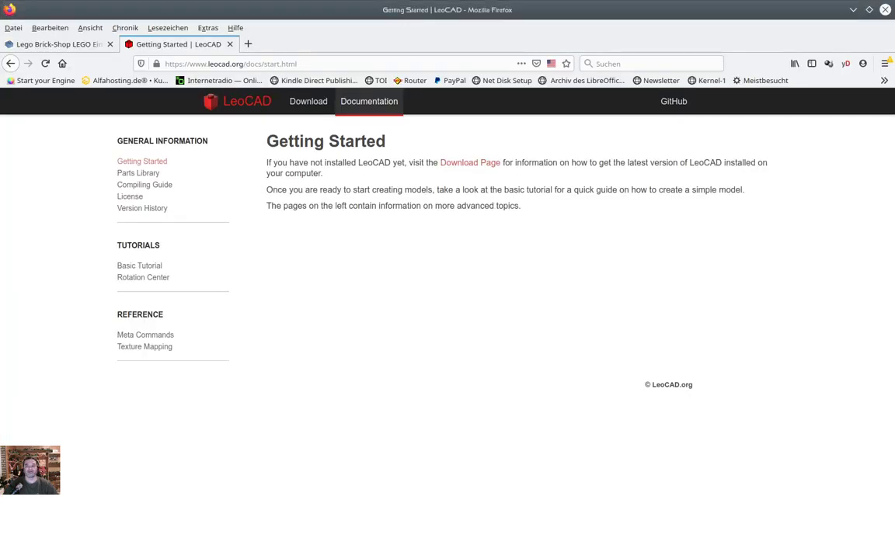
# In Firefox, examine the Brick-Shop list of rims and tires for part numbers that fit wheel holder plate 4600
pyautogui.click(59, 44)
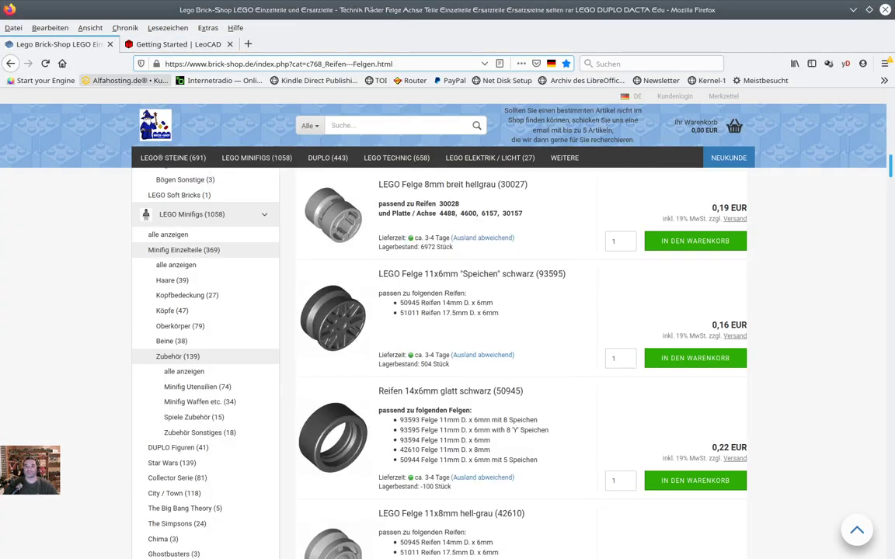
pyautogui.moveTo(489, 159)
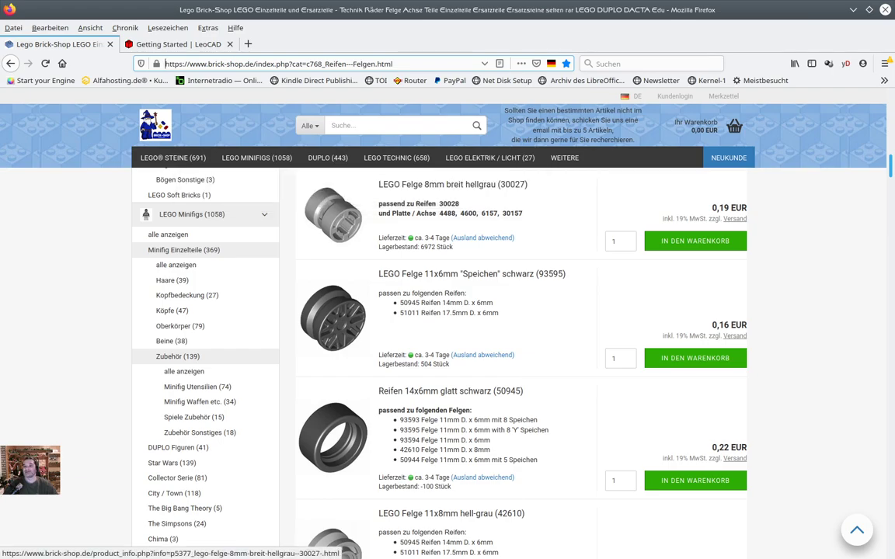
pyautogui.scroll(-2, 440, 376)
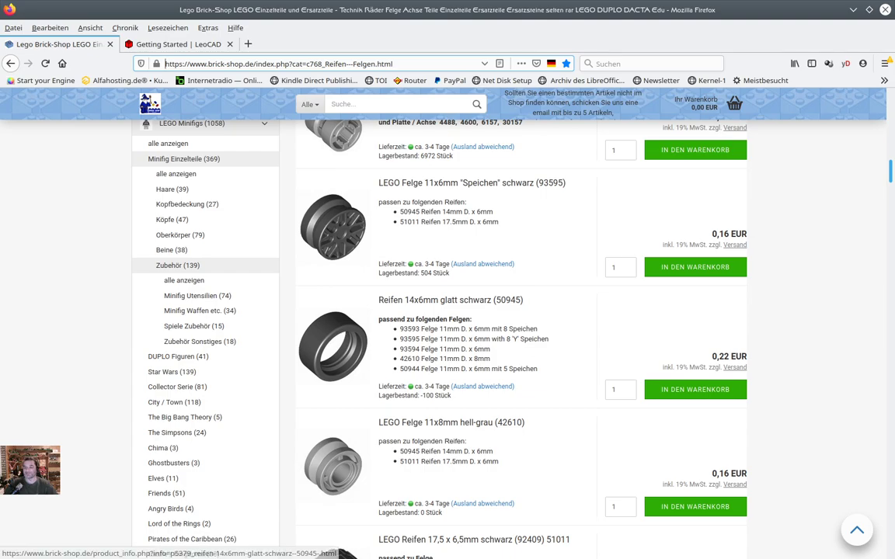
pyautogui.scroll(3, 447, 334)
pyautogui.scroll(1, 448, 334)
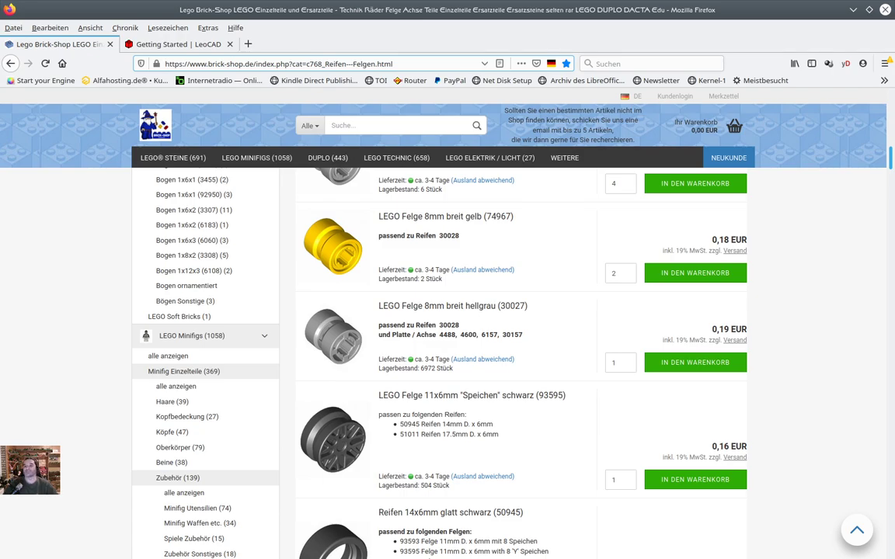
pyautogui.scroll(1, 447, 334)
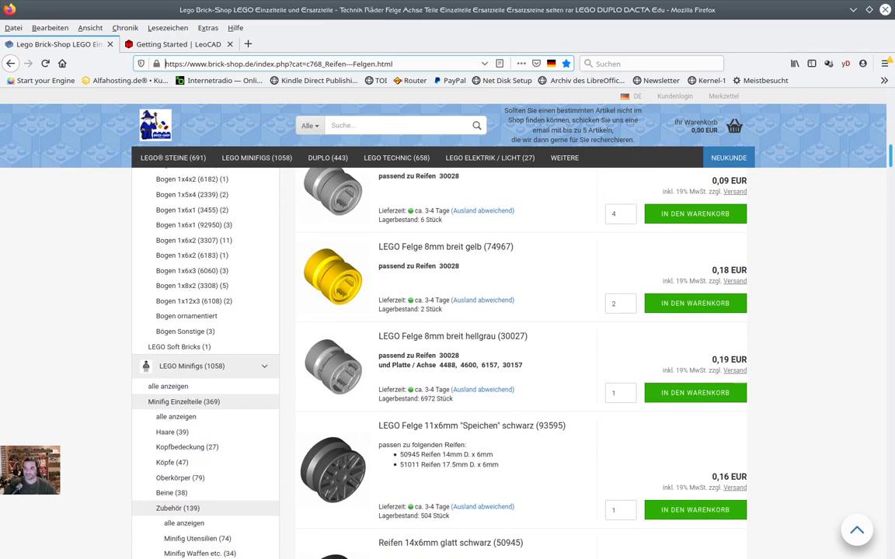
pyautogui.scroll(6, 447, 334)
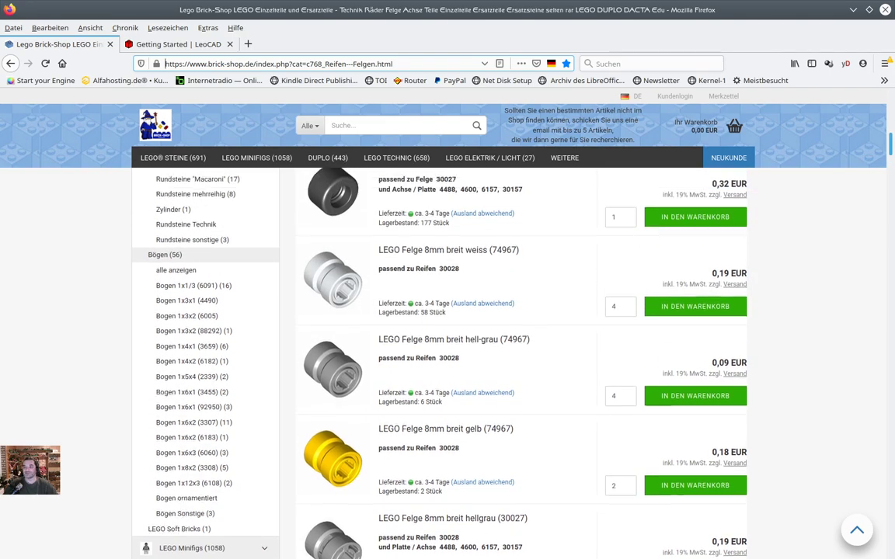
pyautogui.scroll(-5, 448, 334)
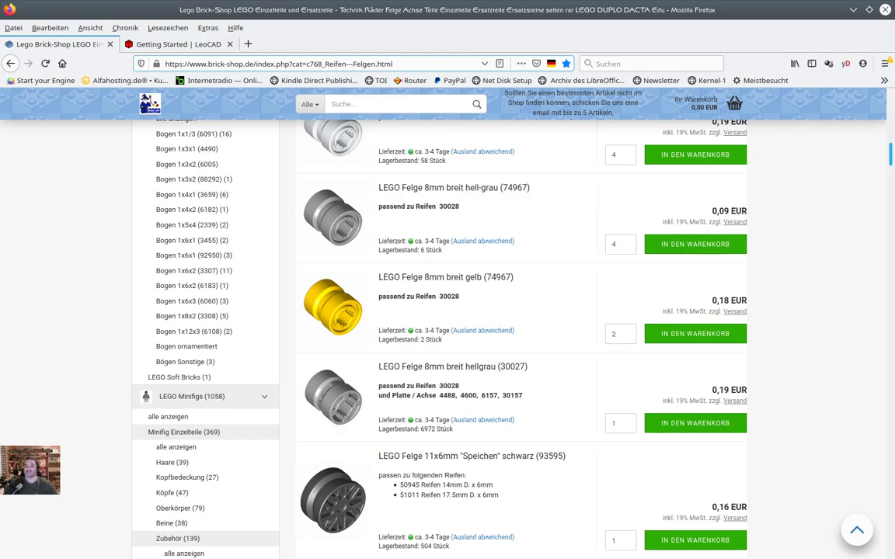
pyautogui.scroll(2, 447, 334)
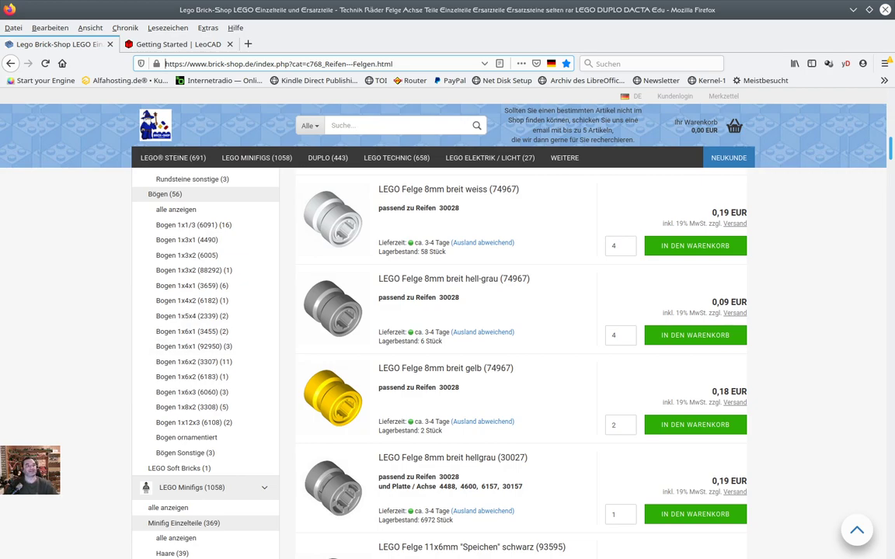
# Switch back to LeoCAD, view the car in New Model.ldr and return to the Reifen.ldr submodel
pyautogui.hotkey('alt', 'Tab')
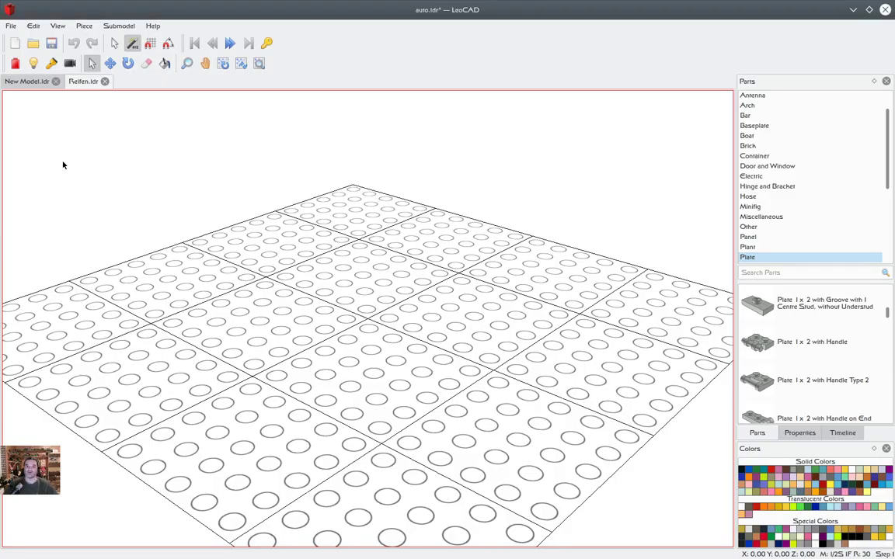
pyautogui.click(26, 81)
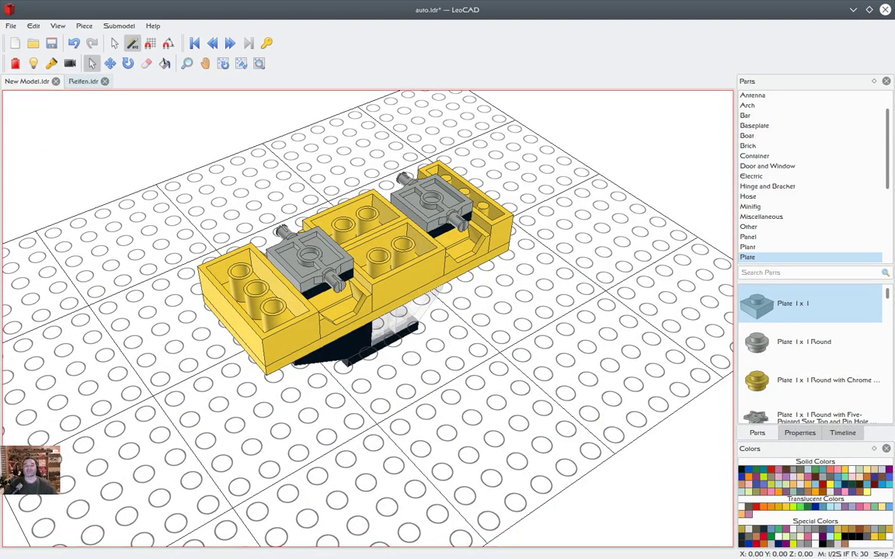
pyautogui.click(74, 81)
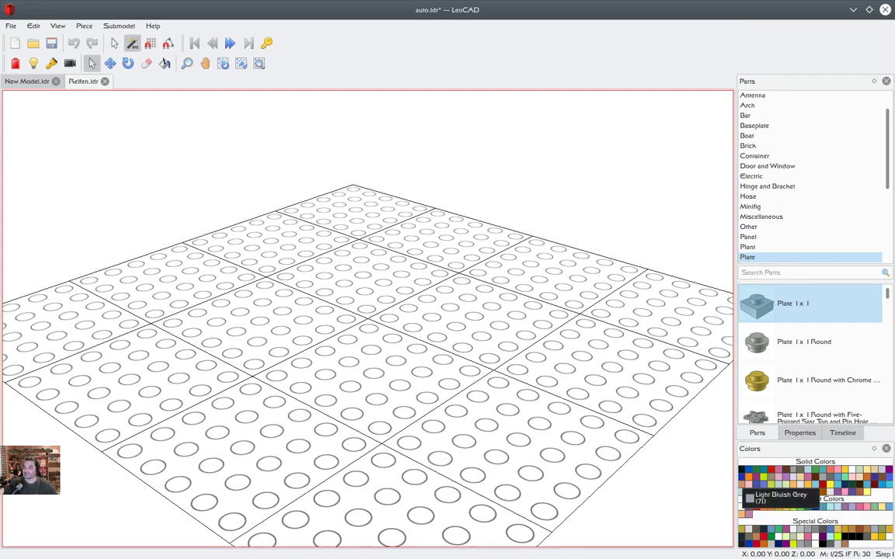
# Set the part colour to Light Bluish Grey and search for rim part 50944, shortening the search to 509
pyautogui.click(748, 487)
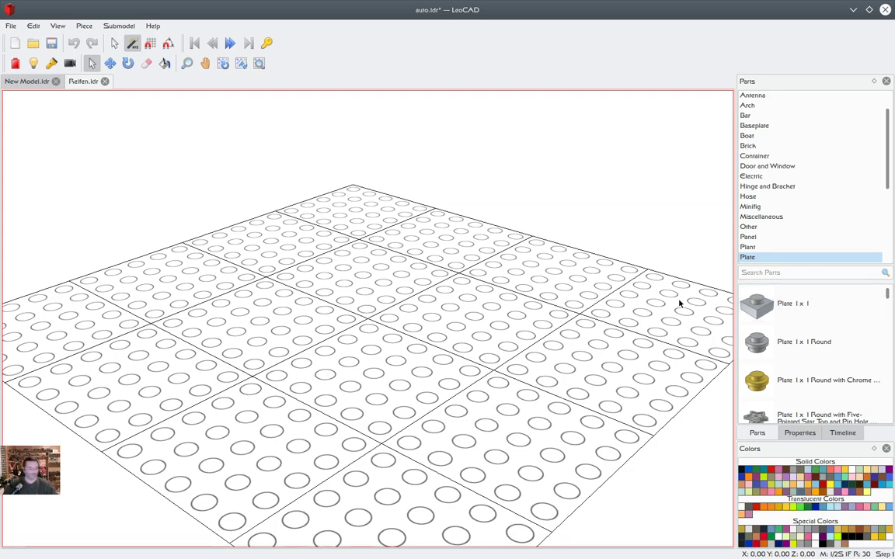
pyautogui.click(758, 273)
pyautogui.write('50')
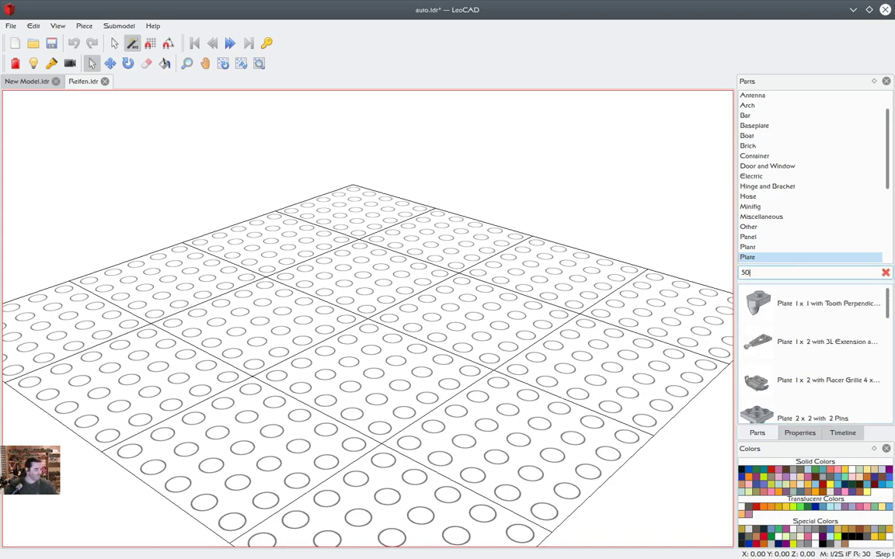
pyautogui.write('944')
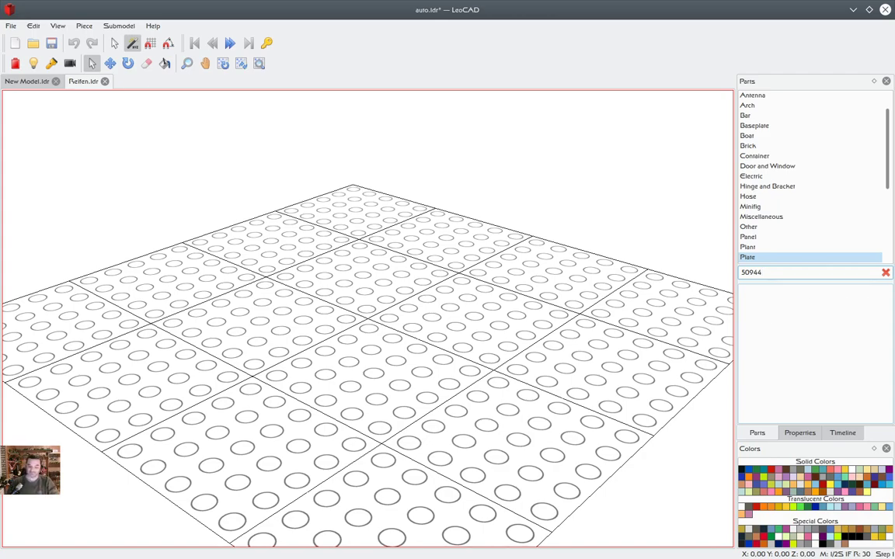
pyautogui.press('BackSpace')
pyautogui.press('BackSpace')
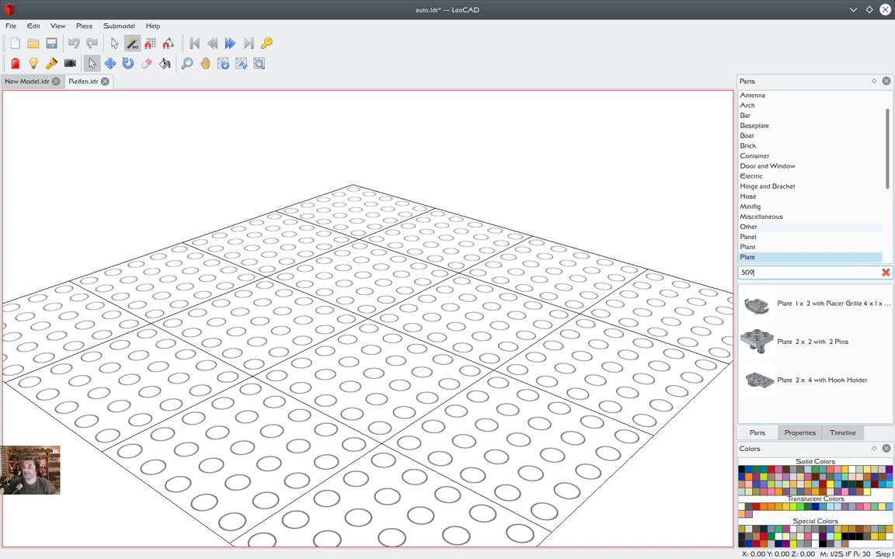
# From the Tyre and Wheel category, place Wheel Rim 6.4 x 11 with 5 Spokes in the empty Reifen.ldr submodel
pyautogui.scroll(-5, 808, 179)
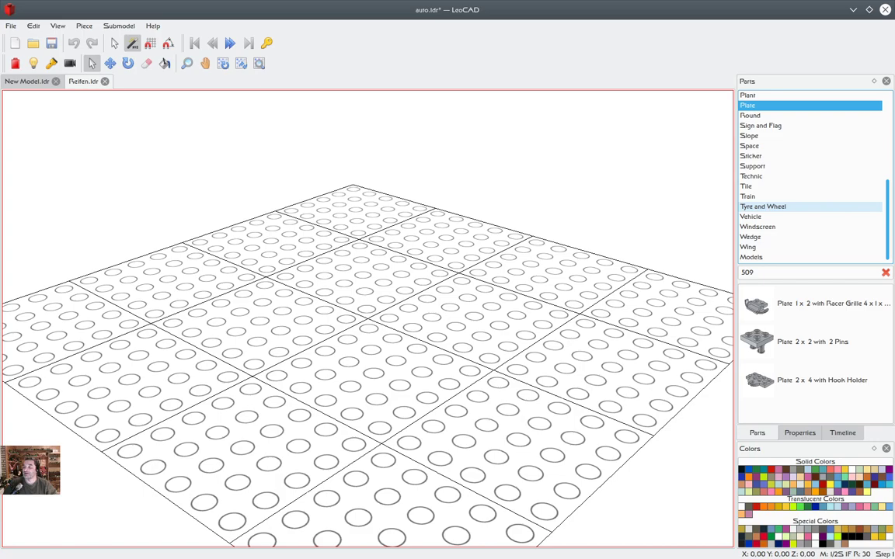
pyautogui.click(769, 206)
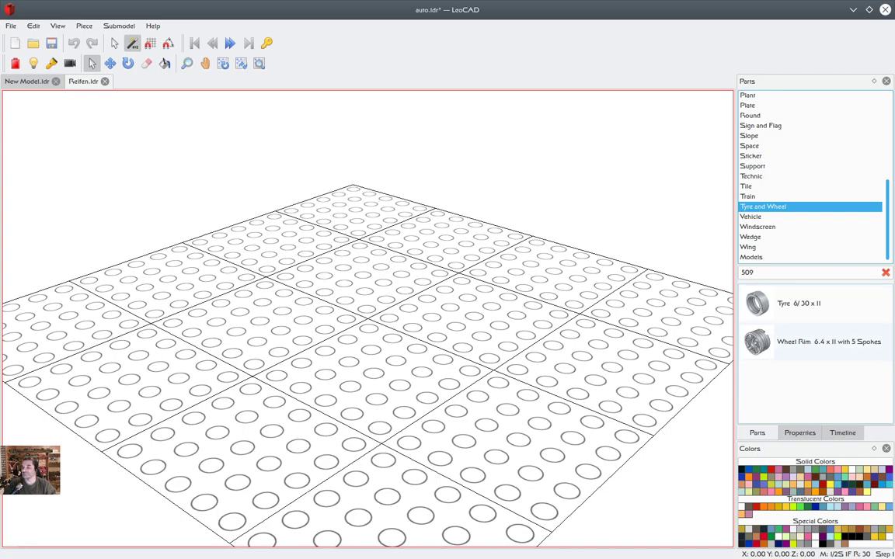
pyautogui.moveTo(800, 342); pyautogui.dragTo(359, 321)
pyautogui.moveTo(431, 337)
pyautogui.mouseDown(button='right')
pyautogui.moveTo(483, 321)
pyautogui.moveTo(445, 342)
pyautogui.mouseUp(button='right')
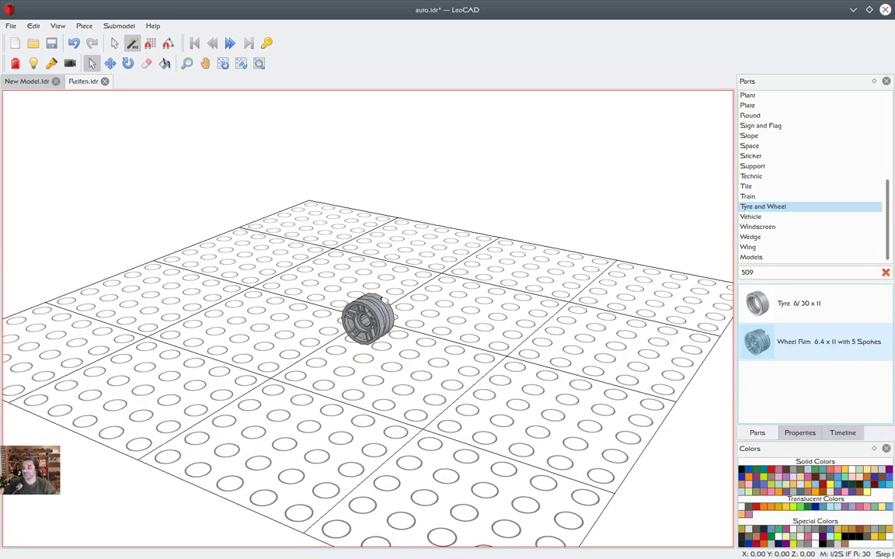
# Add a black Tyre 6/30 x 11 above the rim and lower it until it encloses the rim
pyautogui.click(742, 470)
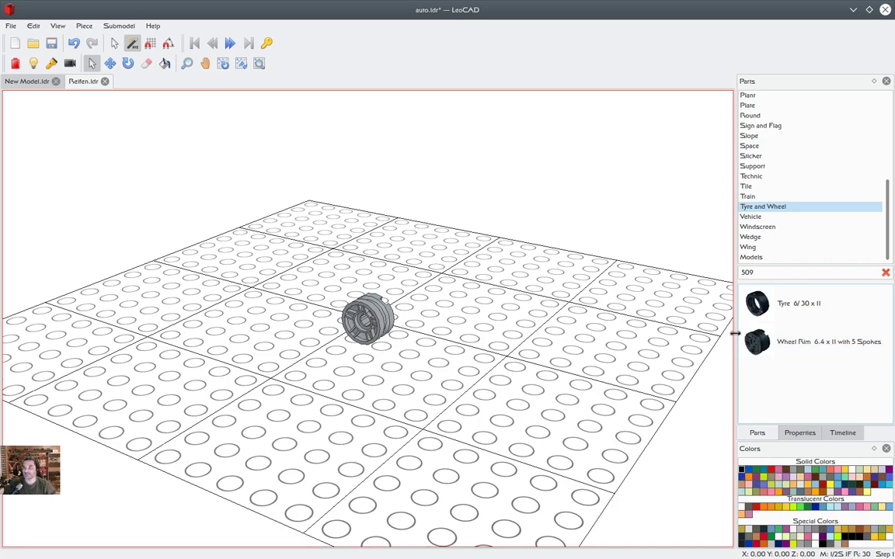
pyautogui.moveTo(799, 303); pyautogui.dragTo(368, 268)
pyautogui.moveTo(368, 313); pyautogui.dragTo(369, 315)
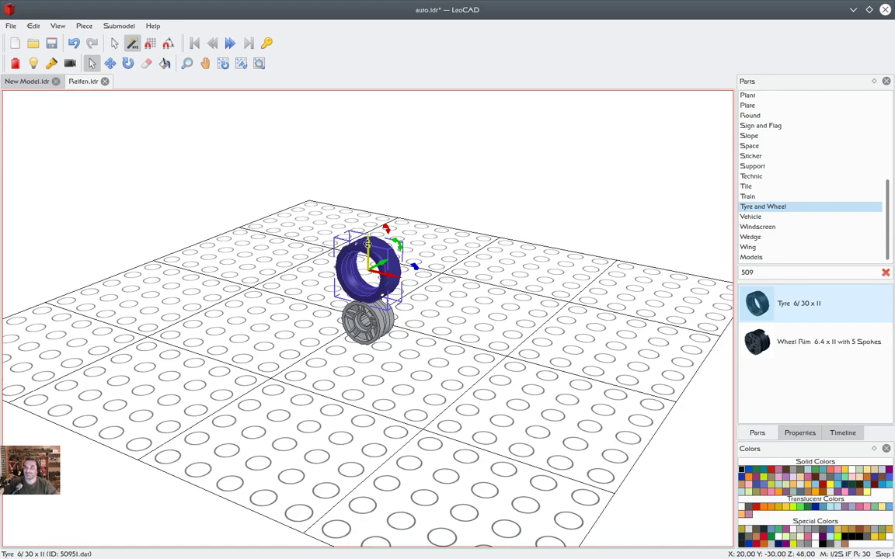
pyautogui.moveTo(368, 243); pyautogui.dragTo(369, 289)
pyautogui.click(428, 279)
# Inspect the assembled wheel from both sides and save auto.ldr
pyautogui.moveTo(447, 314); pyautogui.dragTo(528, 302, button='right')
pyautogui.scroll(4, 472, 303)
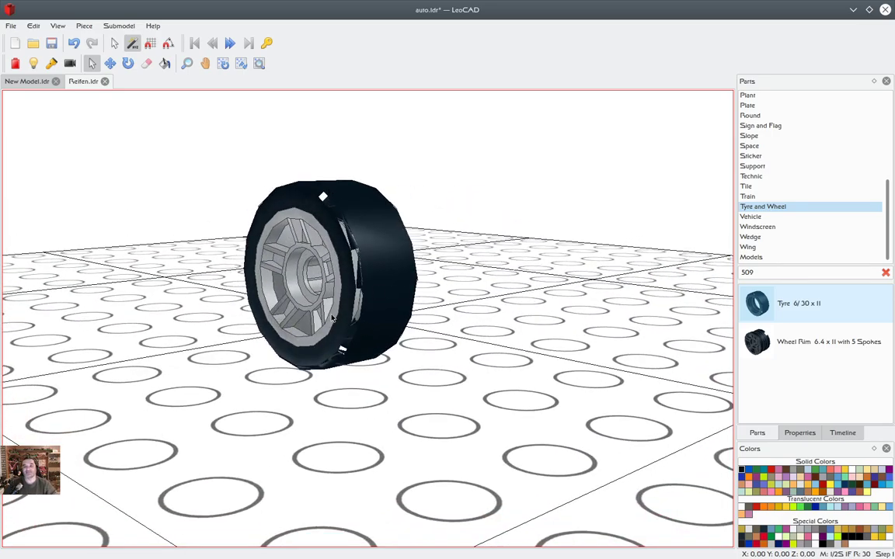
pyautogui.moveTo(323, 365); pyautogui.dragTo(365, 359, button='right')
pyautogui.scroll(-10, 438, 326)
pyautogui.click(51, 43)
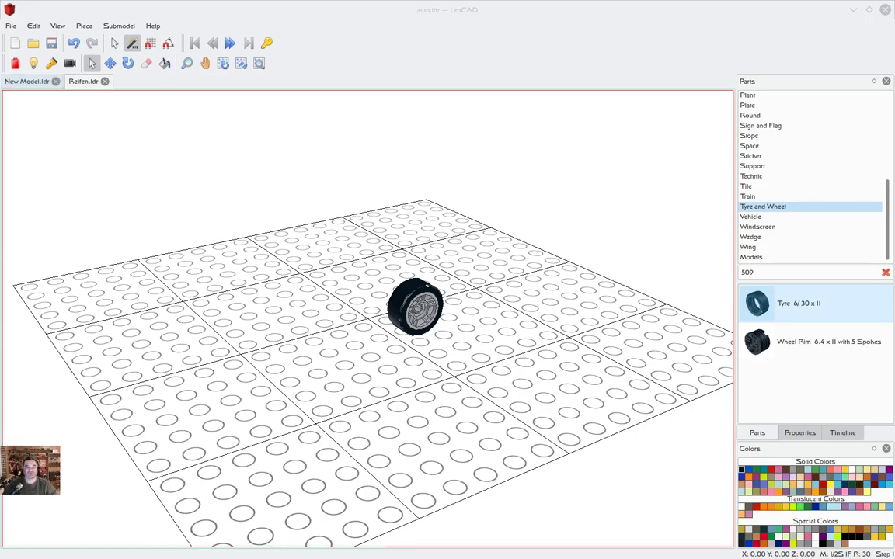
# Return to the car in New Model.ldr and list the Models category with the part search cleared
pyautogui.click(39, 82)
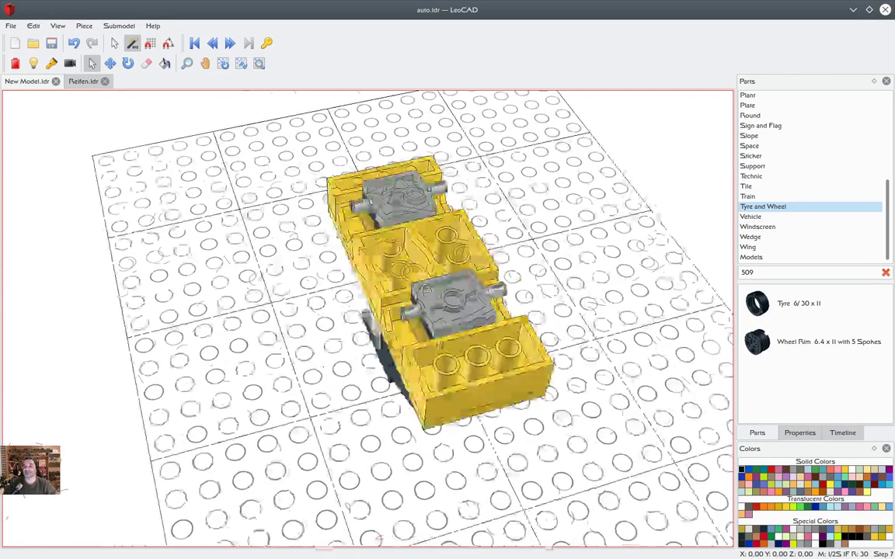
pyautogui.moveTo(426, 291); pyautogui.dragTo(412, 254, button='middle')
pyautogui.moveTo(413, 253); pyautogui.dragTo(517, 285, button='right')
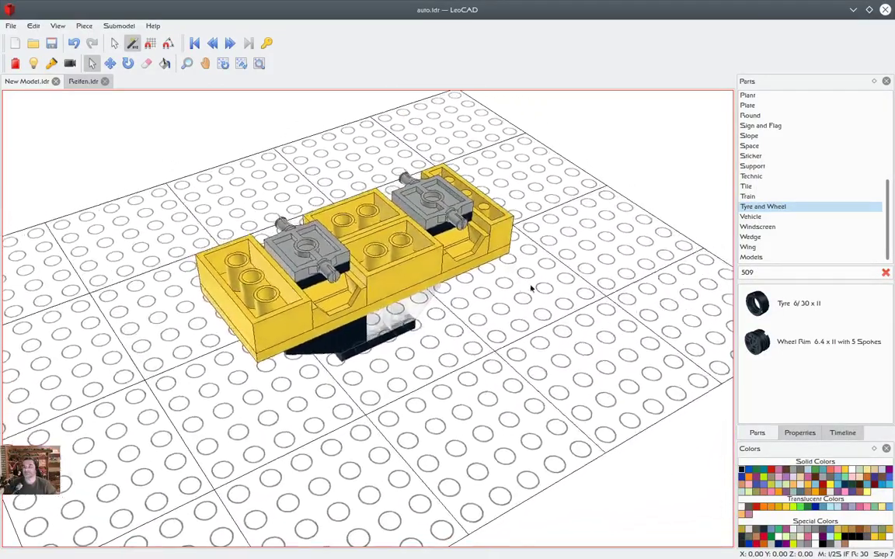
pyautogui.click(777, 257)
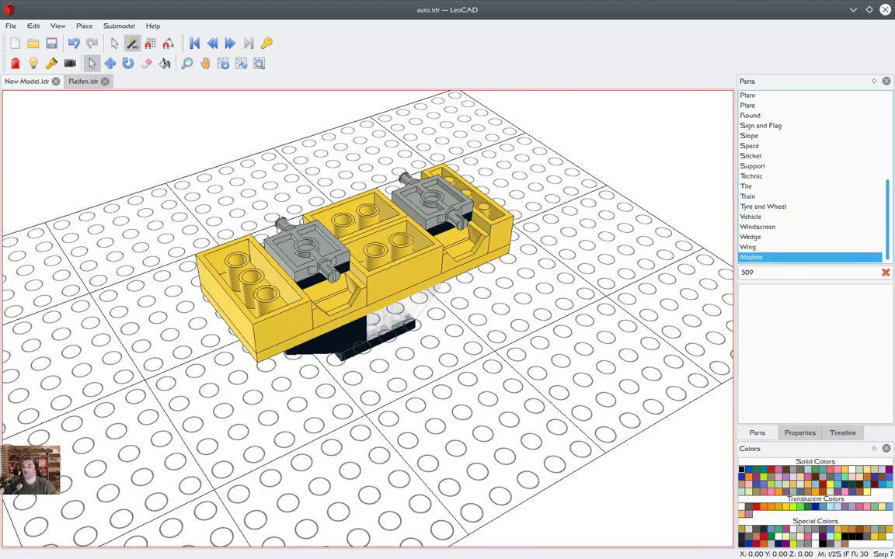
pyautogui.click(886, 272)
pyautogui.press('BackSpace')
pyautogui.press('BackSpace')
pyautogui.press('BackSpace')
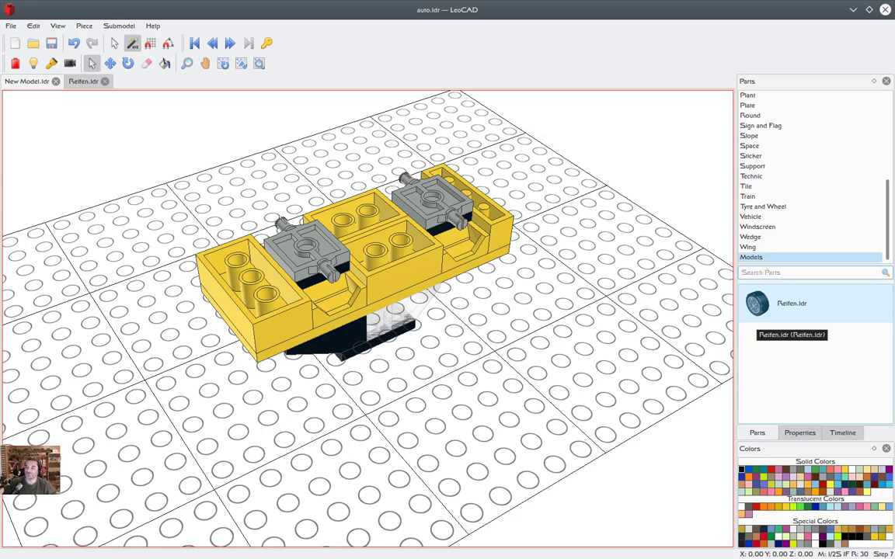
# Add the Reifen.ldr submodel beside the upturned chassis and move it to X -30, Y 0, Z -64
pyautogui.moveTo(765, 305); pyautogui.dragTo(388, 330)
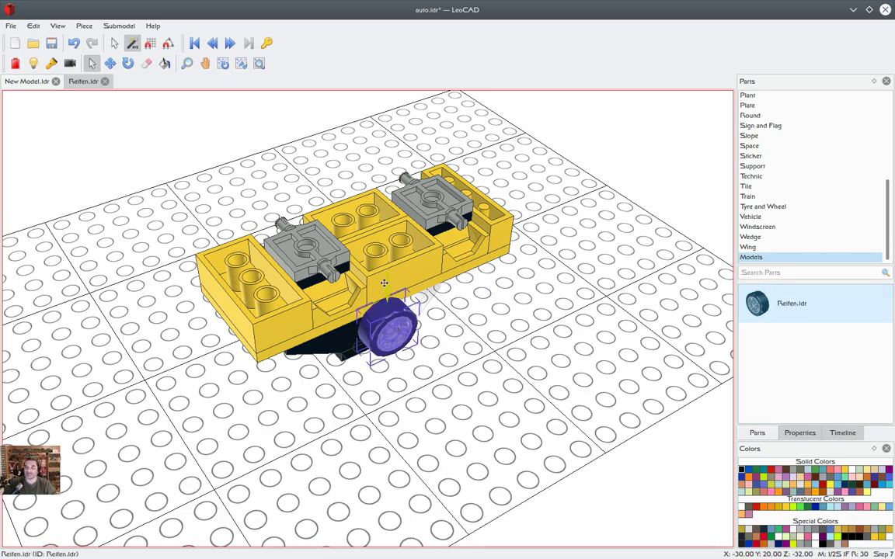
pyautogui.moveTo(385, 284); pyautogui.dragTo(383, 235)
pyautogui.moveTo(362, 379); pyautogui.dragTo(315, 419, button='right')
pyautogui.moveTo(361, 225); pyautogui.dragTo(334, 226)
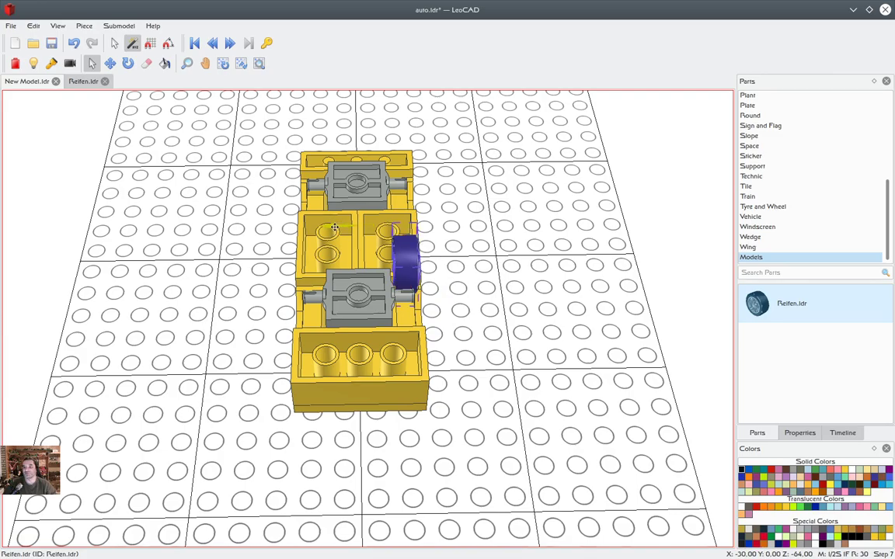
# Move the wheel onto a pin of the wheel holder at X -60, Y 0, Z -72 and check its alignment
pyautogui.moveTo(326, 229); pyautogui.dragTo(398, 237, button='right')
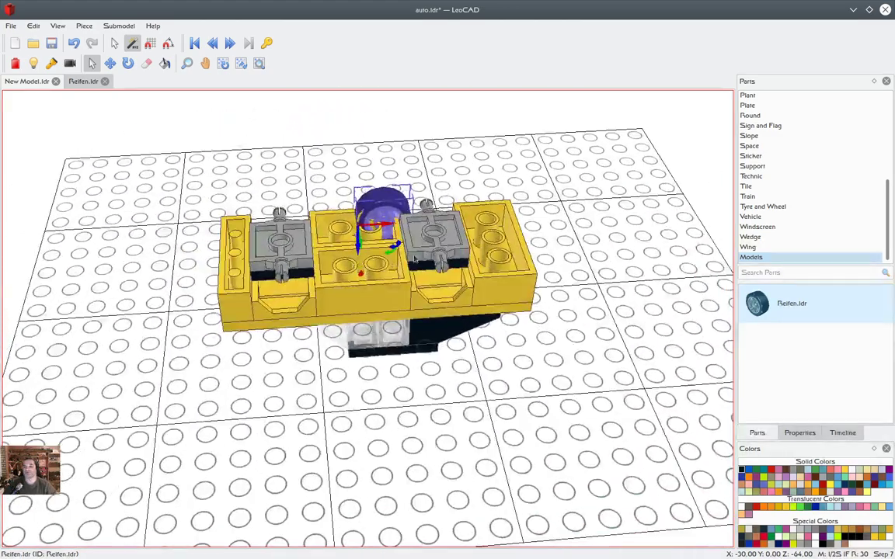
pyautogui.moveTo(390, 224)
pyautogui.mouseDown()
pyautogui.moveTo(437, 224)
pyautogui.moveTo(404, 244)
pyautogui.moveTo(404, 233)
pyautogui.mouseUp()
pyautogui.rightClick(503, 272)
pyautogui.click(584, 232)
pyautogui.moveTo(583, 232); pyautogui.dragTo(423, 204, button='right')
pyautogui.scroll(5, 423, 206)
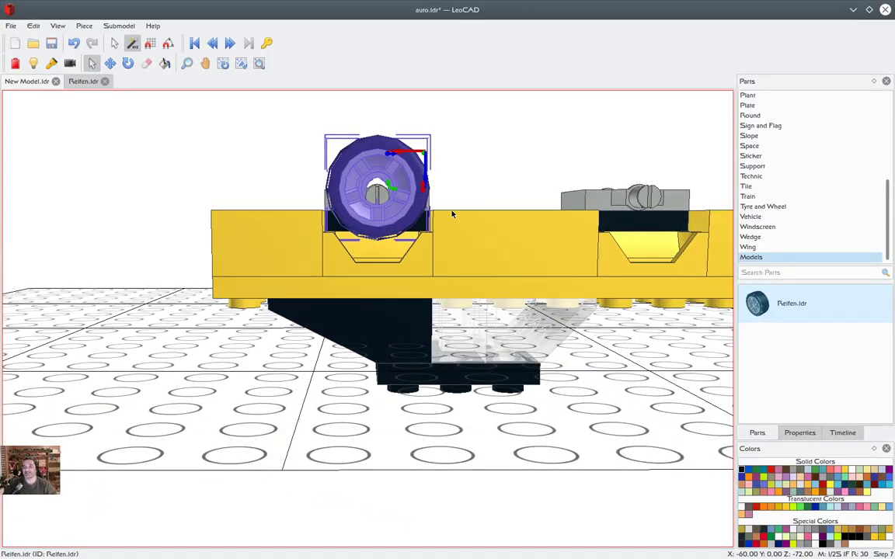
pyautogui.scroll(-5, 487, 232)
pyautogui.moveTo(486, 229); pyautogui.dragTo(537, 264, button='right')
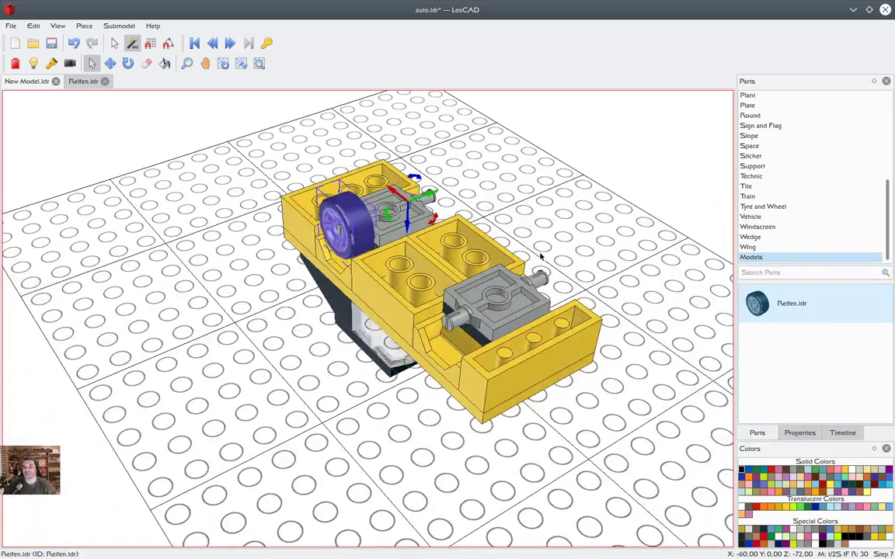